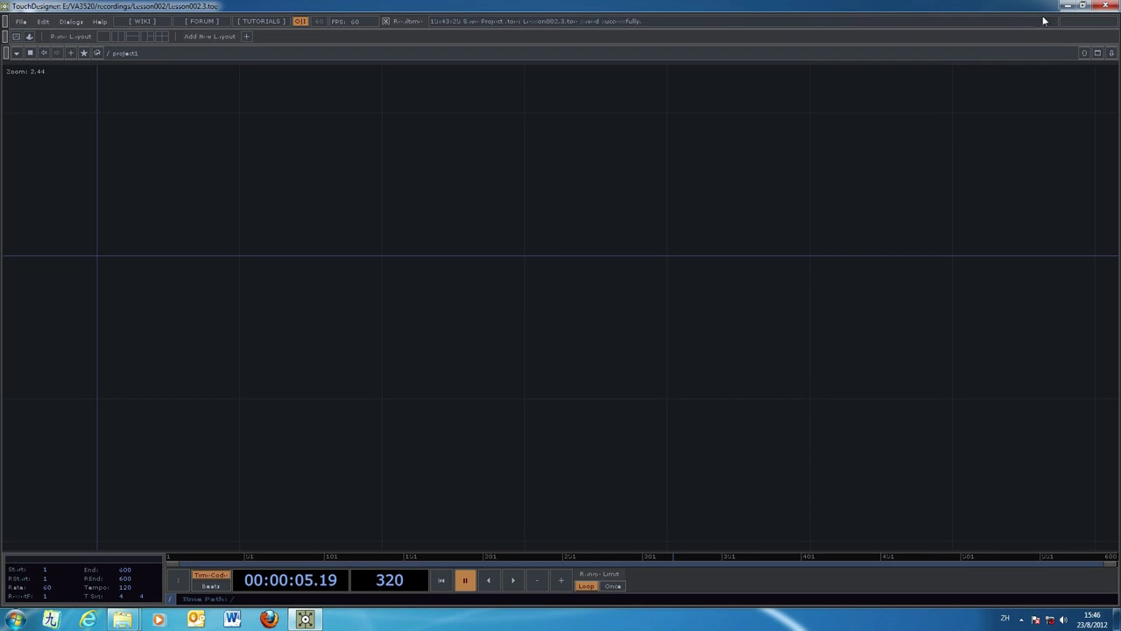
Bring up the footage folder in Windows Explorer and arrange it beside the un-maximized TouchDesigner window
left_click(1067, 7)
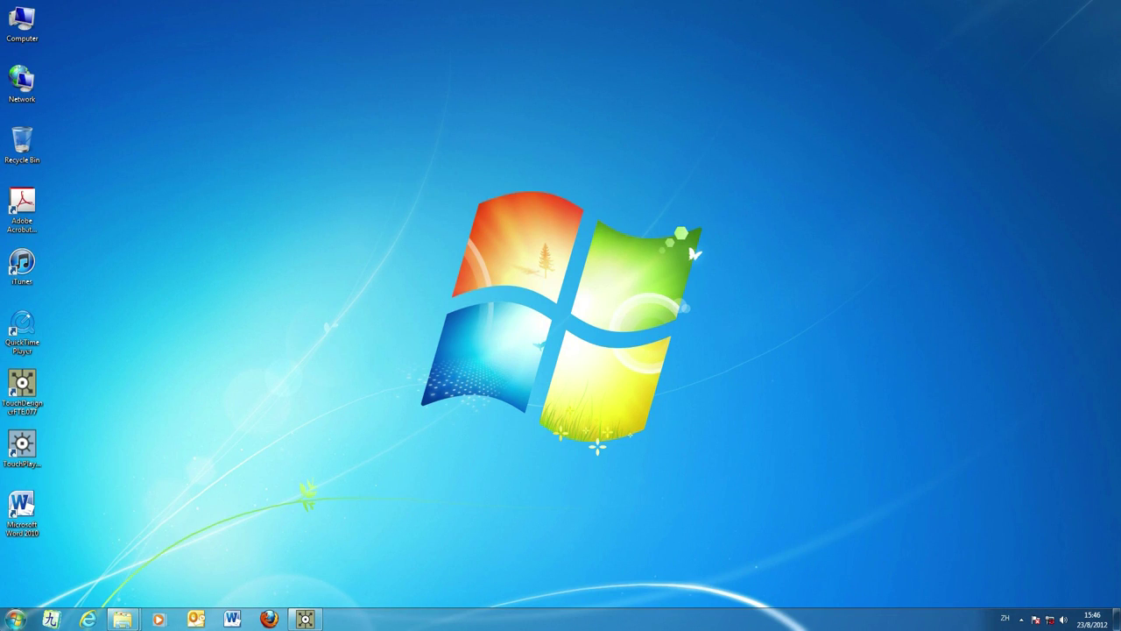
mouse_move(112, 624)
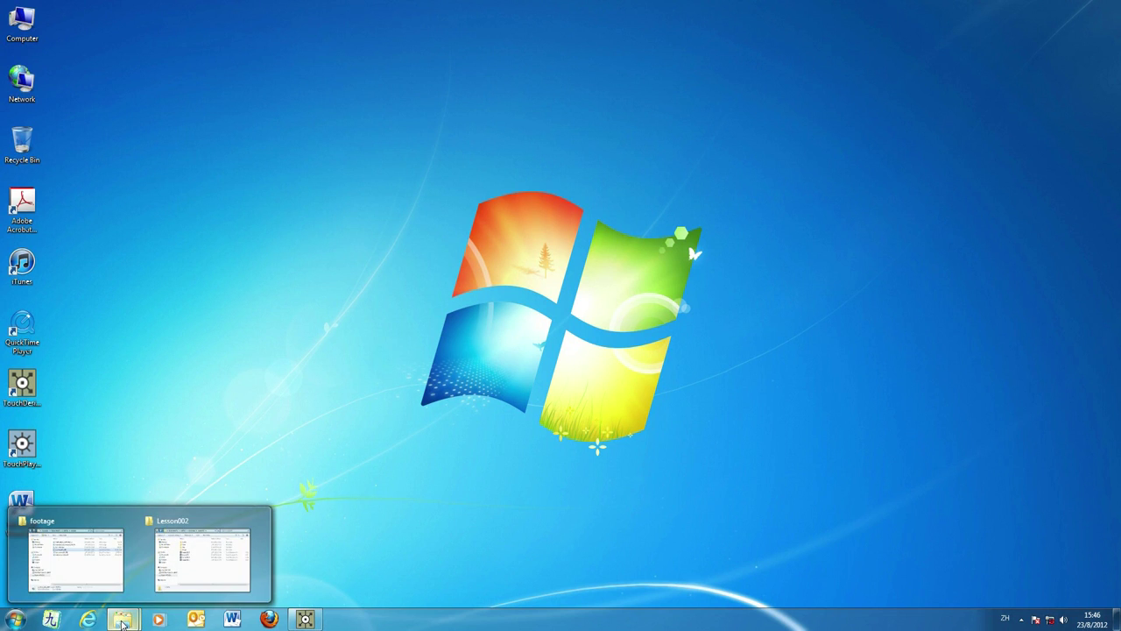
left_click(108, 580)
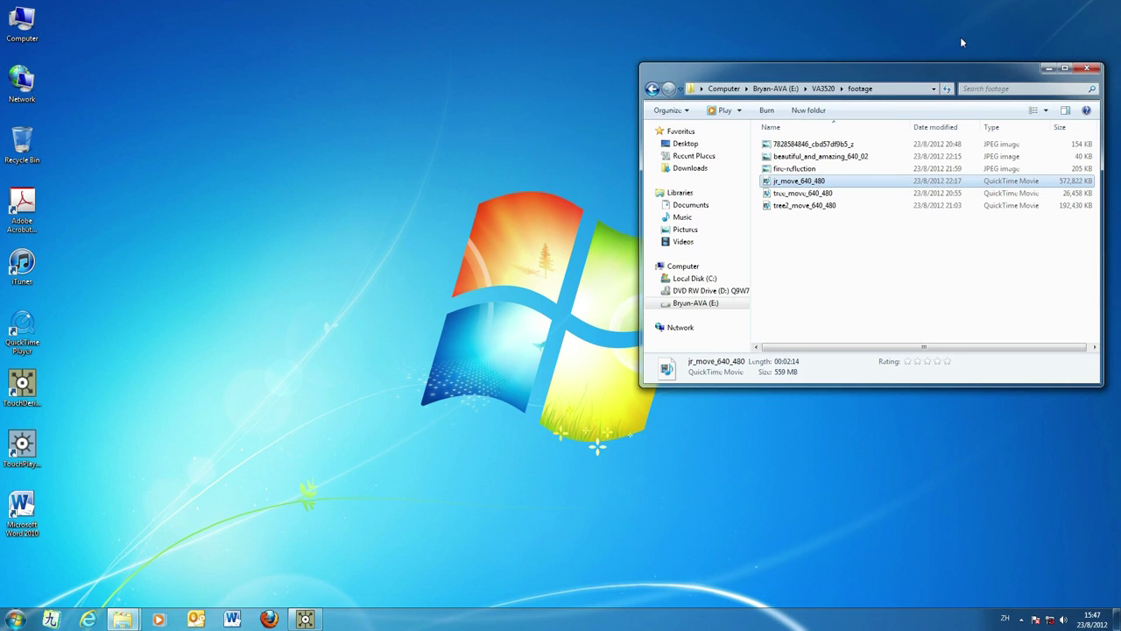
left_click_drag(944, 73, 939, 35)
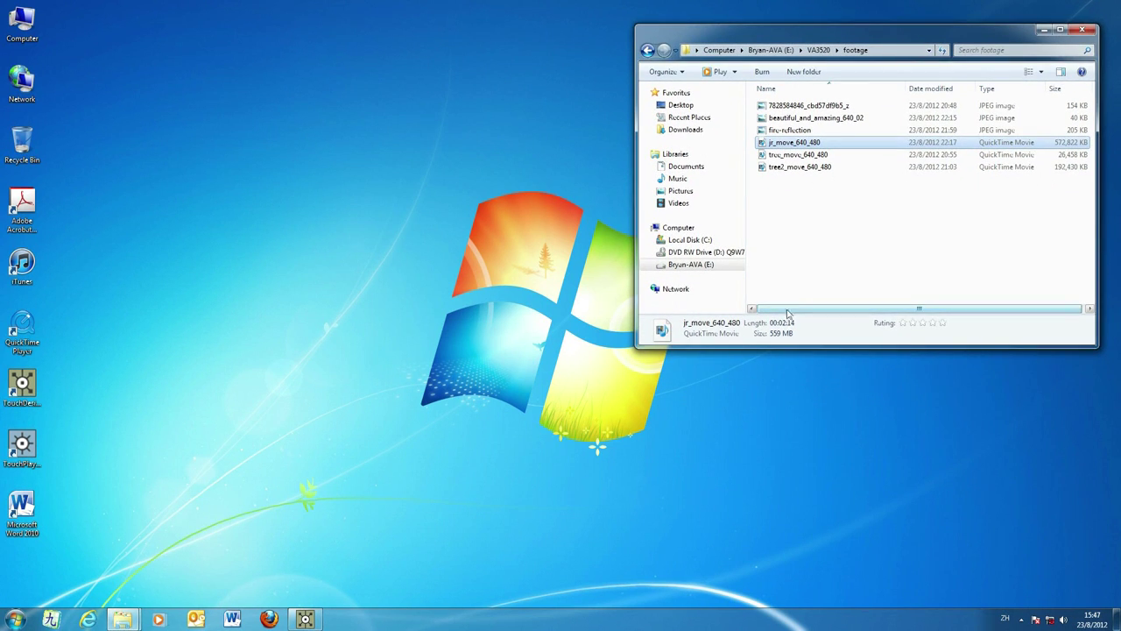
left_click(806, 273)
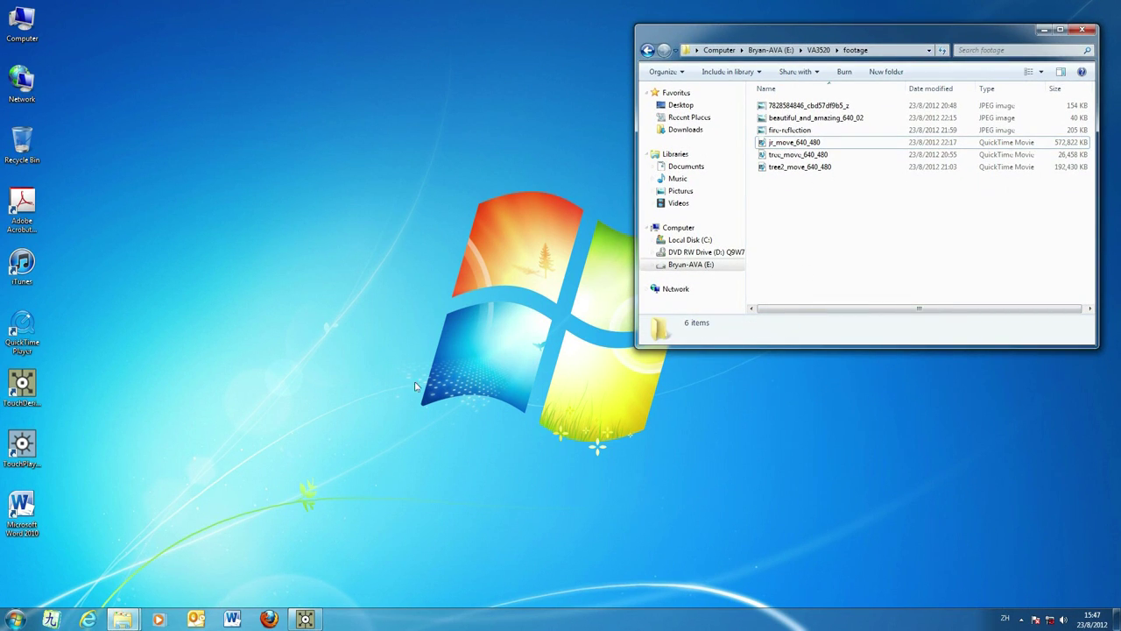
left_click(305, 619)
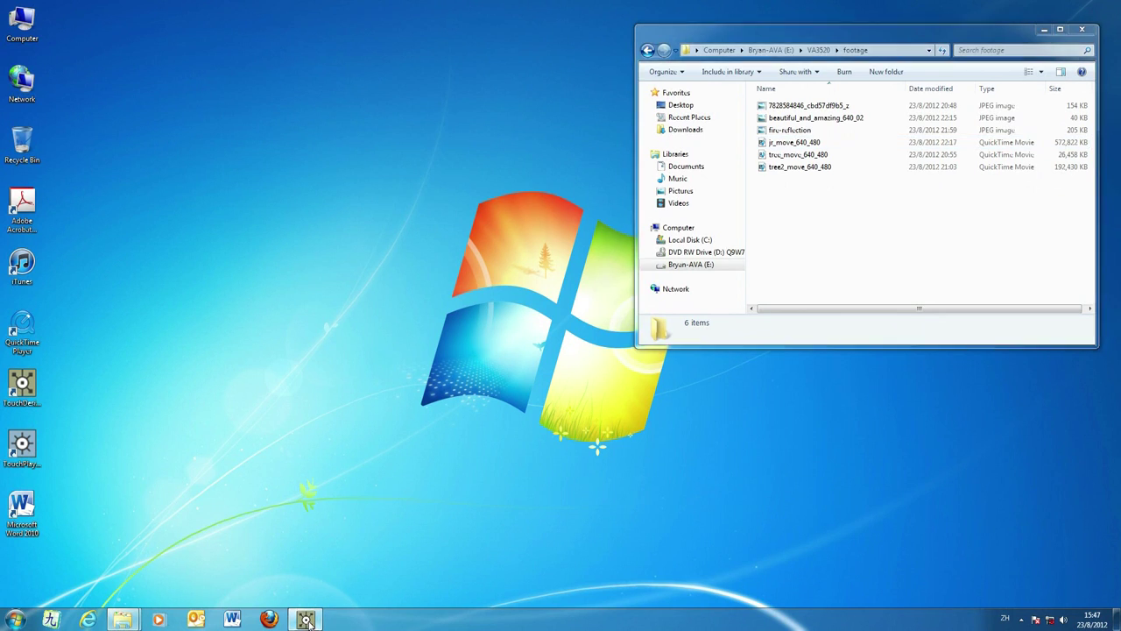
left_click(1082, 6)
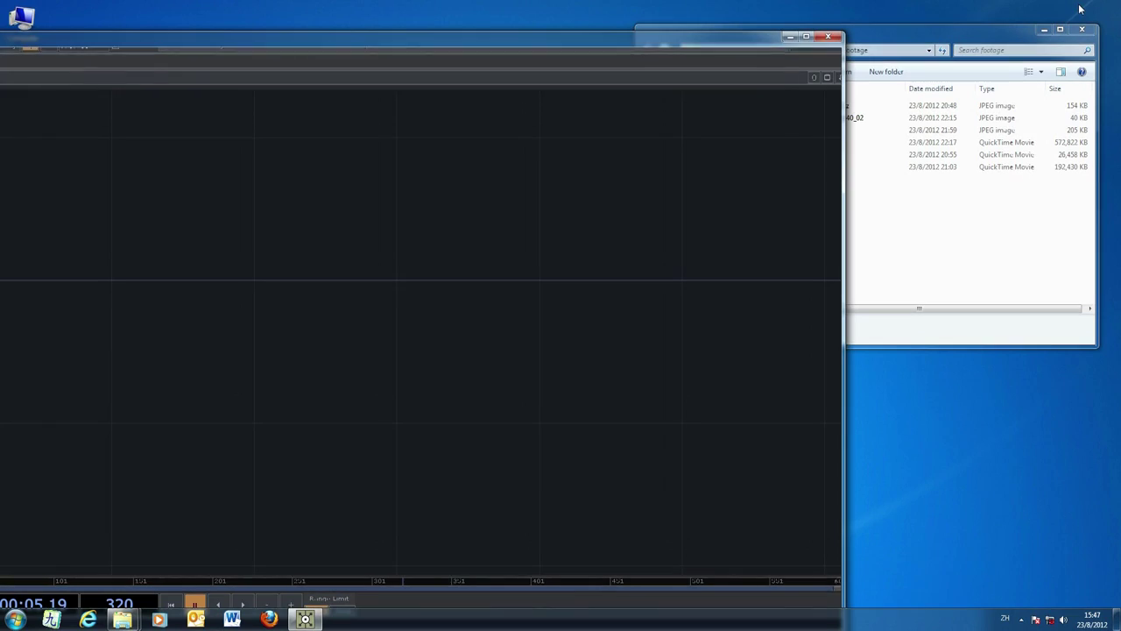
left_click_drag(745, 35, 609, 34)
left_click_drag(876, 34, 850, 42)
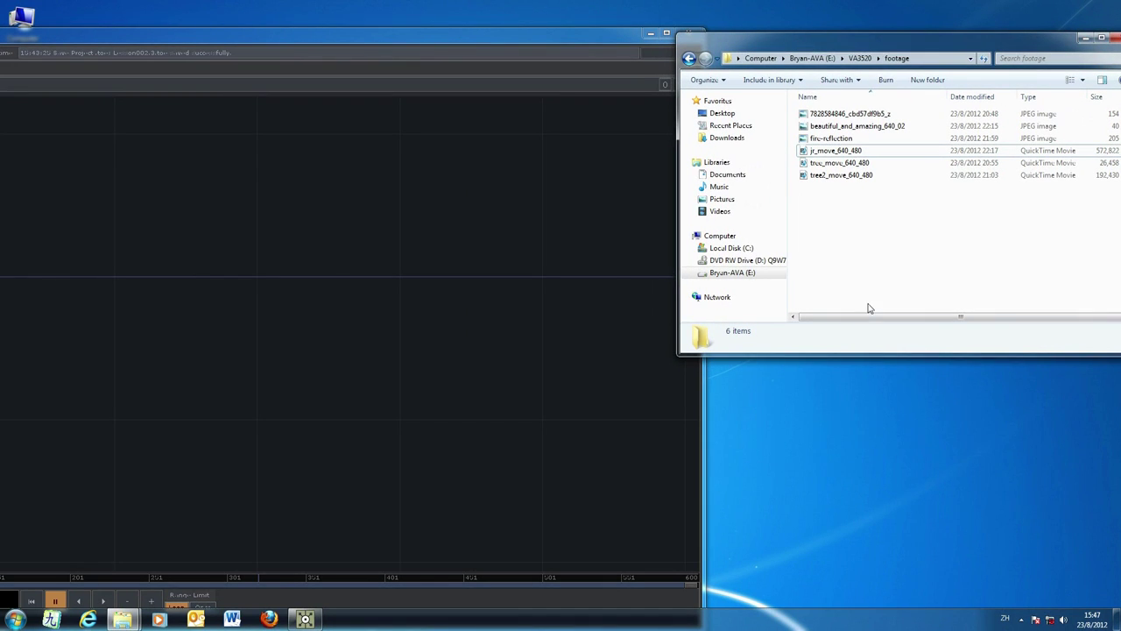
left_click_drag(803, 117, 298, 276)
left_click_drag(406, 35, 777, 29)
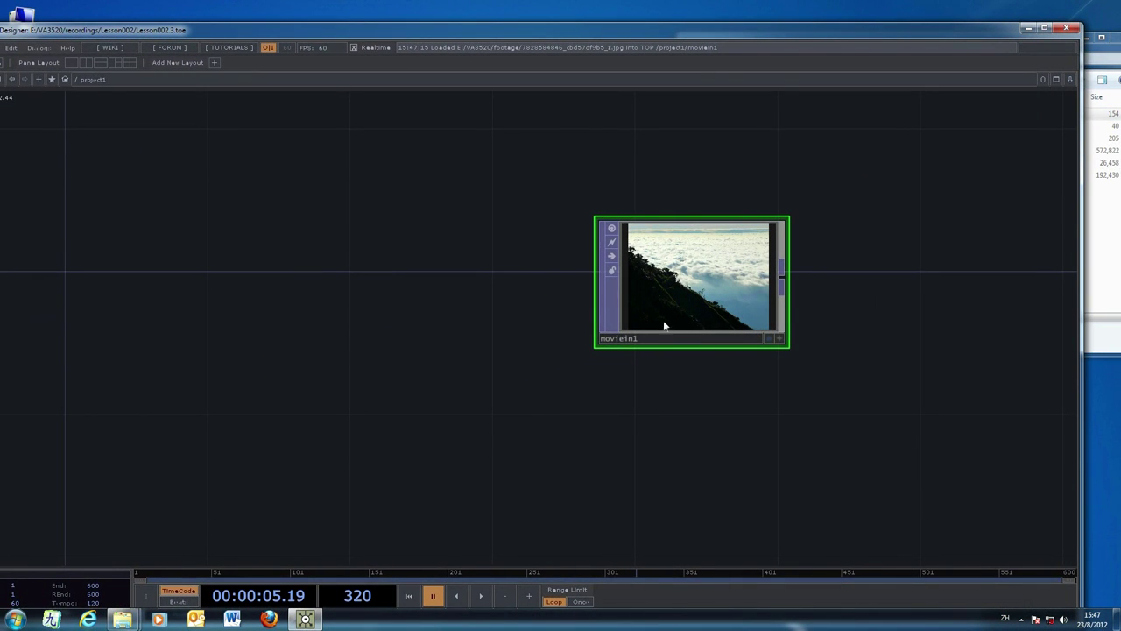
left_click(1044, 28)
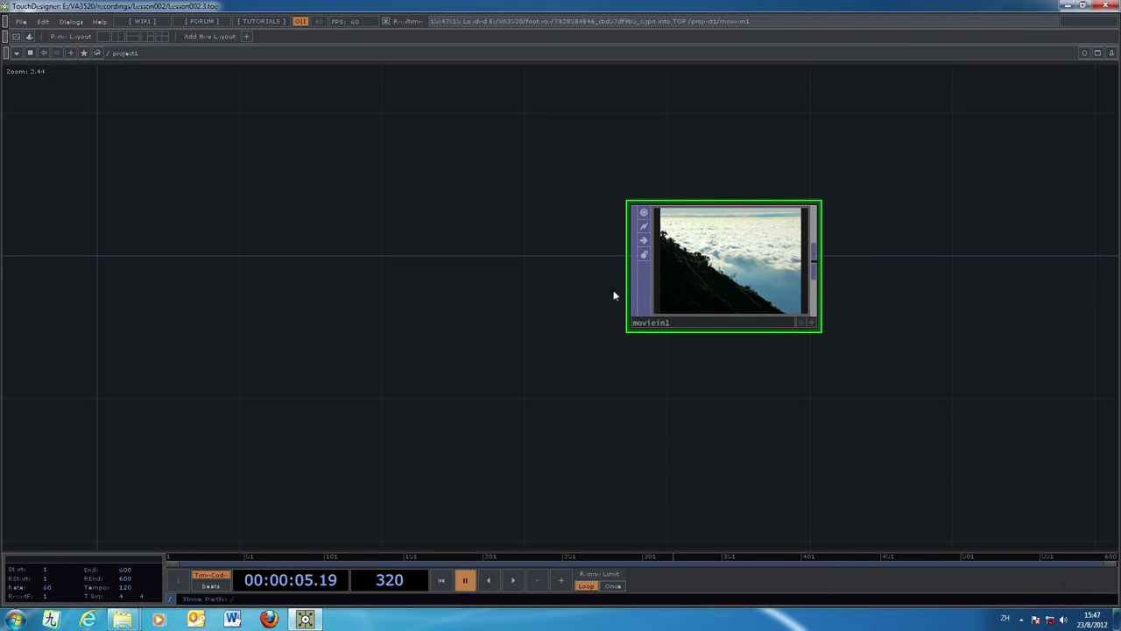
left_click_drag(736, 285, 273, 392)
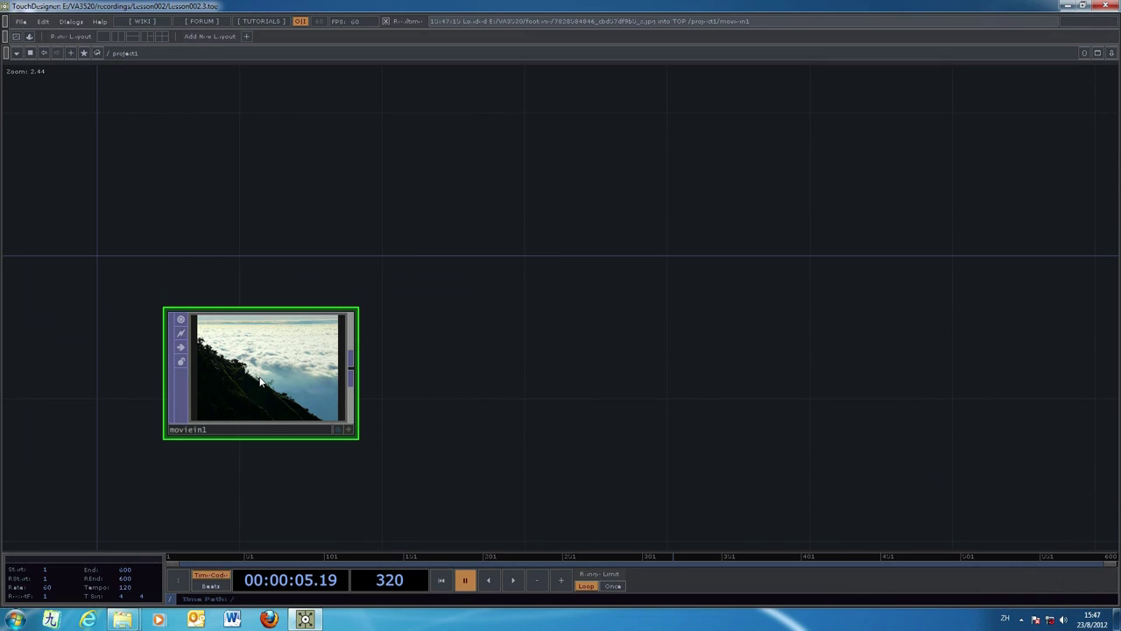
key("p")
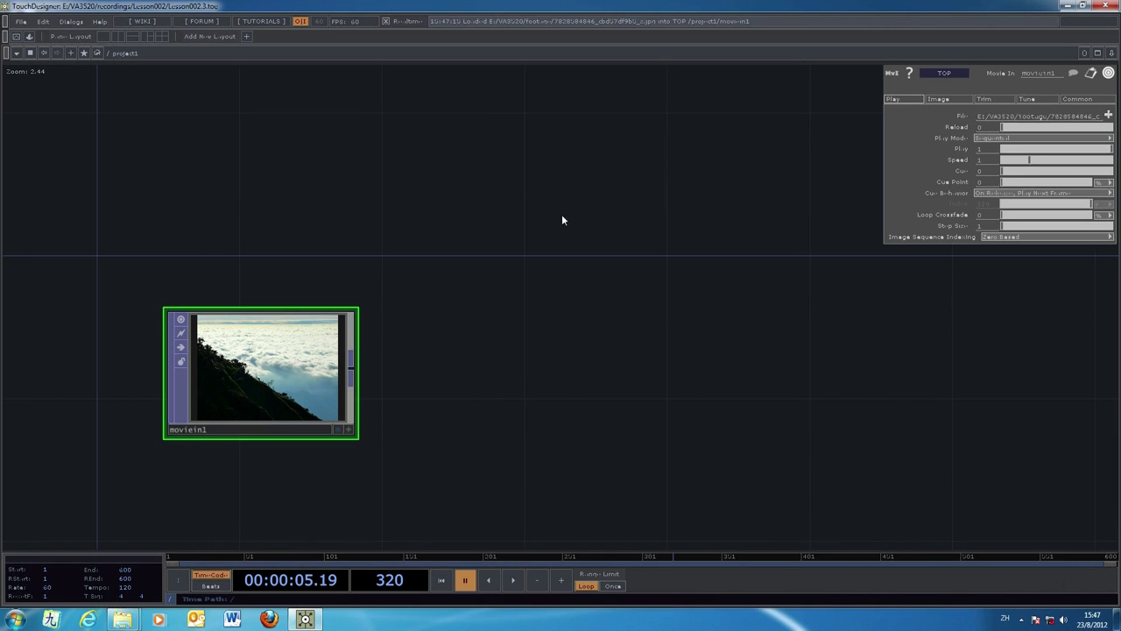
Import the beautiful_and_amazing_640_02 image from the footage folder, place its node above moviein1, and compare both nodes' parameters
left_click(1083, 4)
left_click_drag(940, 29, 659, 36)
left_click(843, 226)
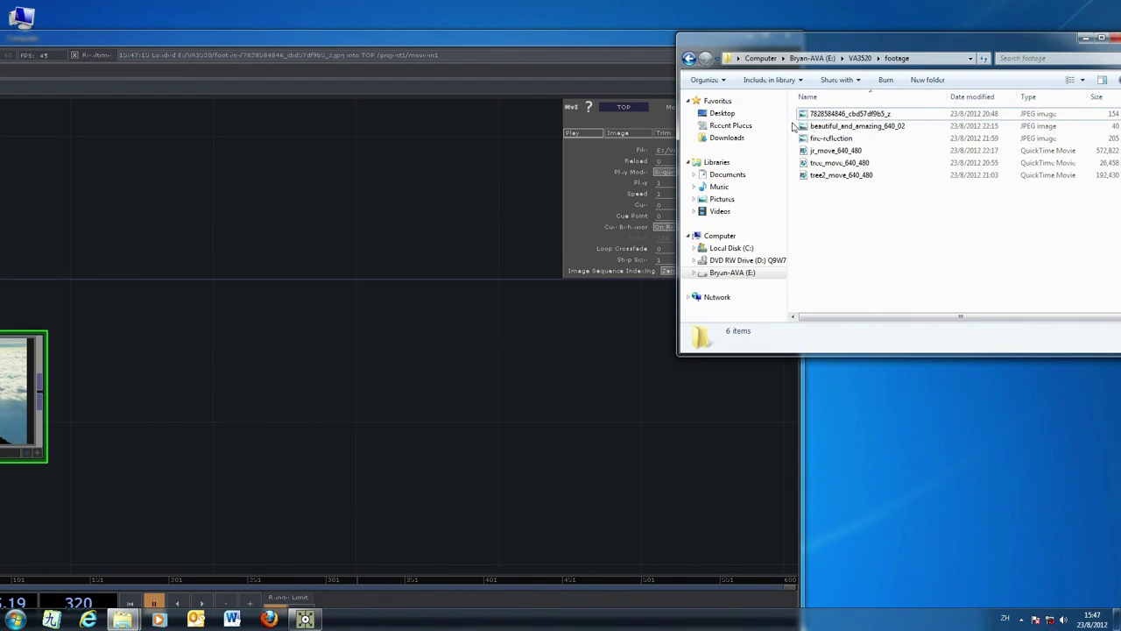
left_click_drag(856, 126, 155, 408)
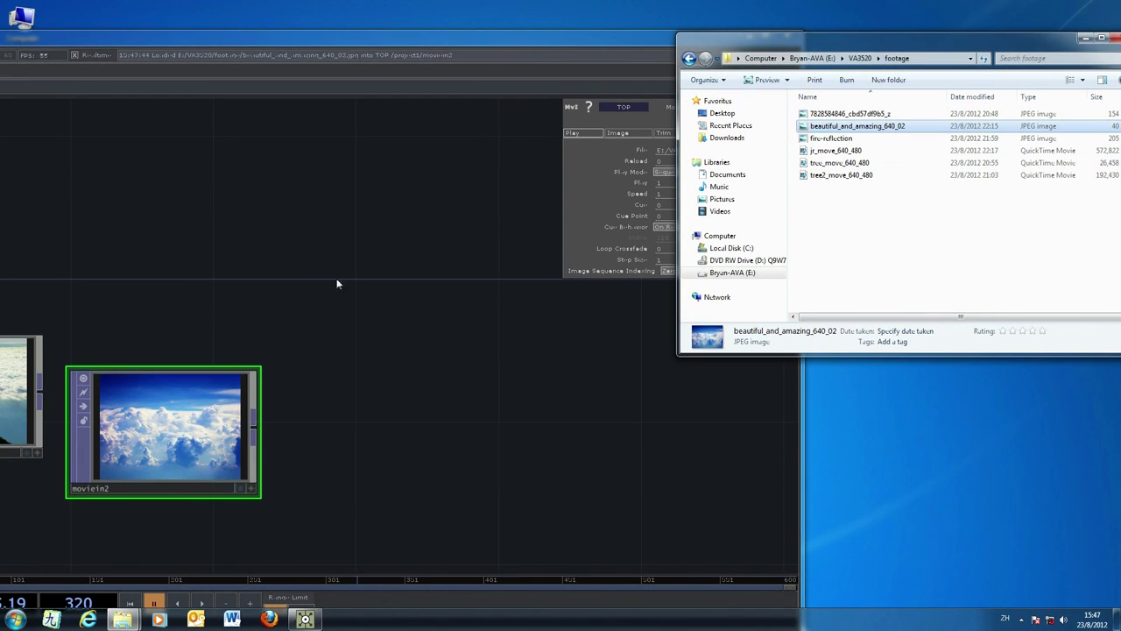
left_click(615, 33)
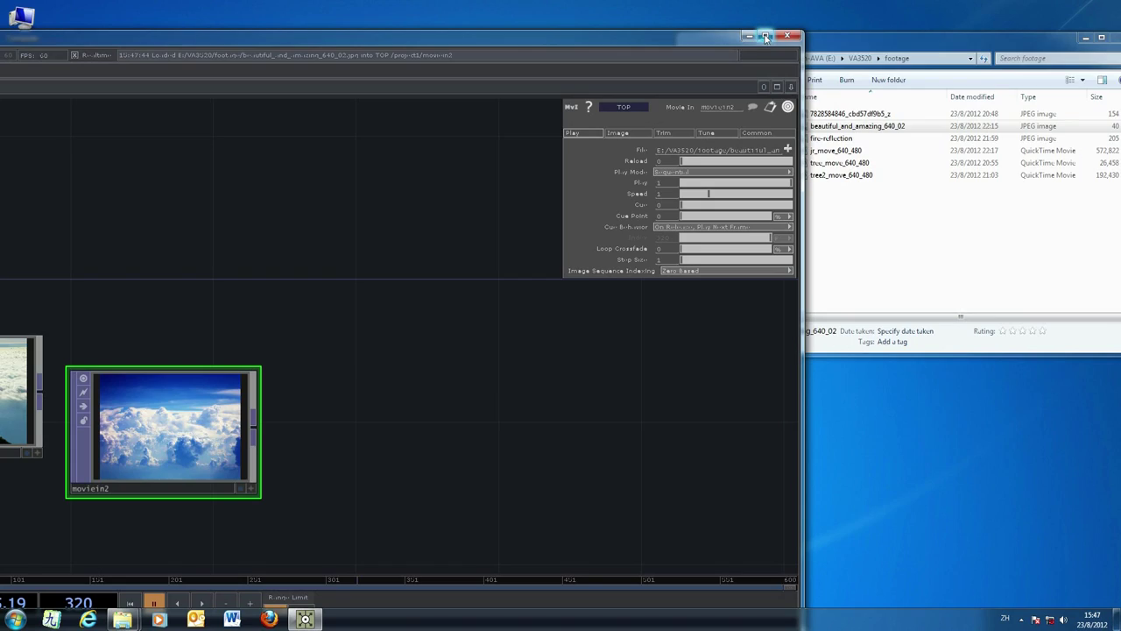
left_click(762, 36)
left_click_drag(492, 396, 277, 146)
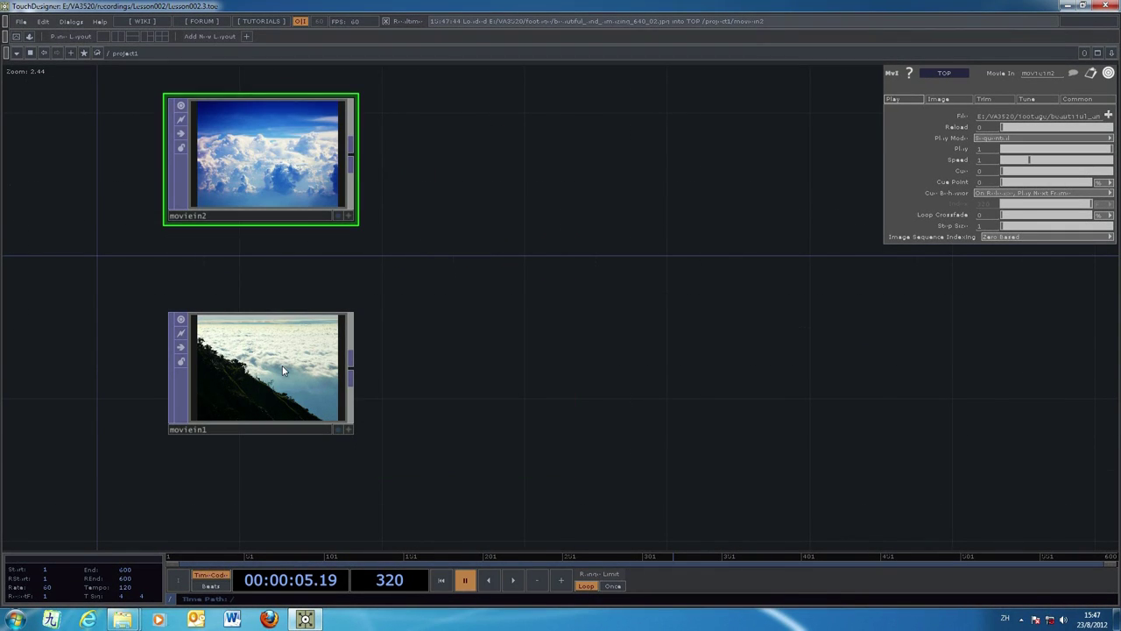
left_click(282, 371)
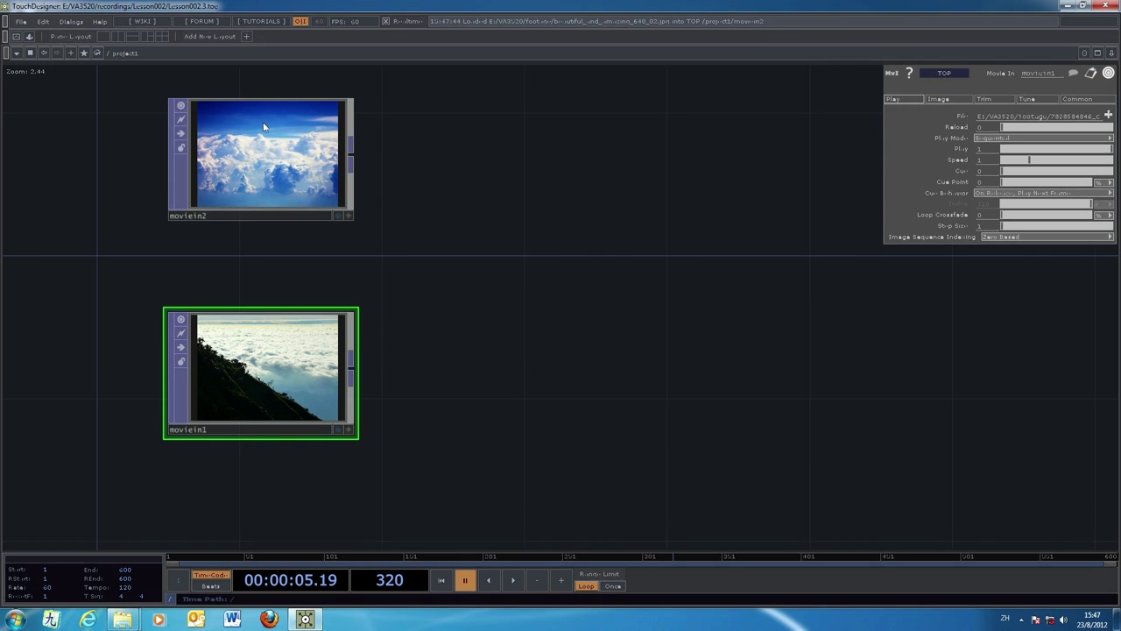
left_click(285, 161)
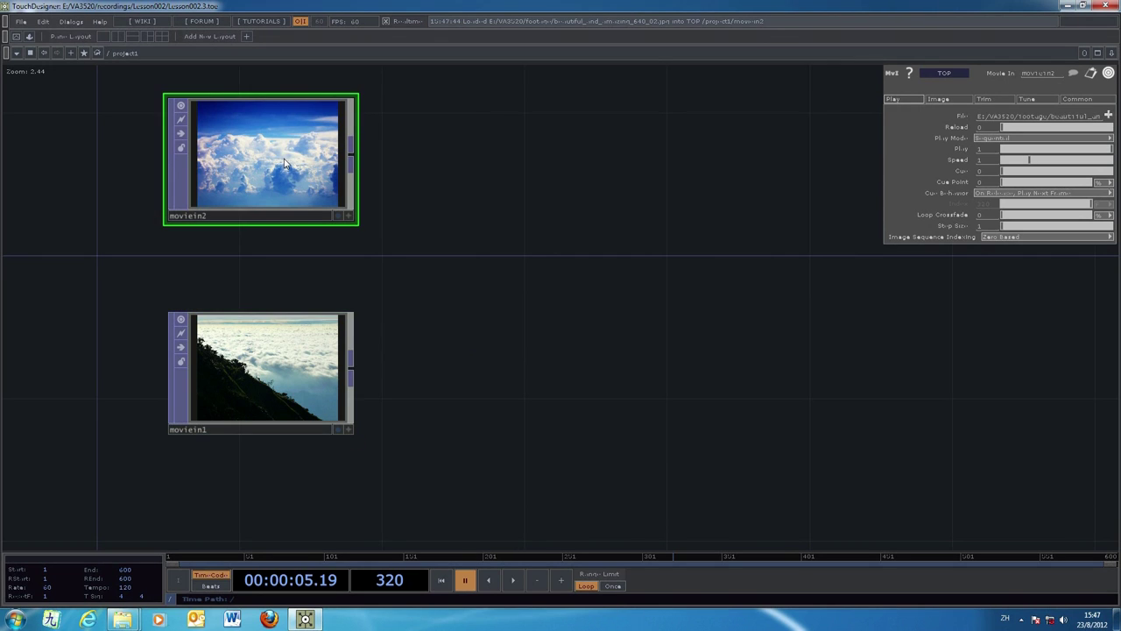
Hide the node parameters and import the tree_move_640_480 movie from the footage folder into the network
left_click(1085, 6)
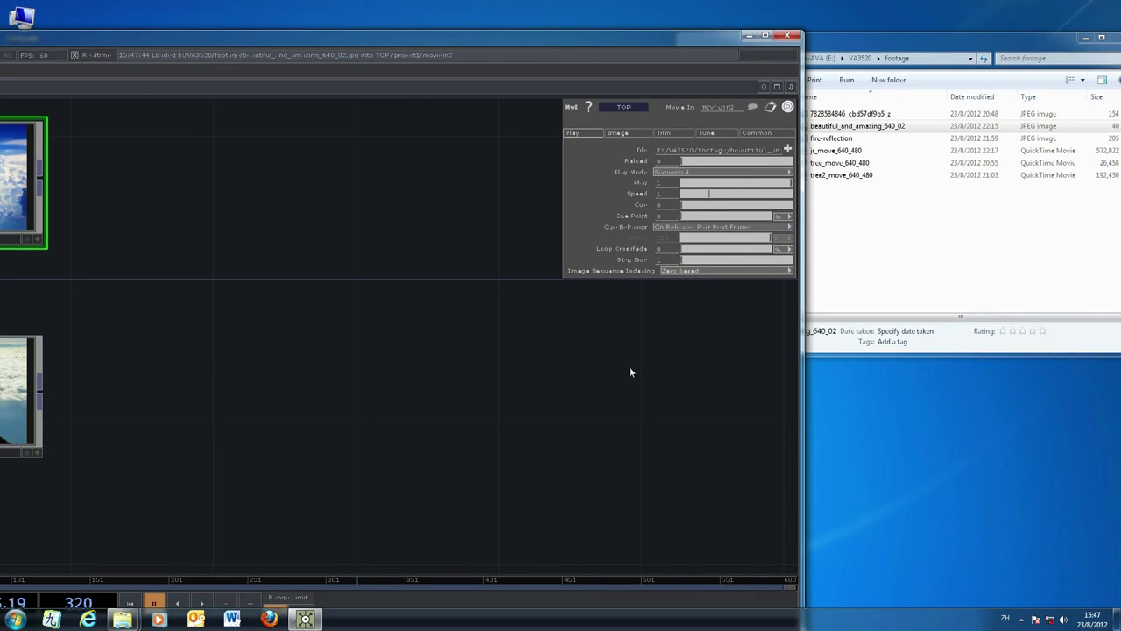
key("p")
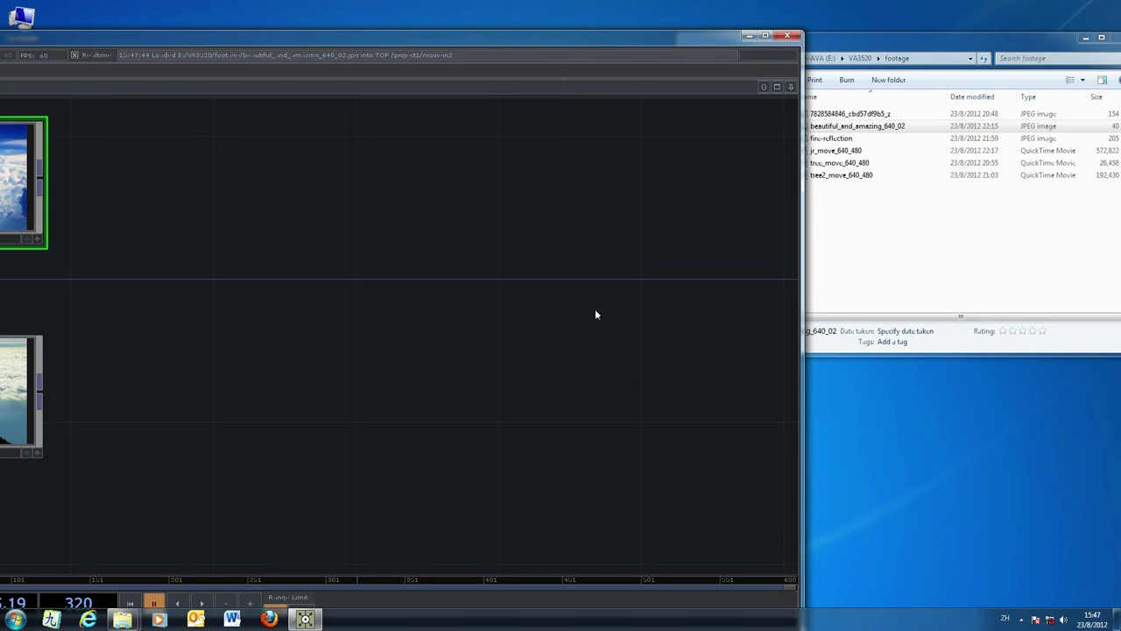
left_click_drag(652, 39, 649, 82)
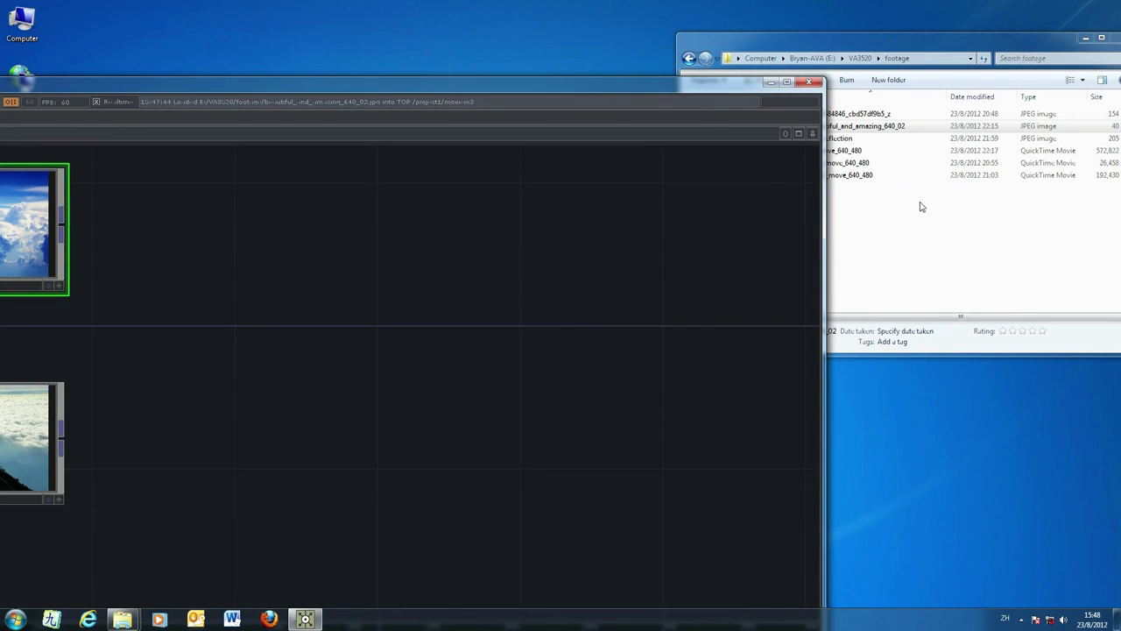
left_click(921, 226)
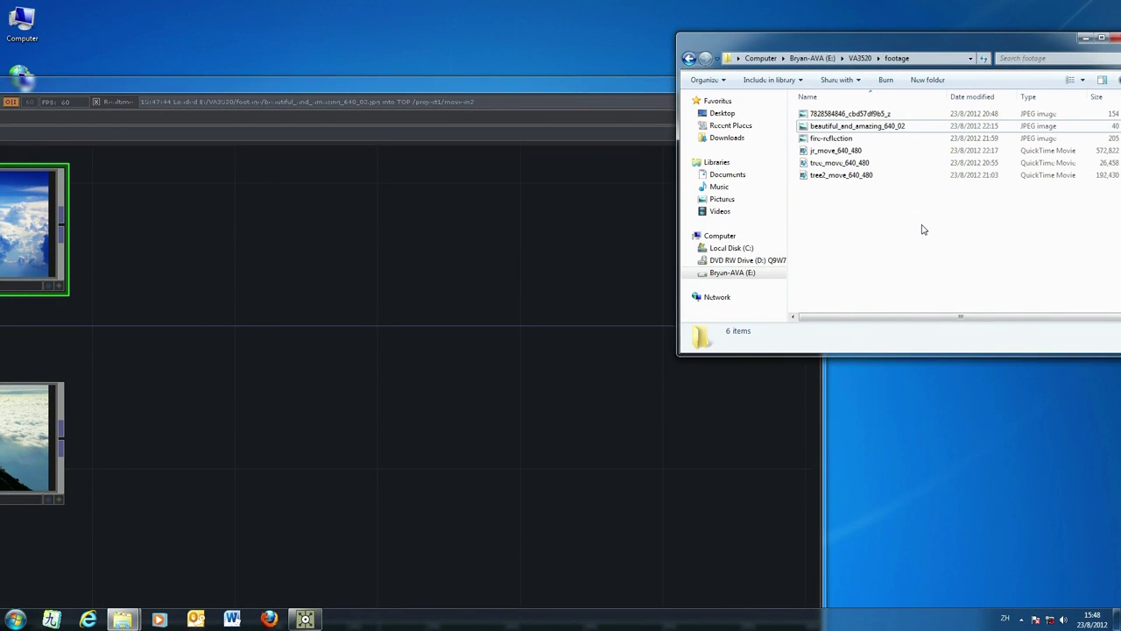
left_click_drag(818, 37, 850, 56)
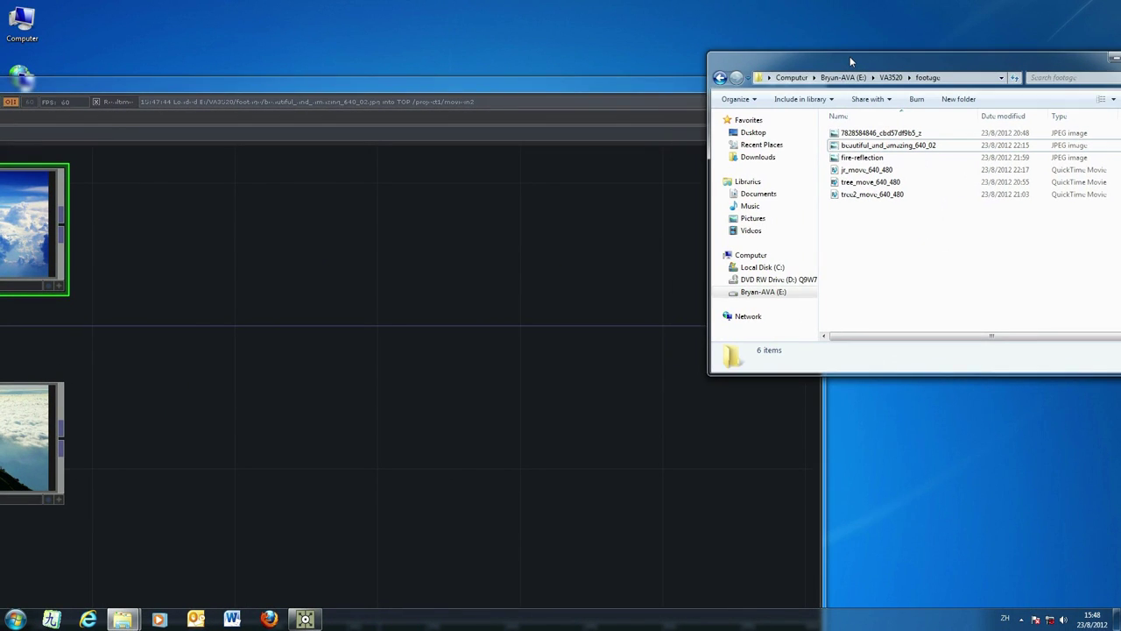
left_click(834, 182)
left_click_drag(834, 182, 443, 436)
left_click_drag(592, 87, 787, 35)
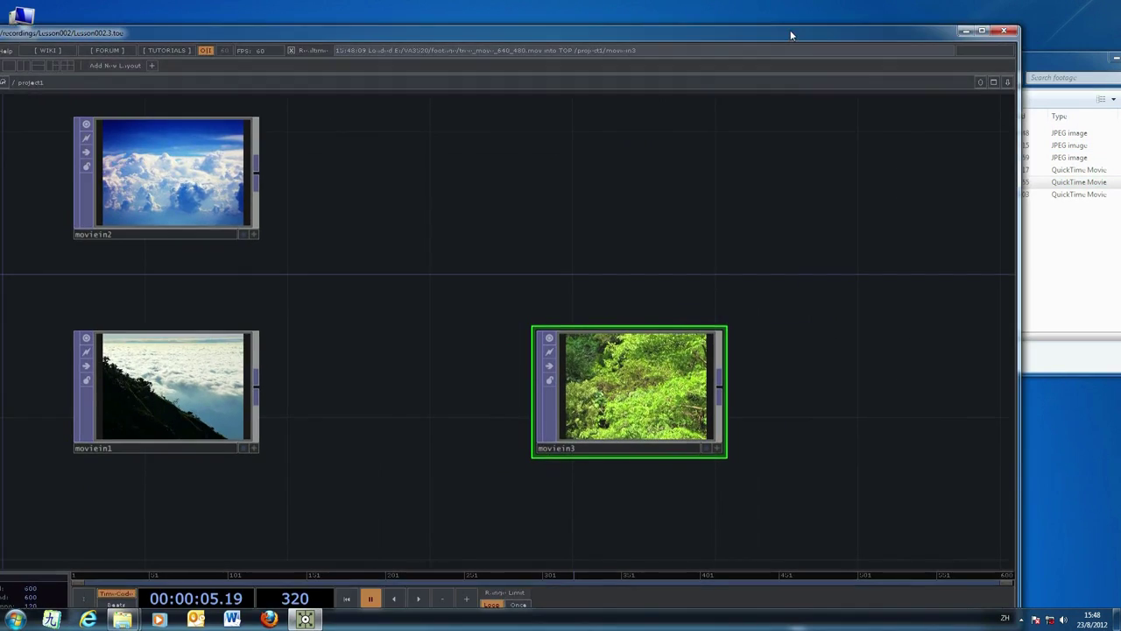
left_click(982, 31)
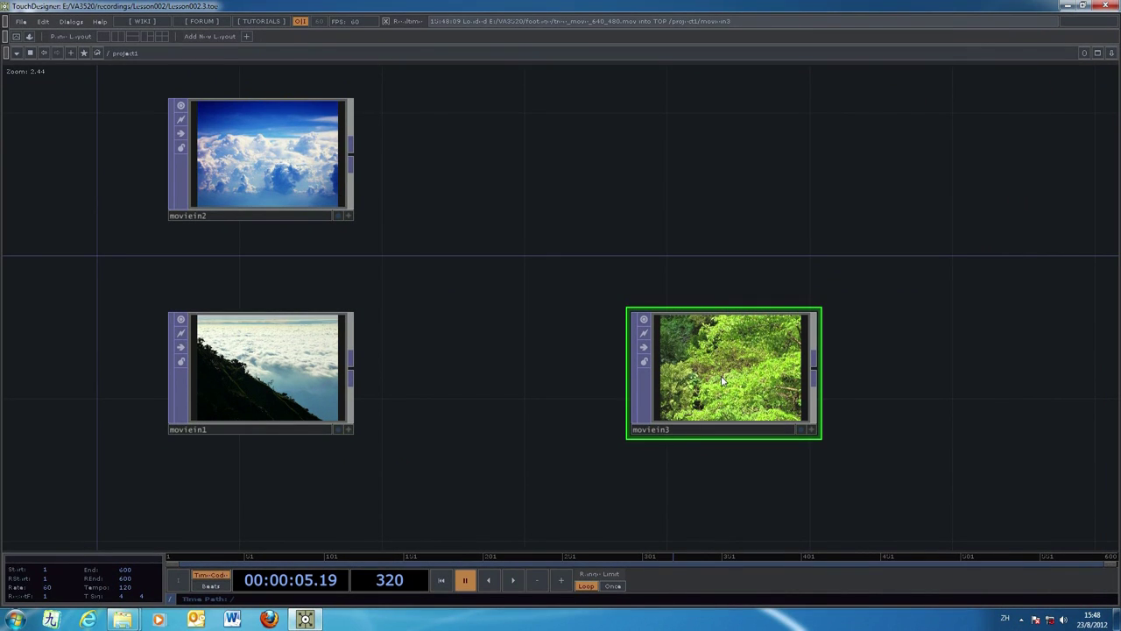
Stack the three Movie In nodes in one column, with moviein2 above moviein1 and moviein3 below
scroll(573, 391, "down", 3)
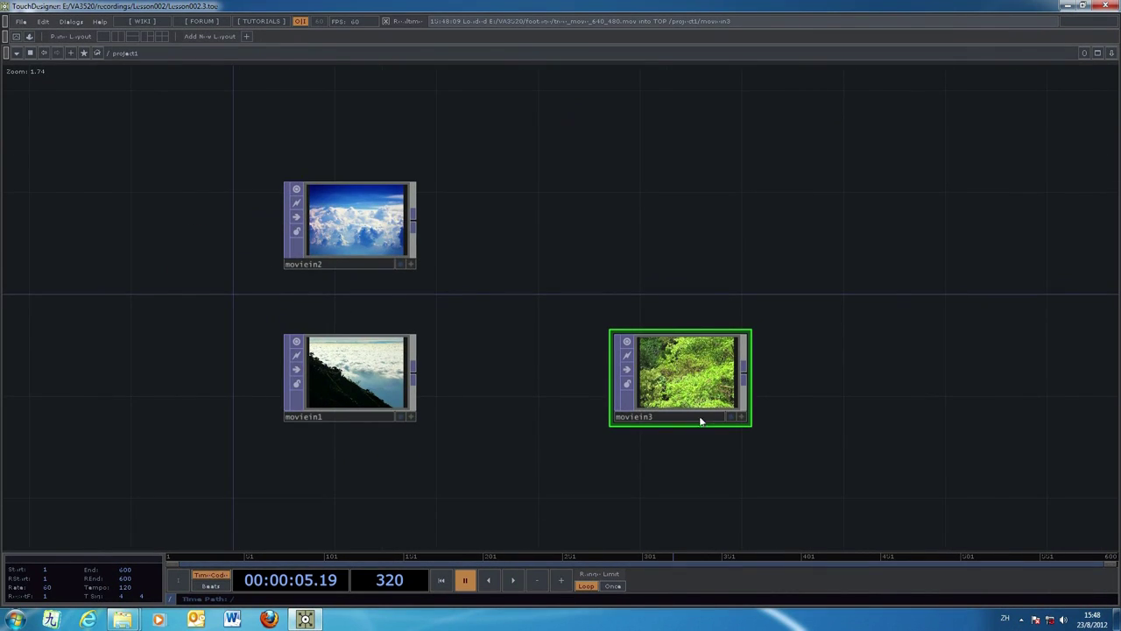
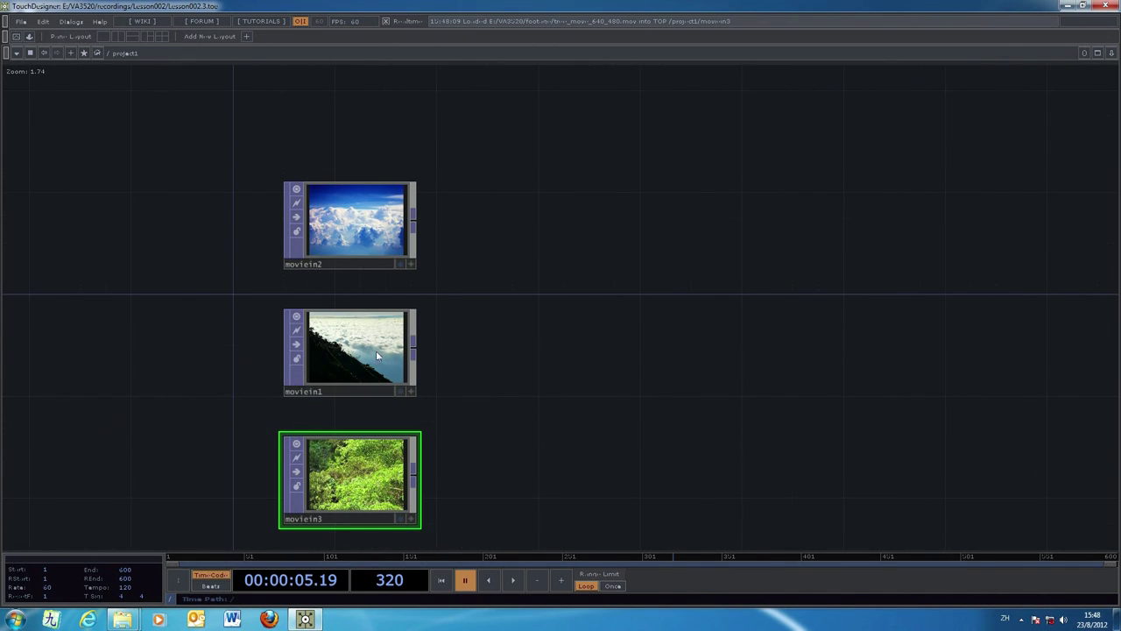
left_click(386, 253)
left_click(347, 506)
scroll(604, 454, "down", 3)
scroll(609, 464, "up", 3)
left_click_drag(612, 476, 611, 393)
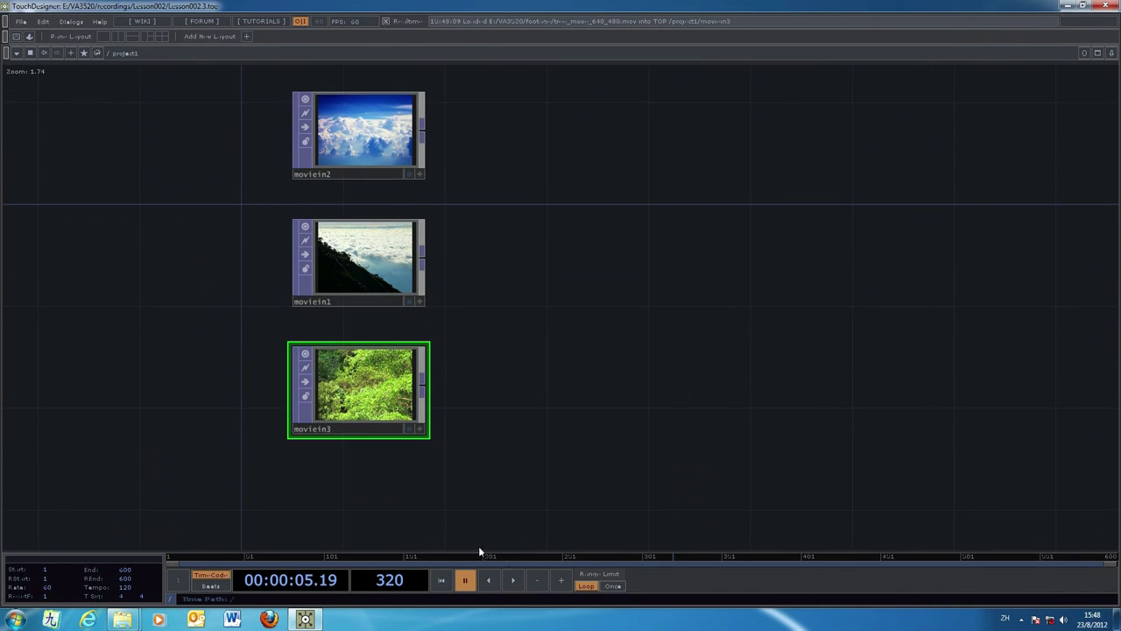
Play the timeline briefly to preview the tree movie, and pause it
left_click(513, 585)
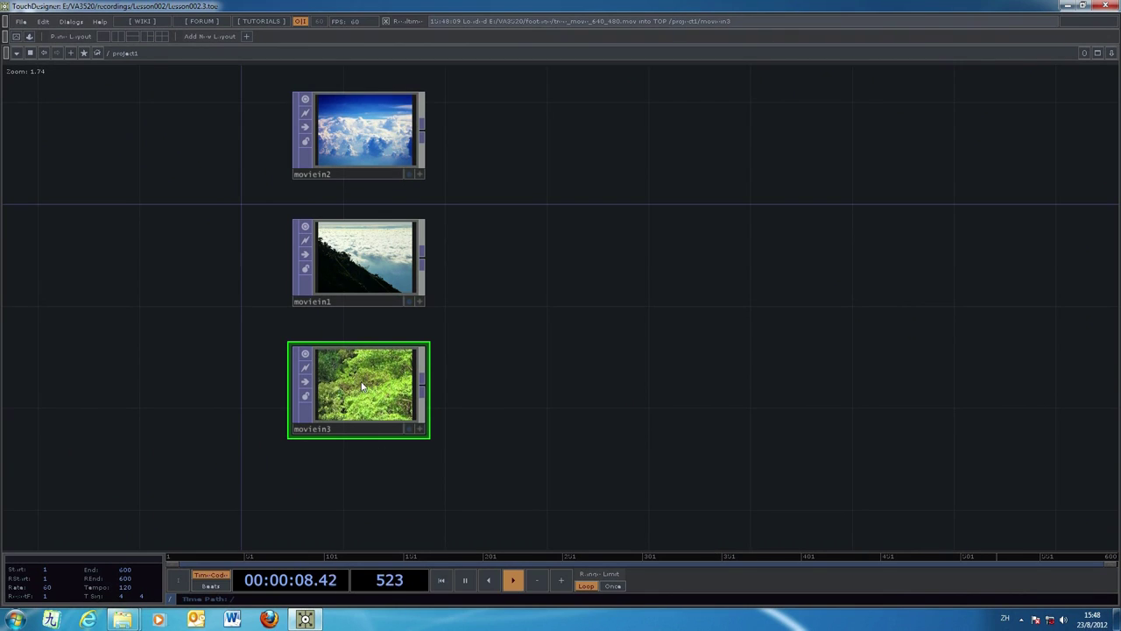
left_click(465, 580)
Add an Out TOP beside the column of Movie In nodes and connect moviein1 to its input
left_click_drag(639, 368, 583, 421)
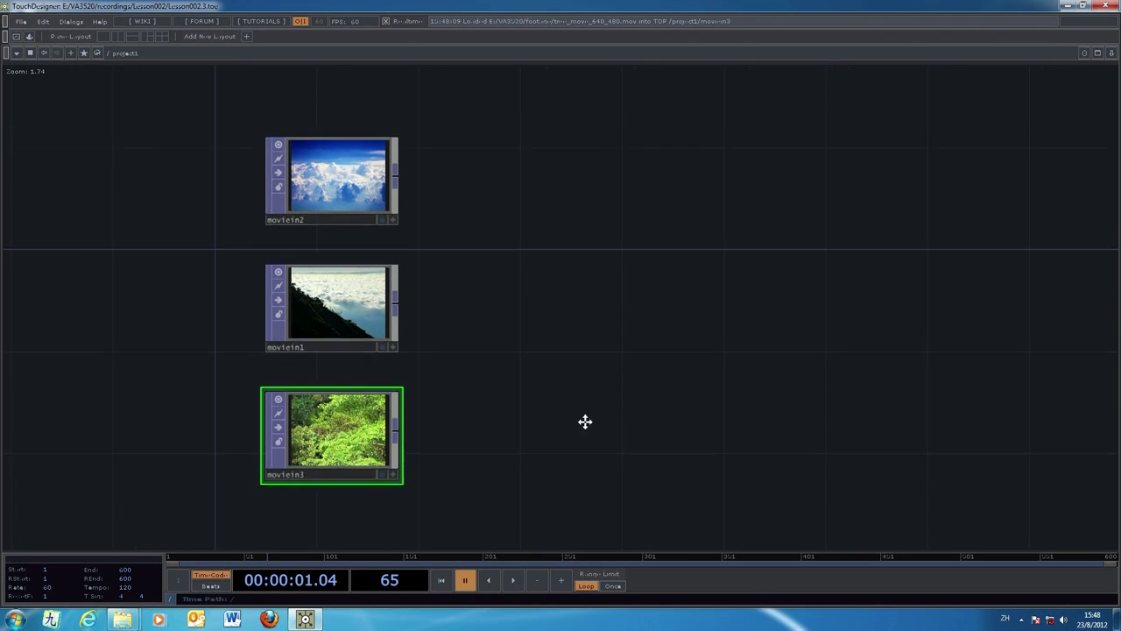
key("Tab")
left_click_drag(603, 349, 862, 181)
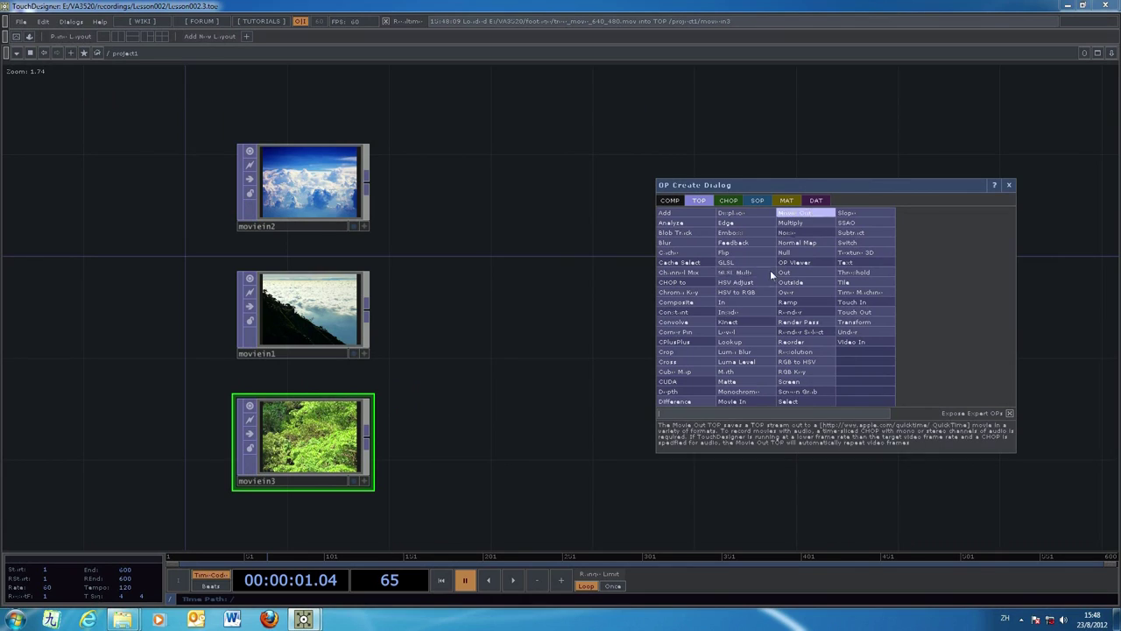
left_click(806, 274)
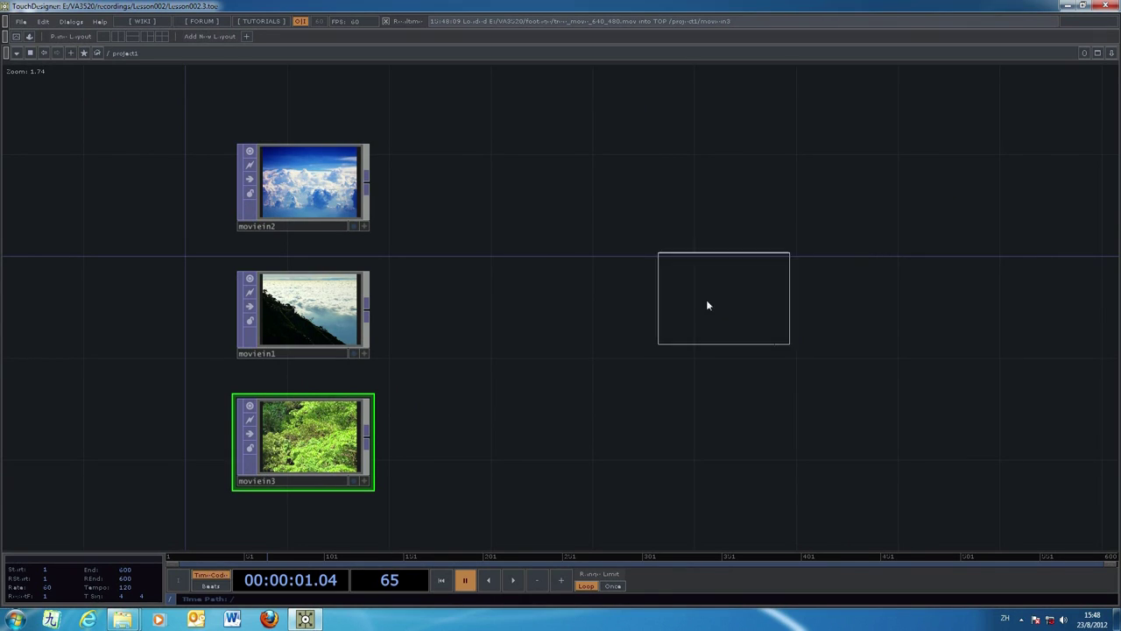
left_click(665, 313)
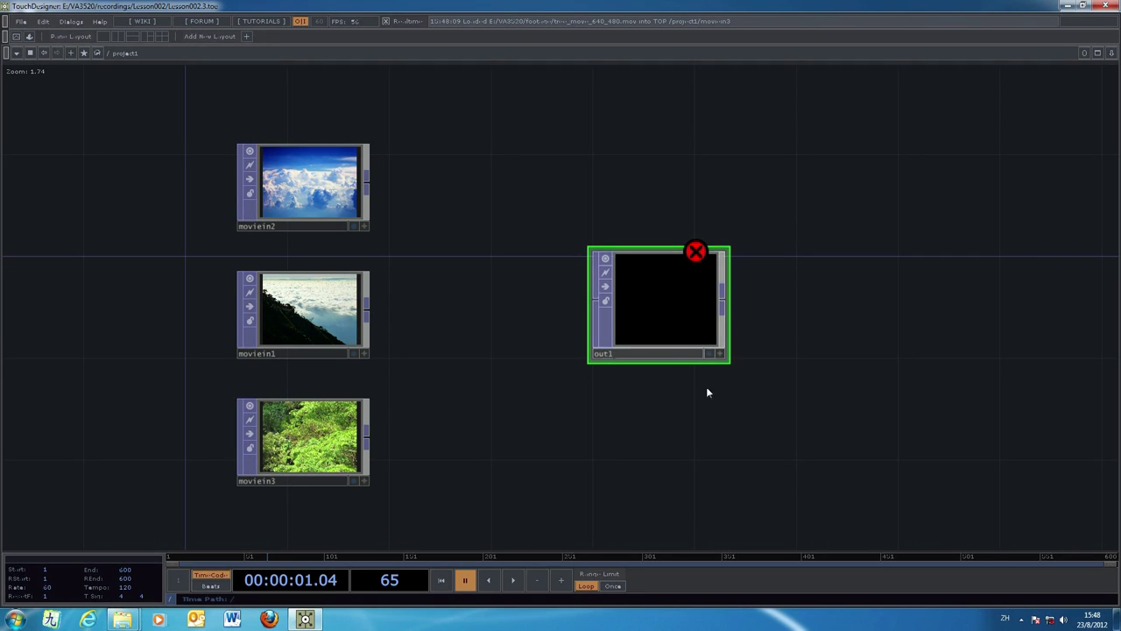
left_click_drag(798, 467, 724, 464)
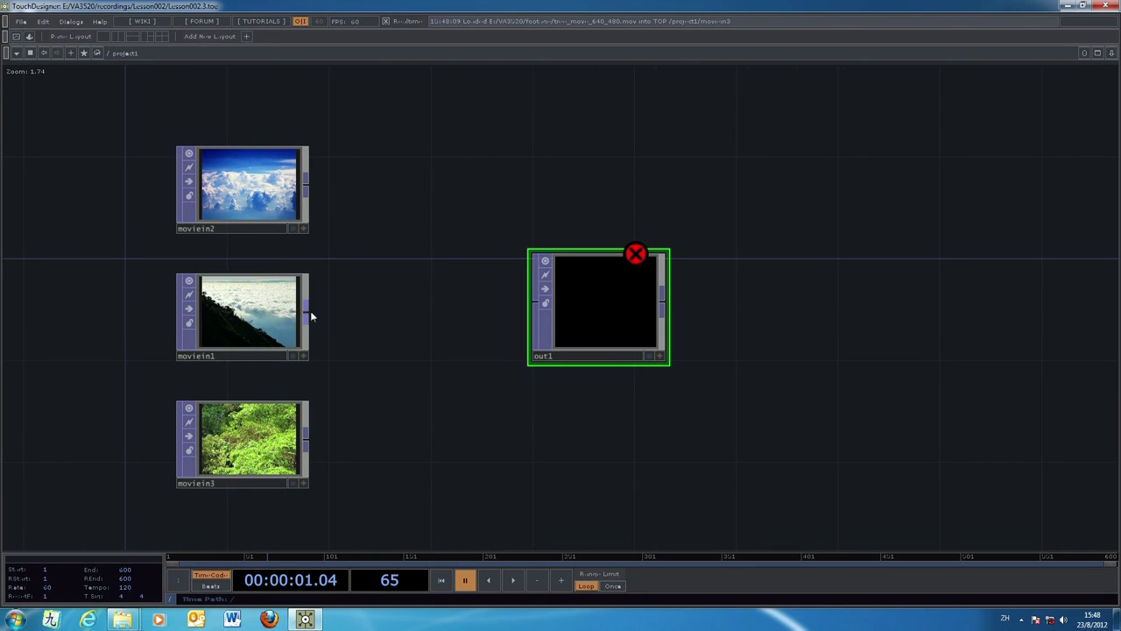
left_click_drag(514, 306, 531, 305)
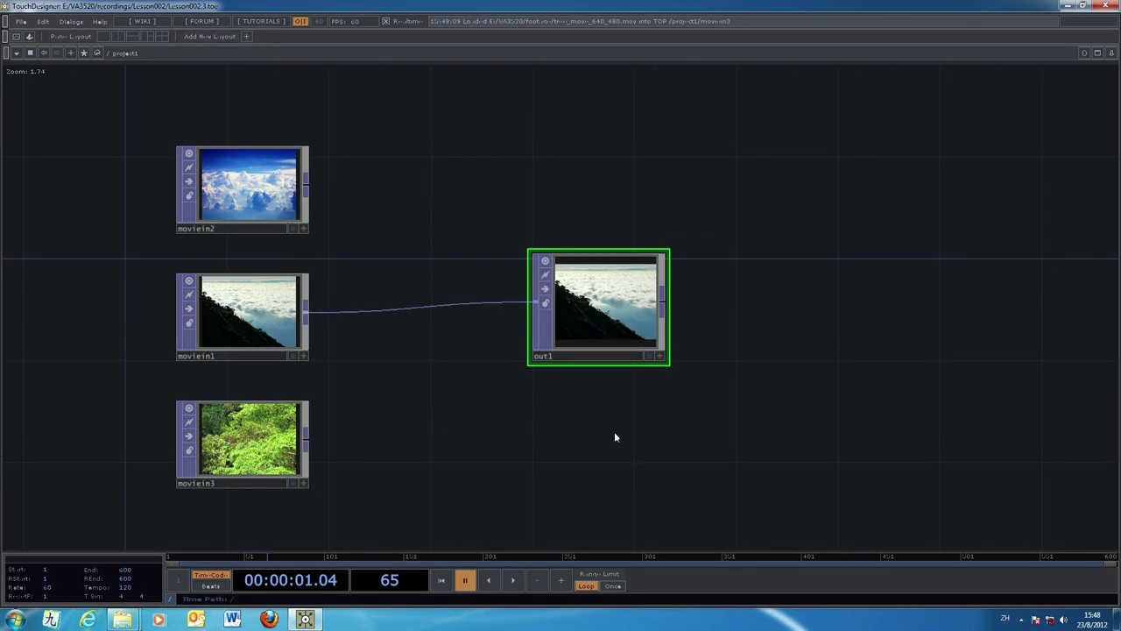
Disconnect moviein1 from out1 and connect moviein3 to the Out TOP's input instead
right_click(431, 309)
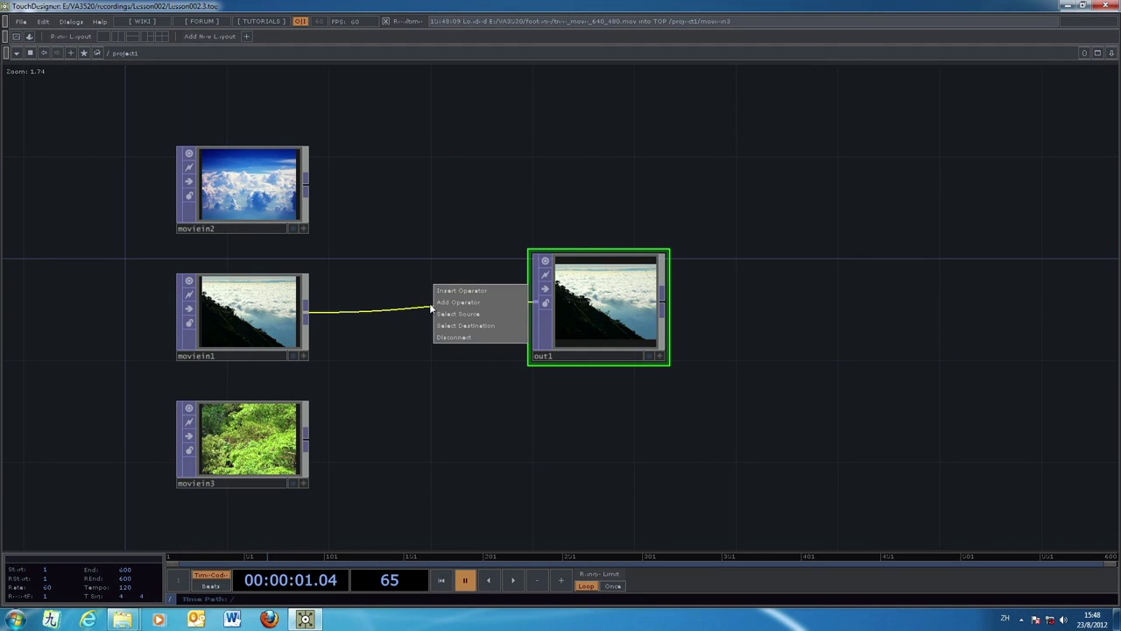
left_click(461, 338)
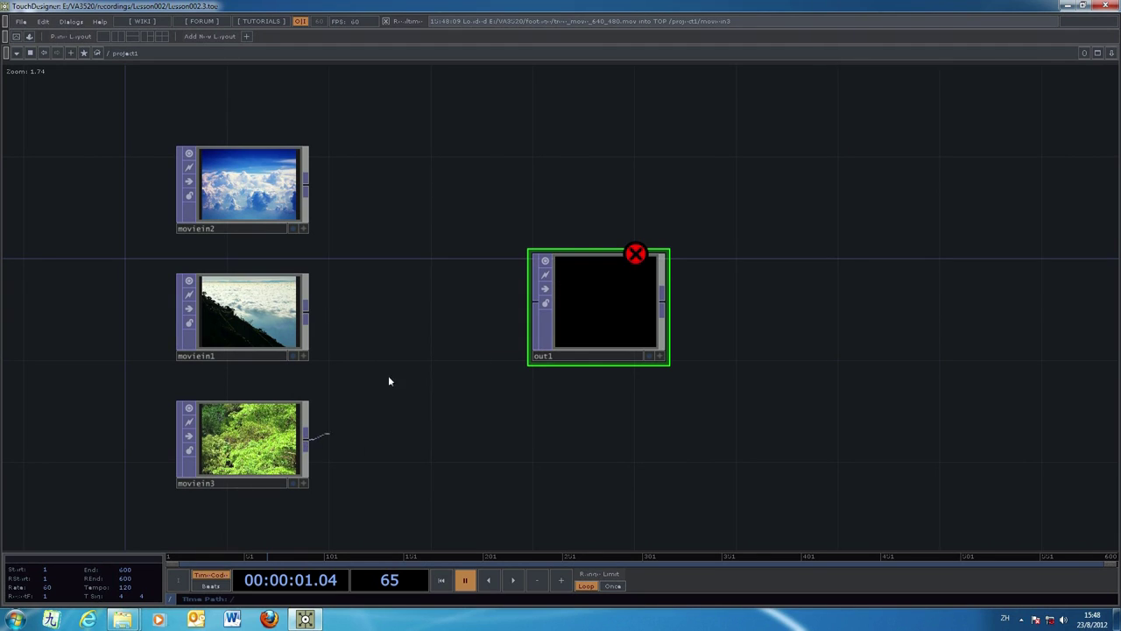
left_click_drag(509, 316, 531, 303)
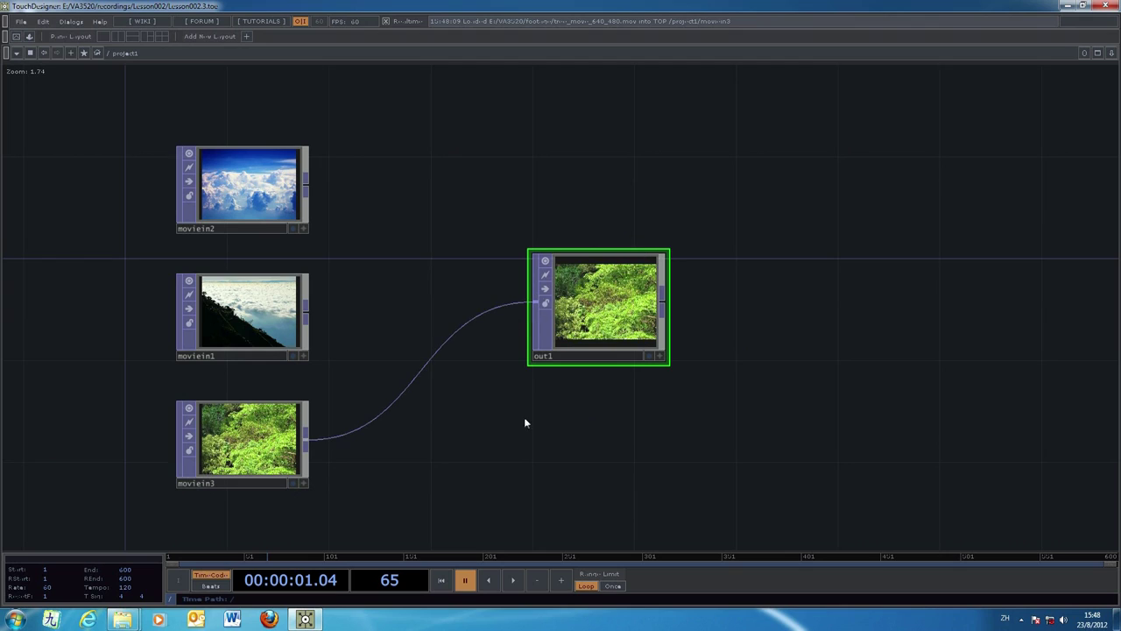
Play the timeline, show out1's output as the network background to preview the movie, and turn the background display off
left_click(517, 579)
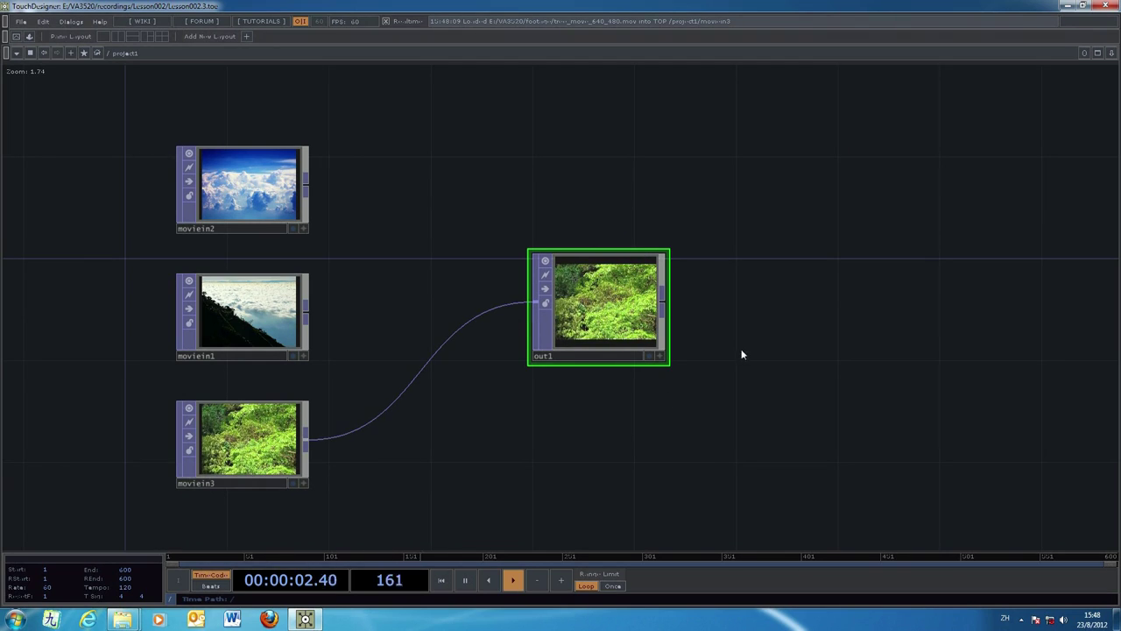
left_click(649, 356)
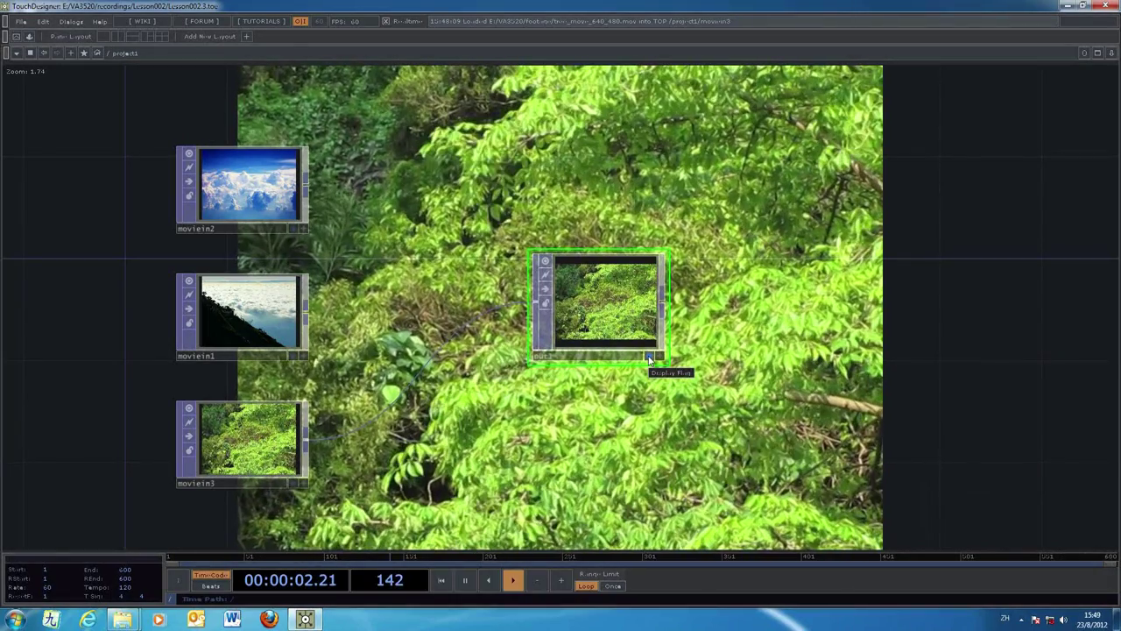
left_click(649, 357)
Move out1 farther from the Movie In column to make room for an effect node between them
left_click_drag(615, 304, 743, 305)
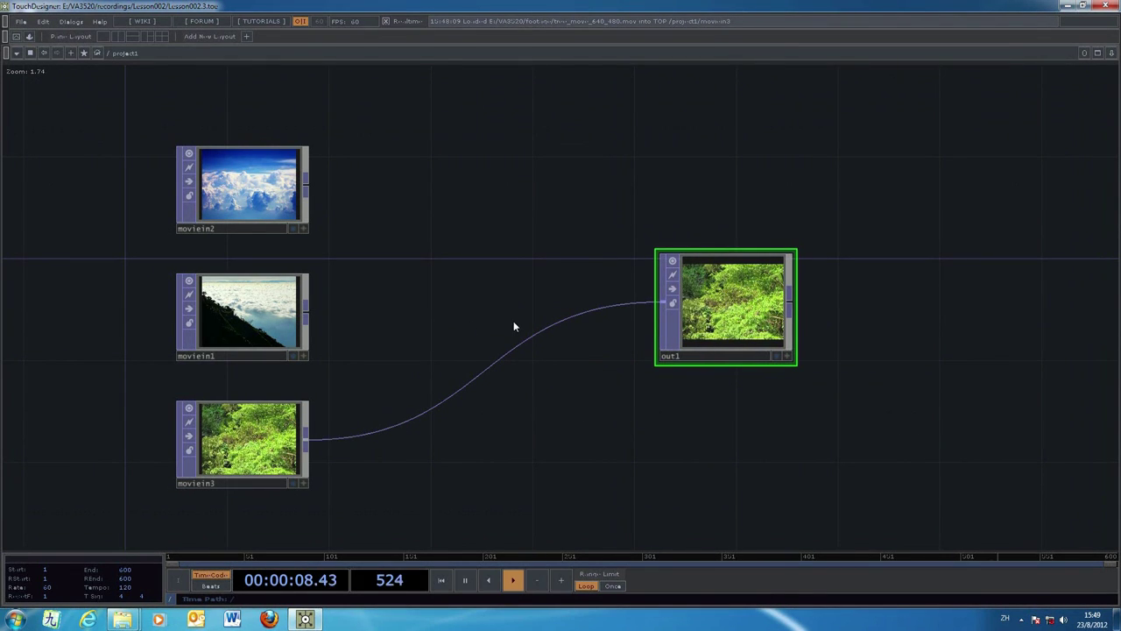
left_click(251, 438)
left_click(725, 309)
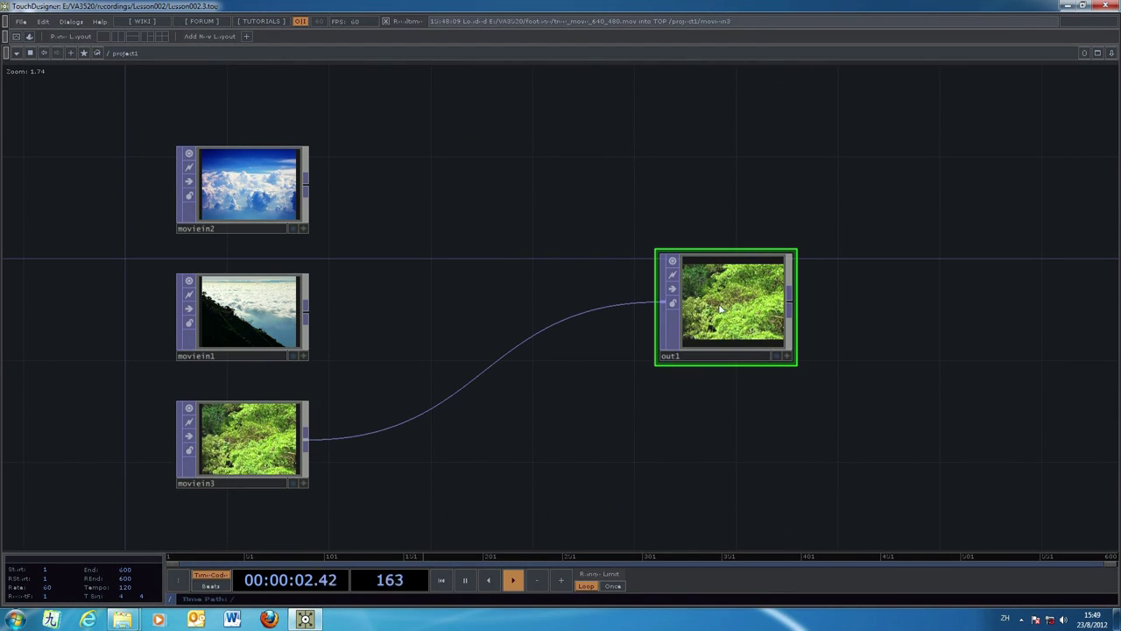
Disconnect moviein3 from out1 and place a Blur TOP in the gap between them
right_click(498, 361)
left_click(522, 395)
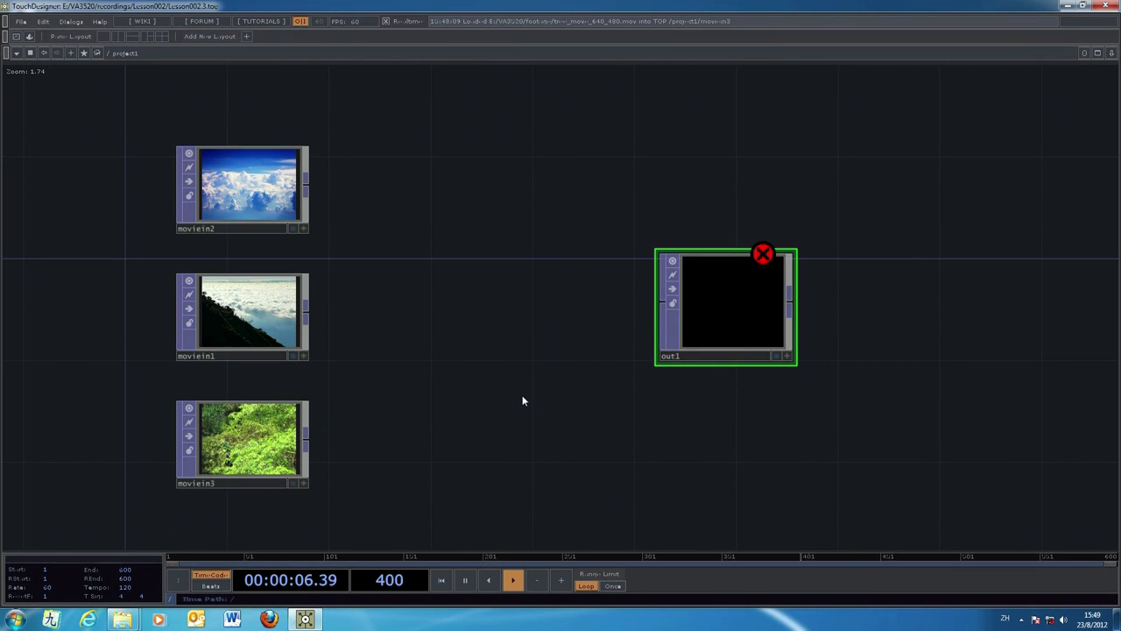
key("Tab")
left_click_drag(484, 347, 612, 161)
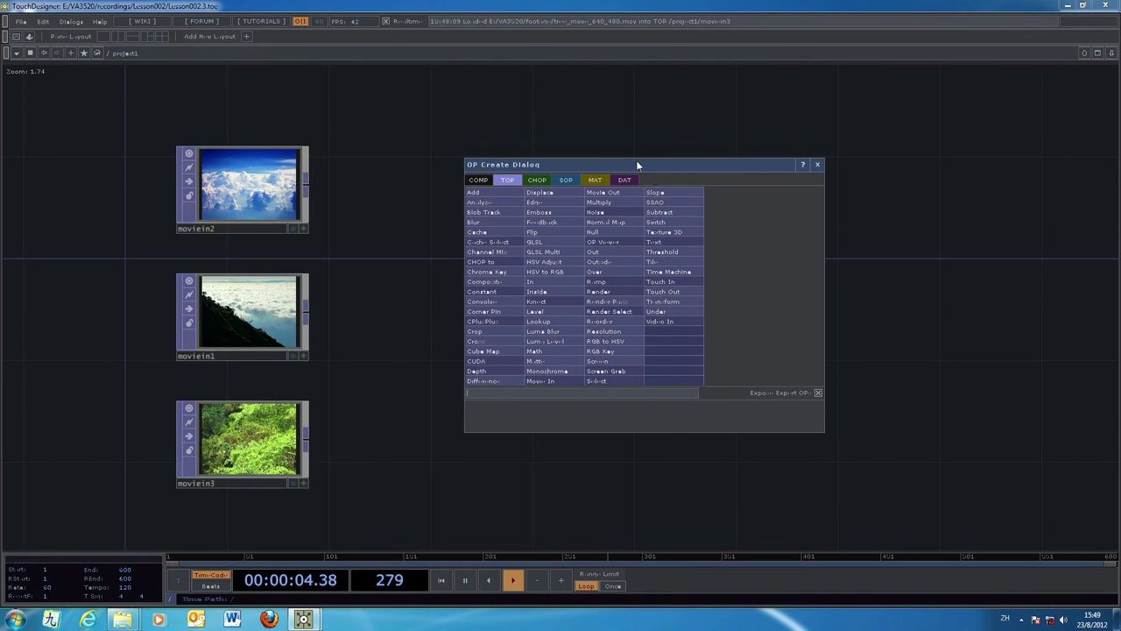
left_click_drag(639, 163, 814, 172)
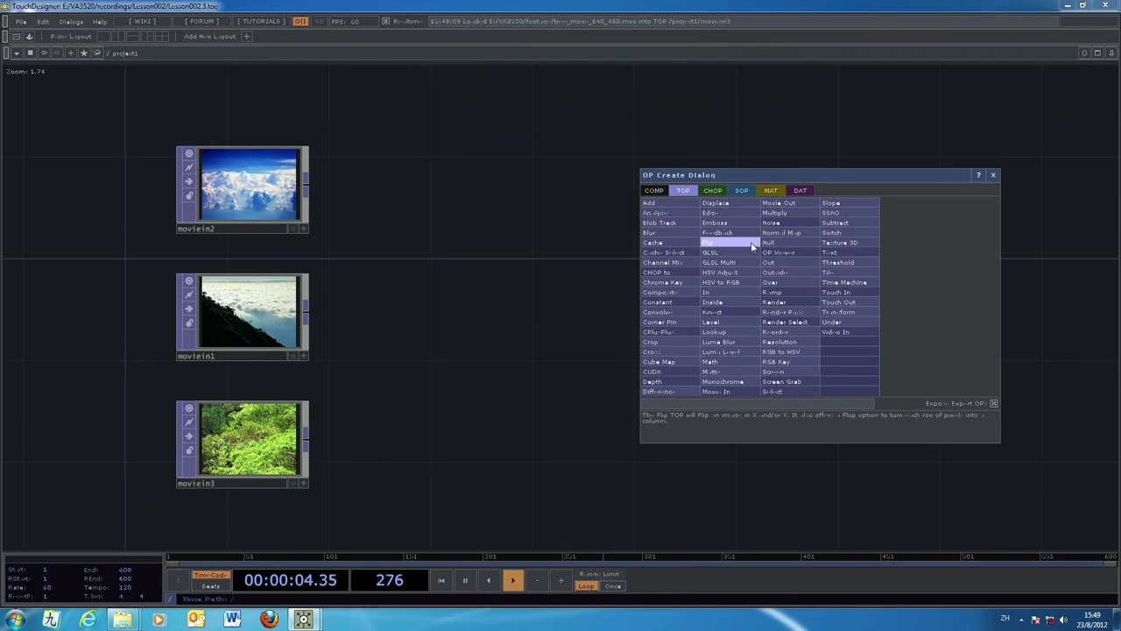
left_click(675, 233)
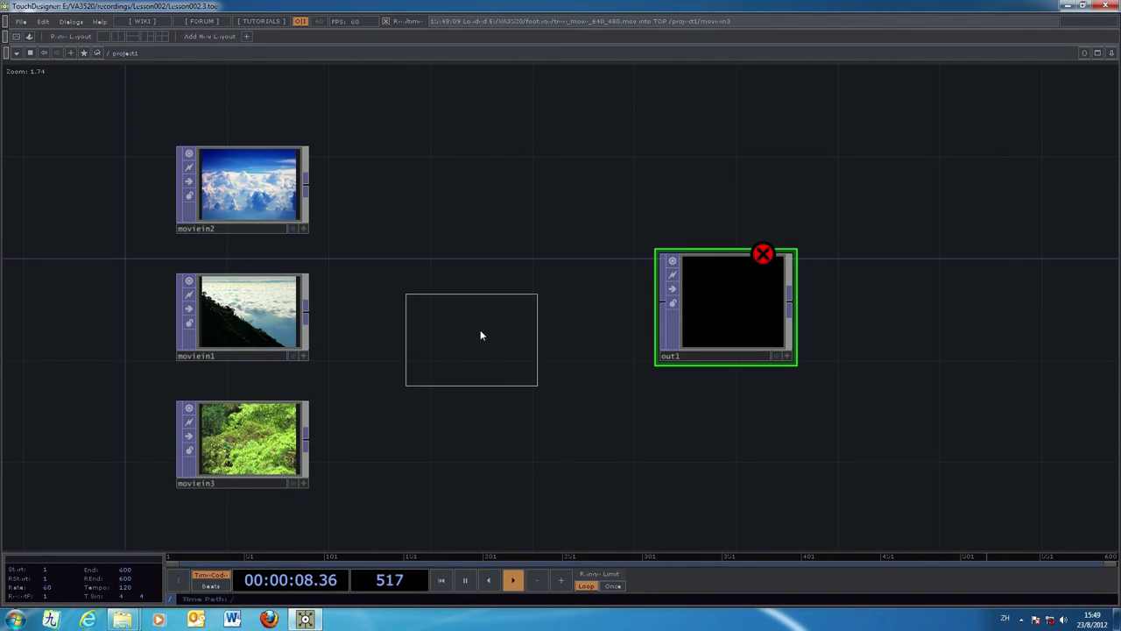
left_click(492, 310)
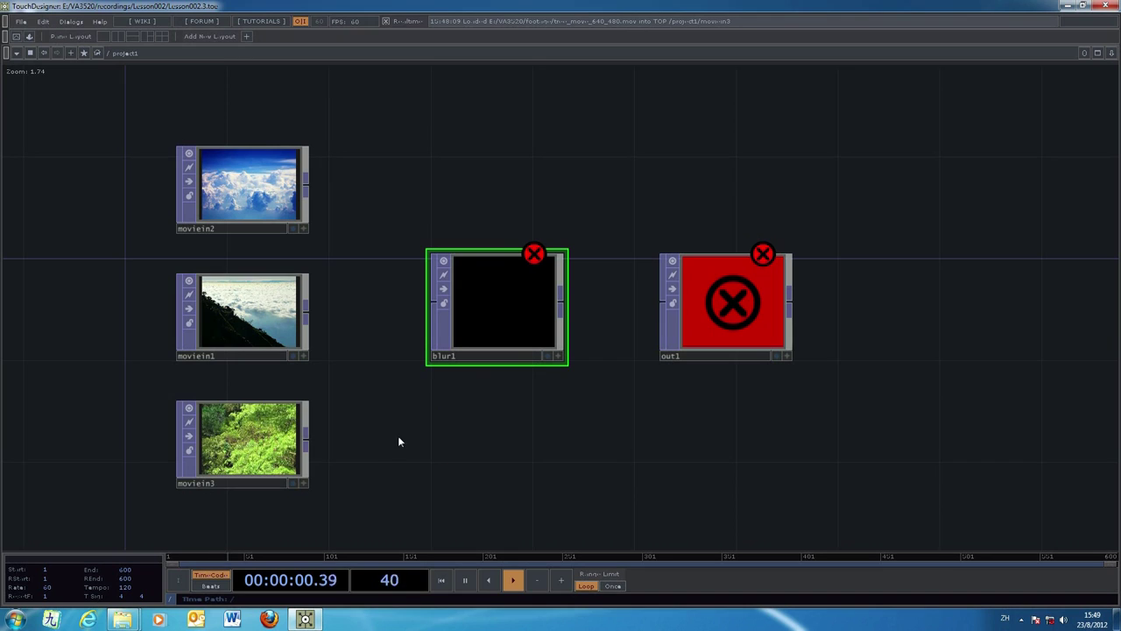
Wire moviein3 through blur1 into out1, and briefly preview out1's blurred output in the network background
left_click_drag(309, 436, 413, 305)
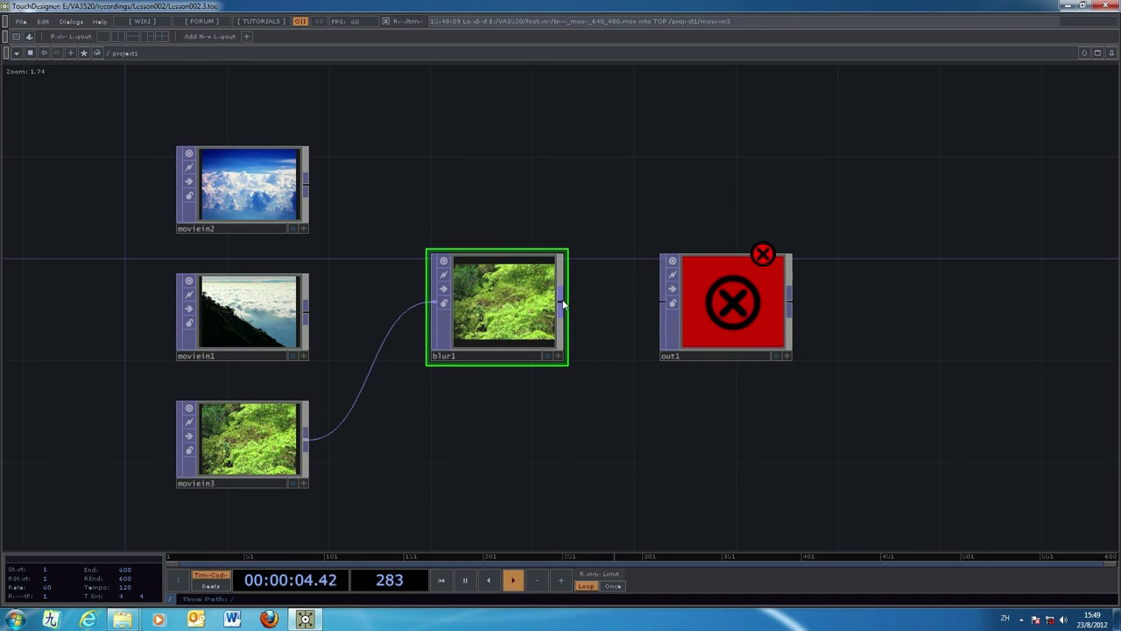
left_click_drag(562, 303, 658, 303)
left_click(777, 356)
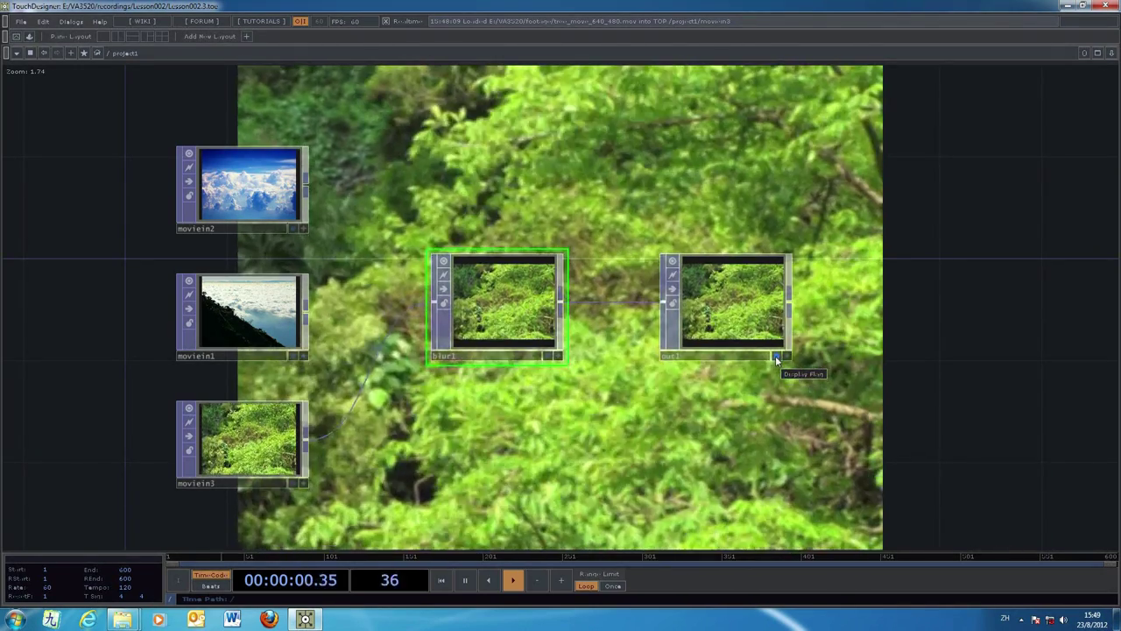
left_click(776, 356)
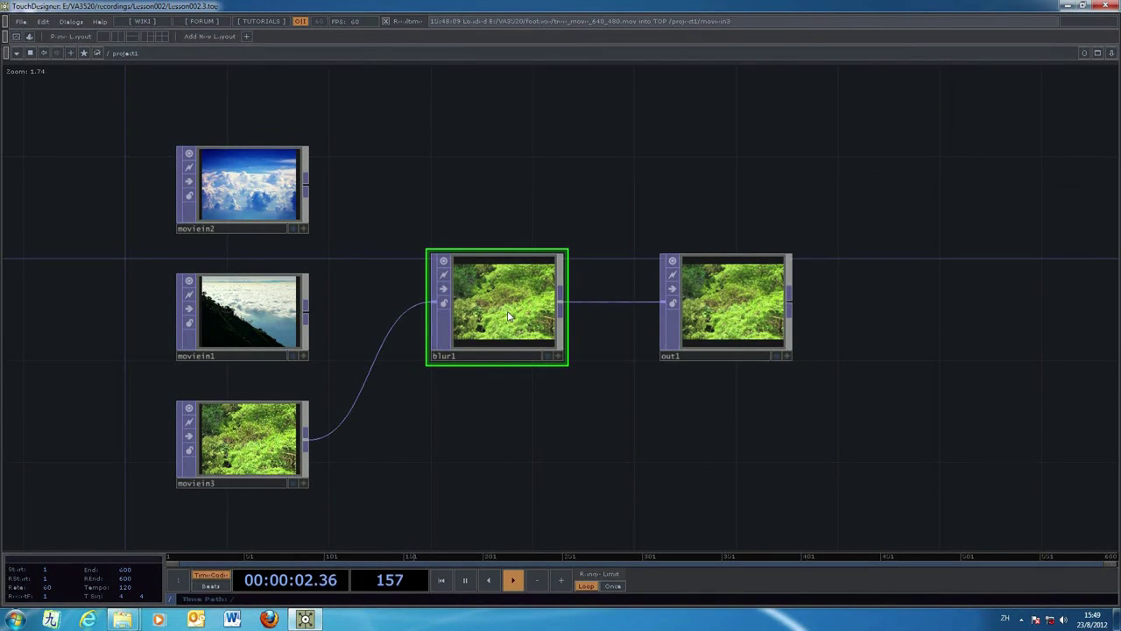
Set blur1's Pre-Shrink to 2 and Filter Size to 10, and display out1 in the network background
key("p")
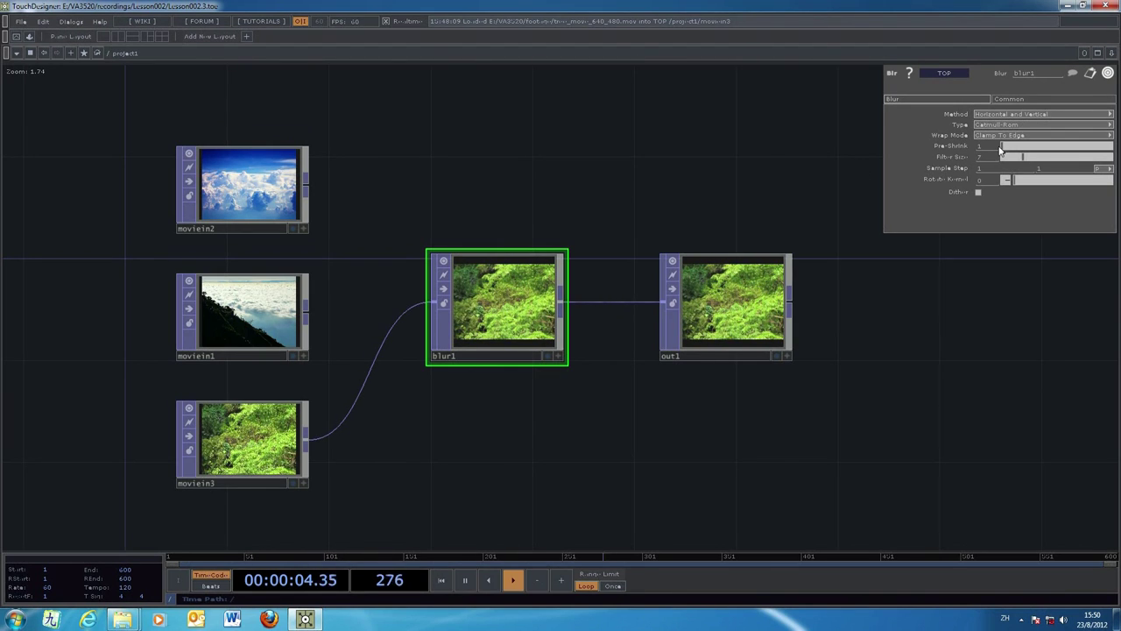
left_click_drag(1021, 158, 1033, 156)
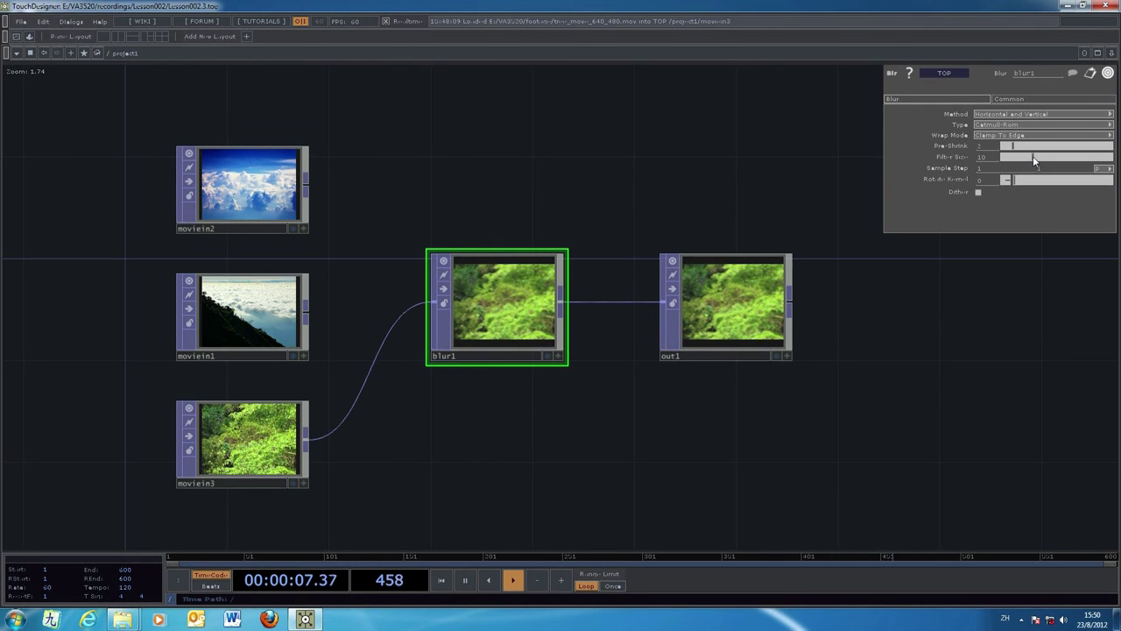
left_click(748, 319)
left_click(775, 355)
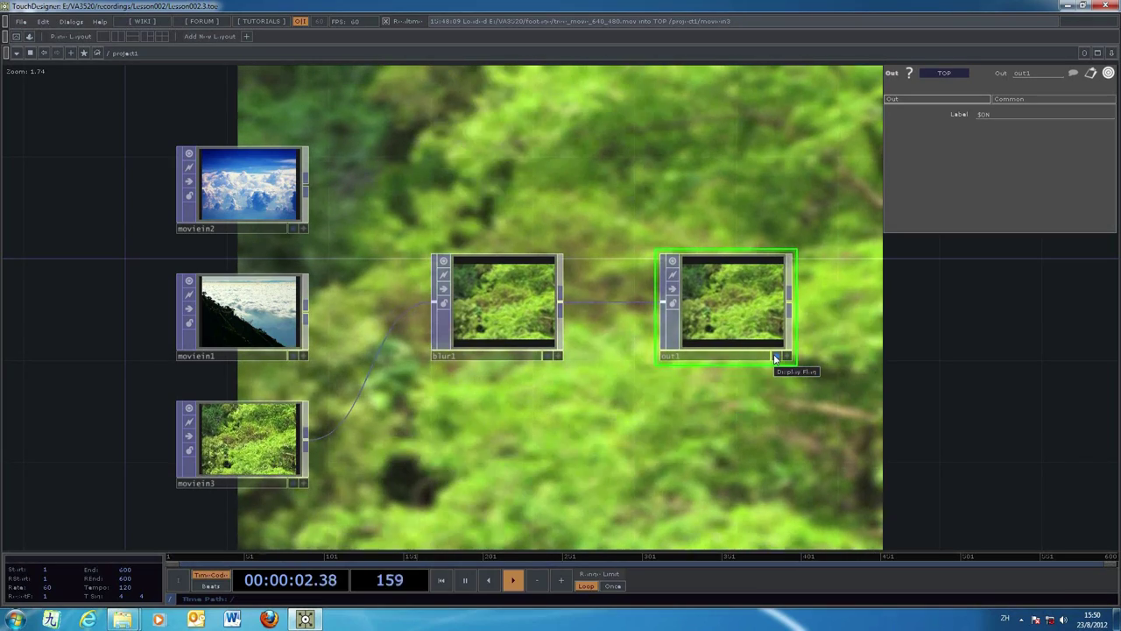
Hide the node parameters and out1's background display, and delete the blur1 node
left_click(524, 312)
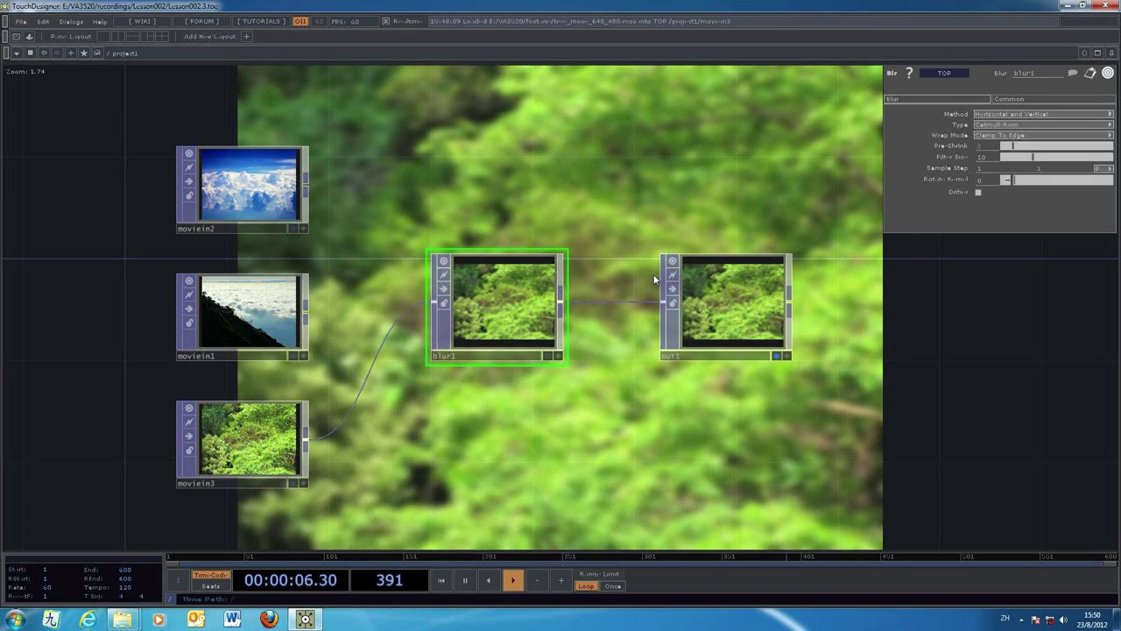
key("p")
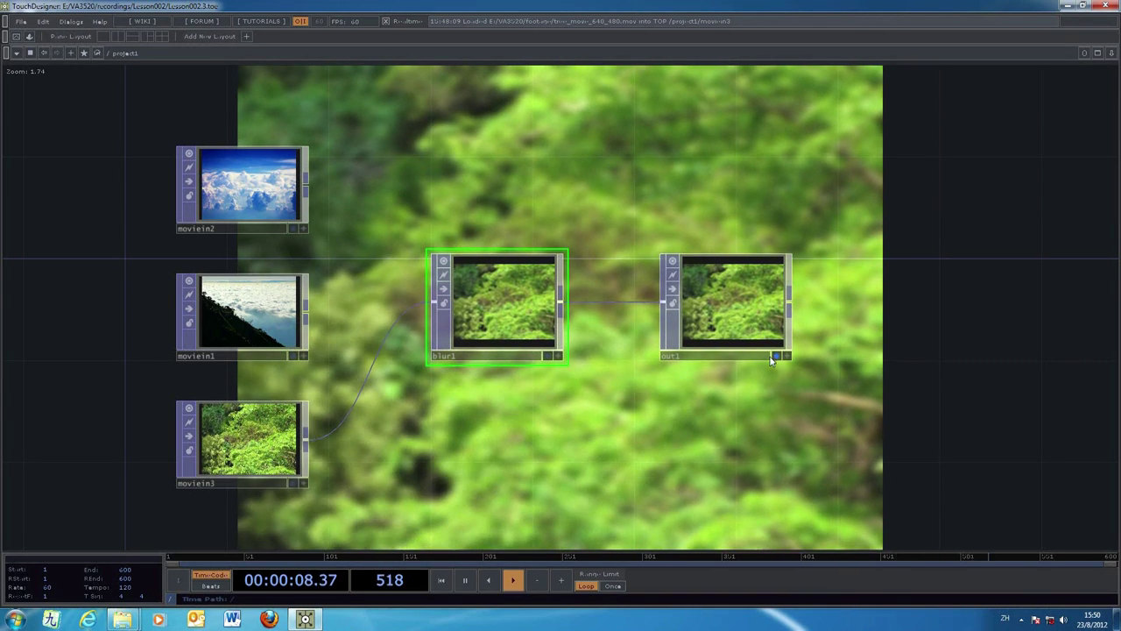
left_click(774, 356)
right_click(509, 309)
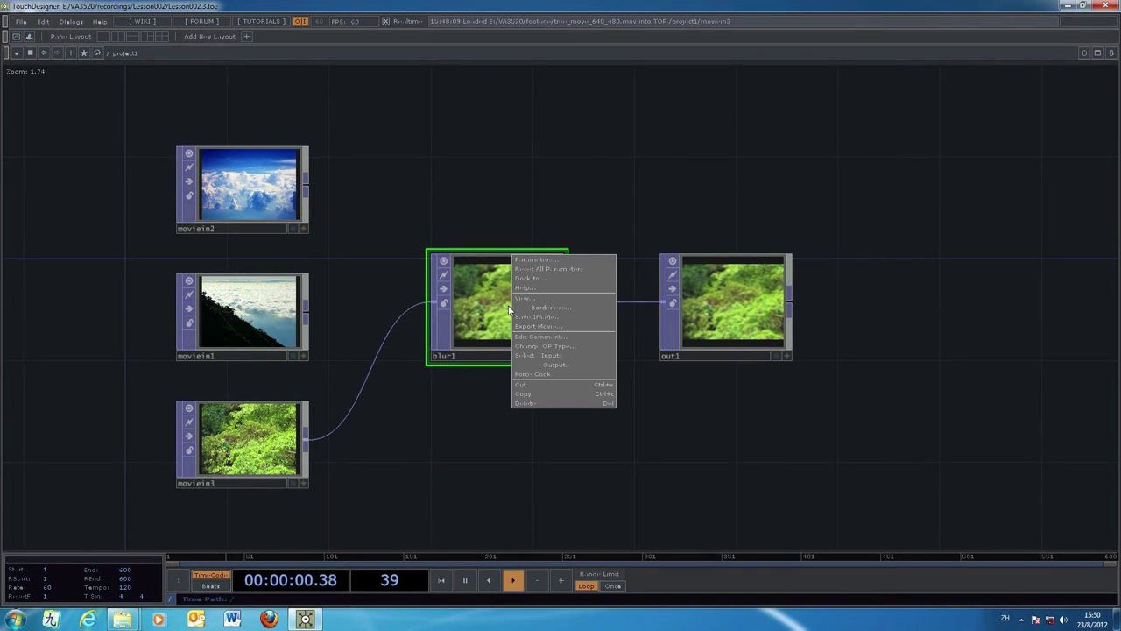
left_click(562, 405)
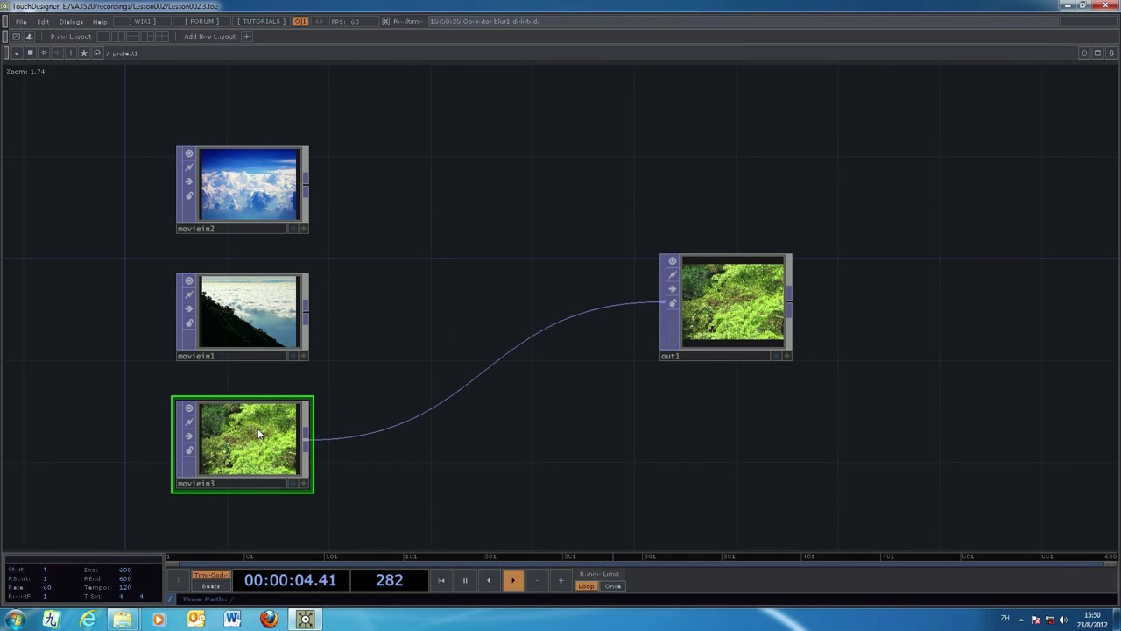
Insert a Monochrome TOP into the wire between moviein3 and out1
left_click_drag(450, 462, 427, 413)
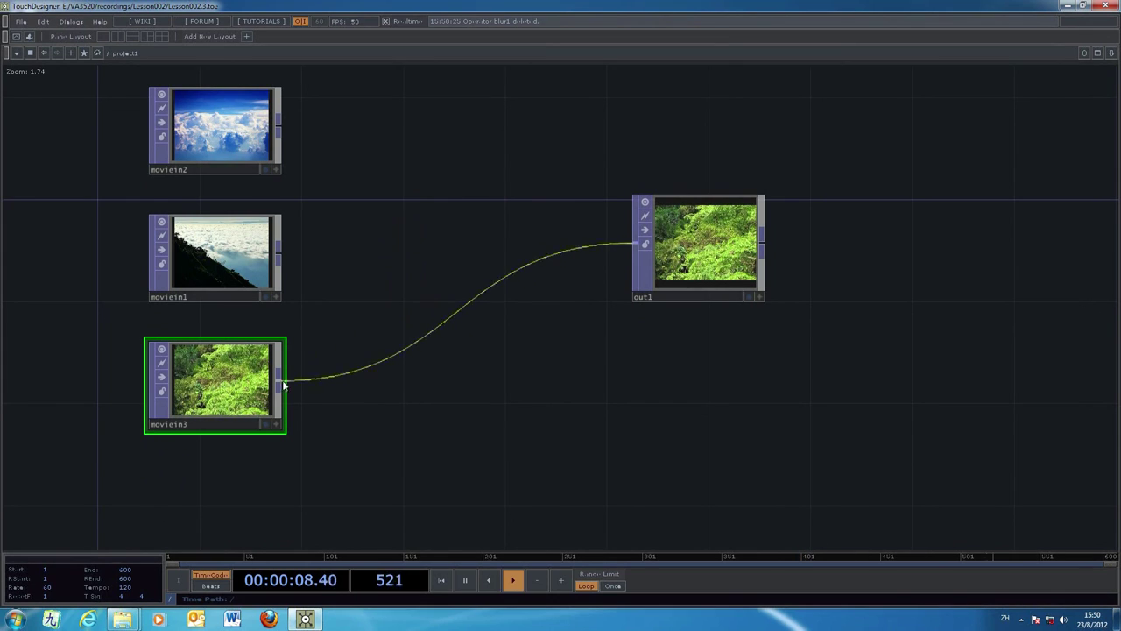
right_click(465, 310)
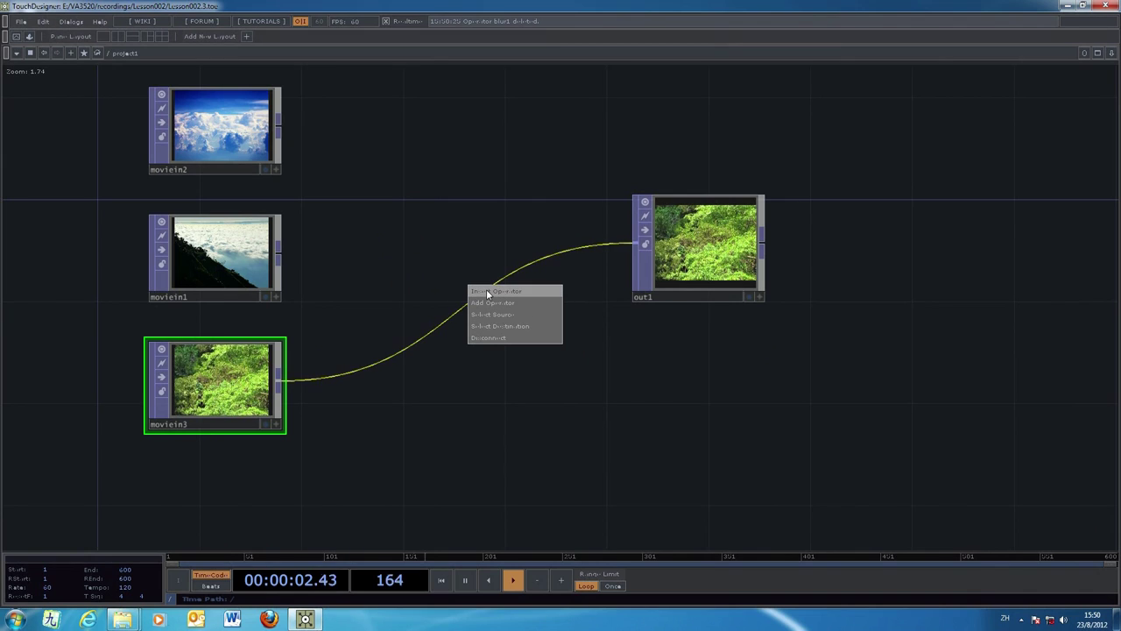
left_click(488, 291)
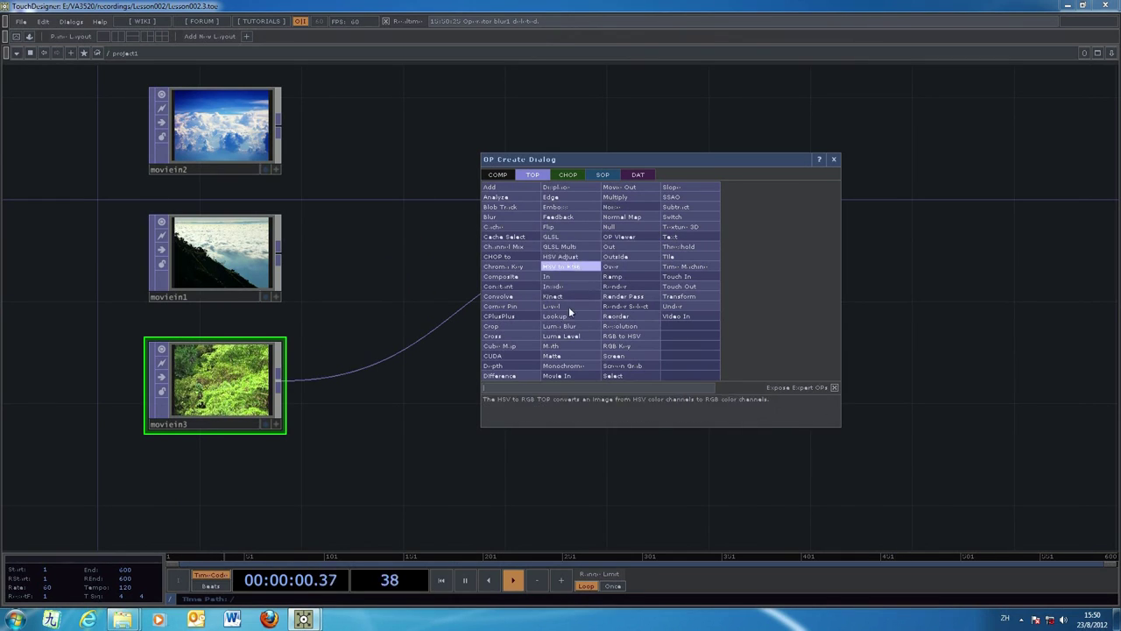
left_click(565, 368)
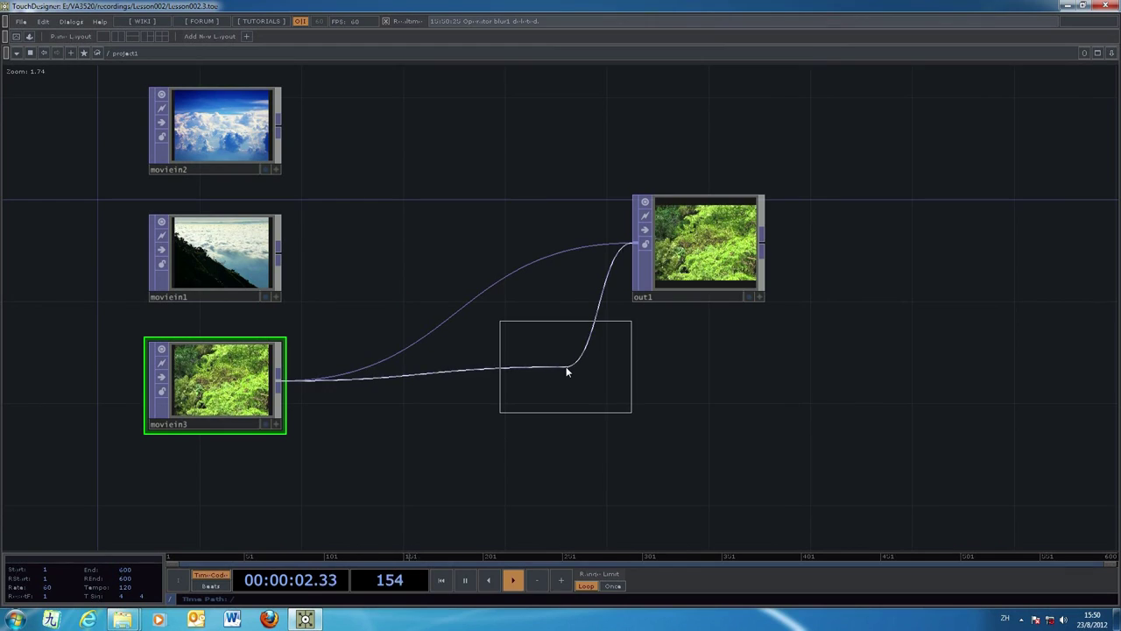
left_click(480, 329)
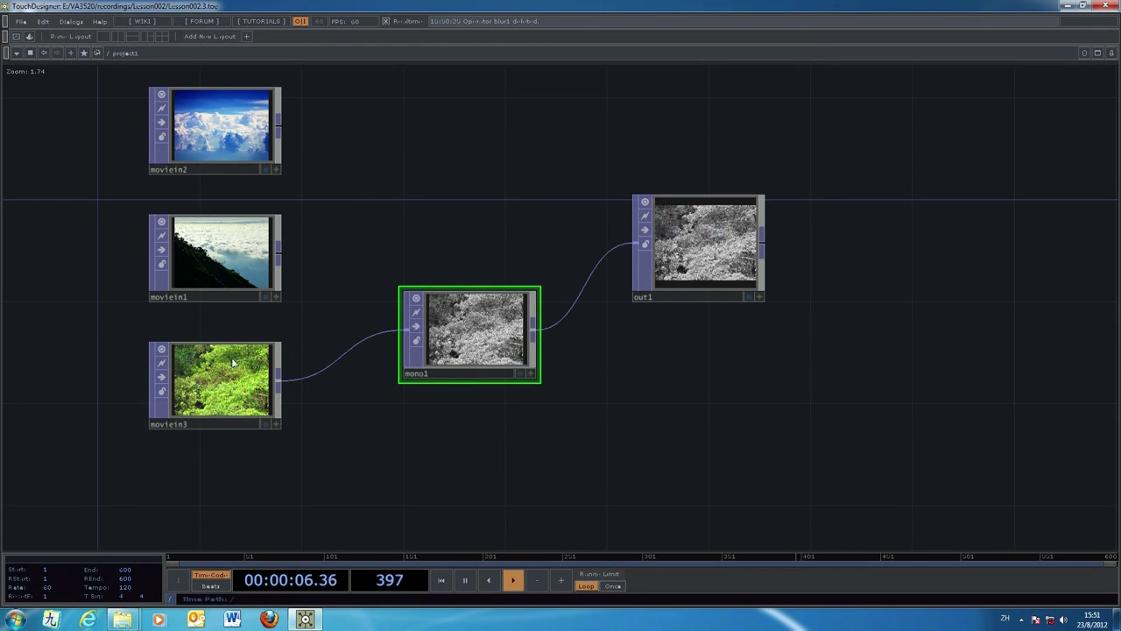
Preview out1's monochrome output briefly in the network background, and delete the mono1 node
left_click(749, 296)
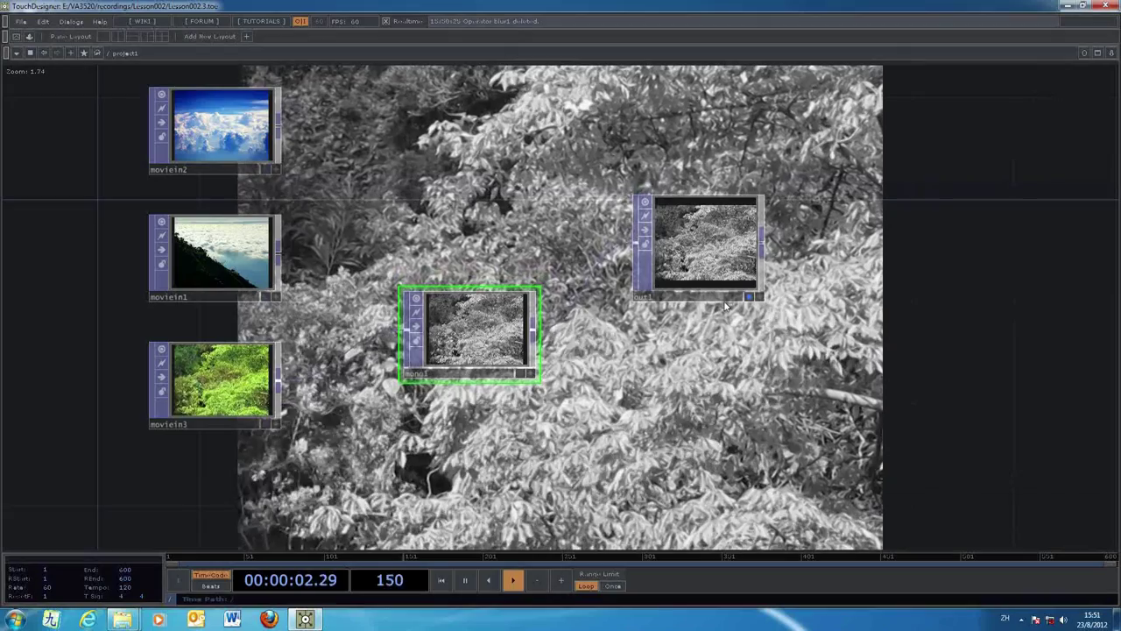
left_click(749, 297)
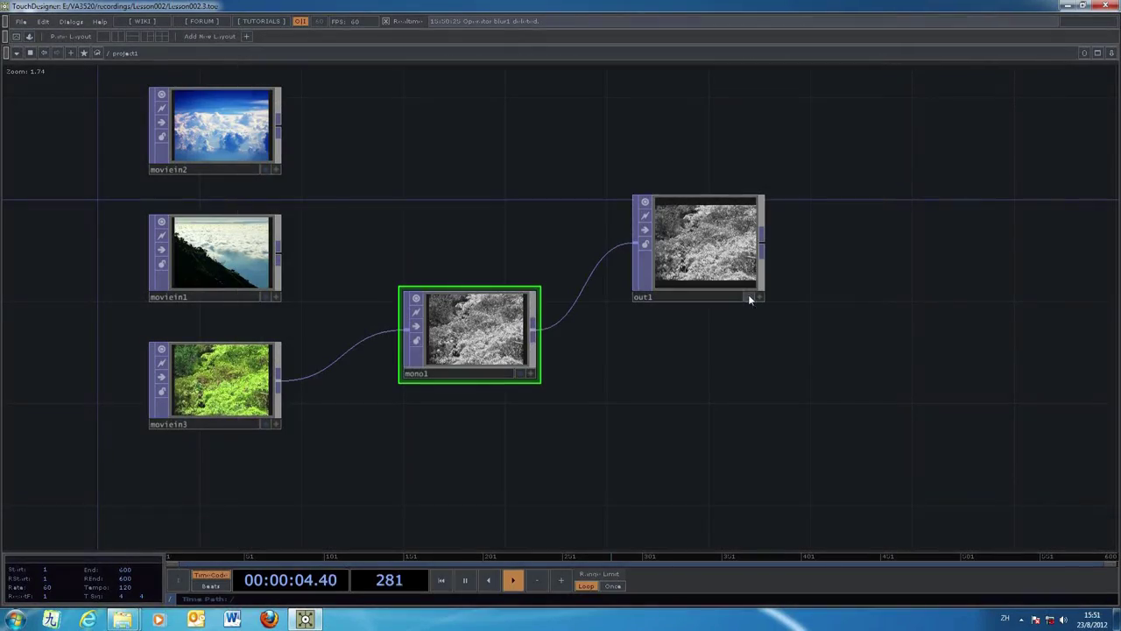
right_click(479, 284)
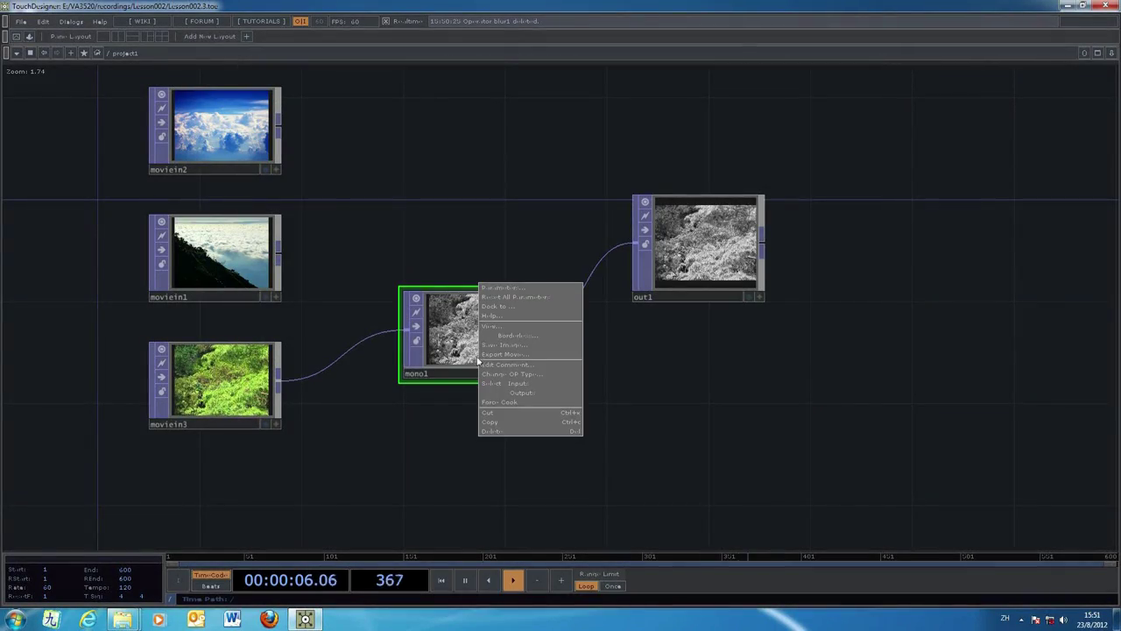
left_click(500, 434)
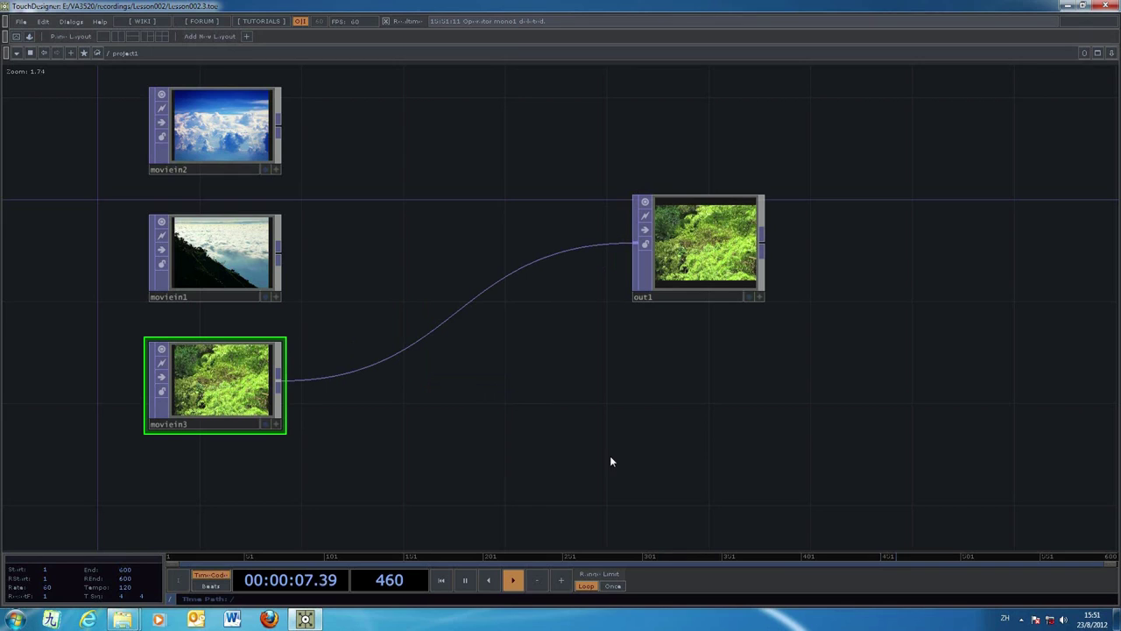
Insert an Edge TOP into the wire between moviein3 and out1, and display out1 in the network background
right_click(459, 315)
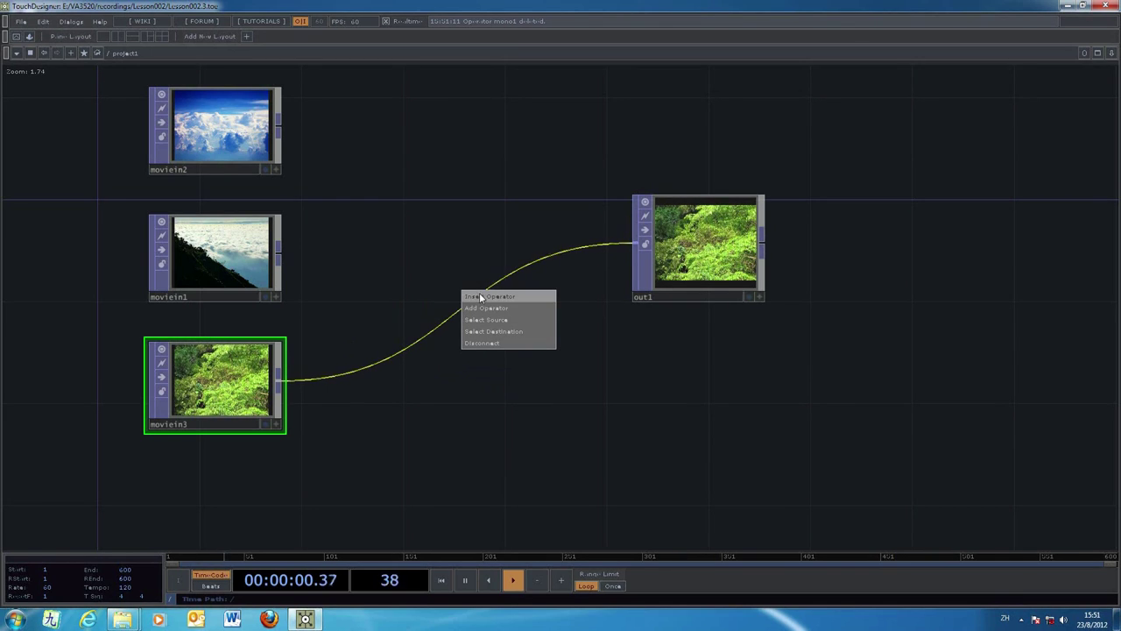
left_click(480, 296)
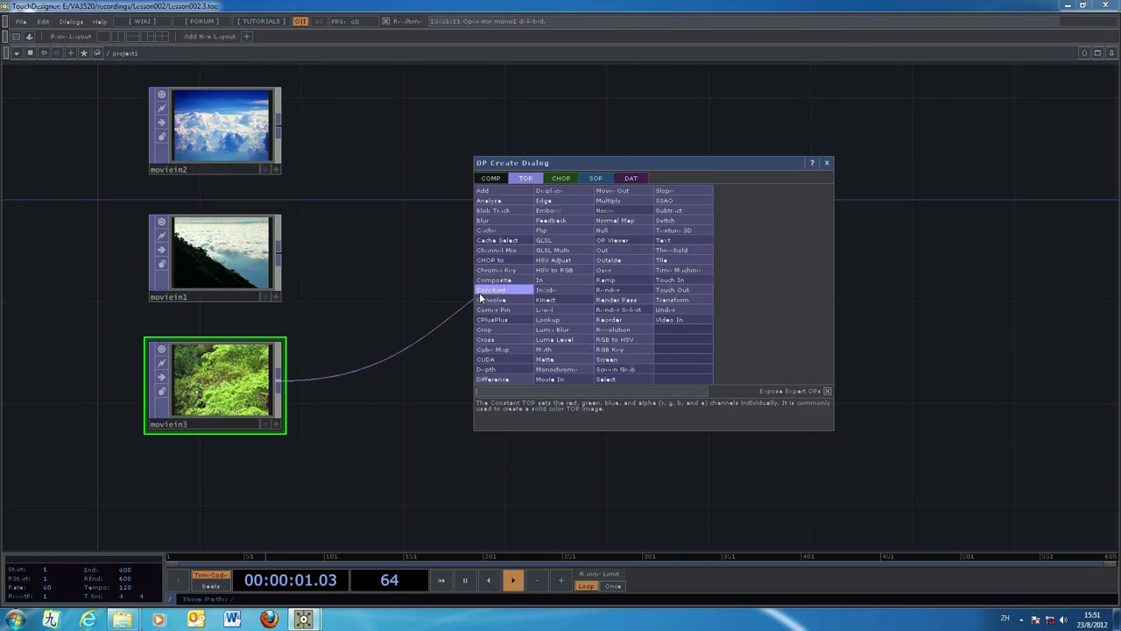
left_click(555, 207)
left_click(462, 309)
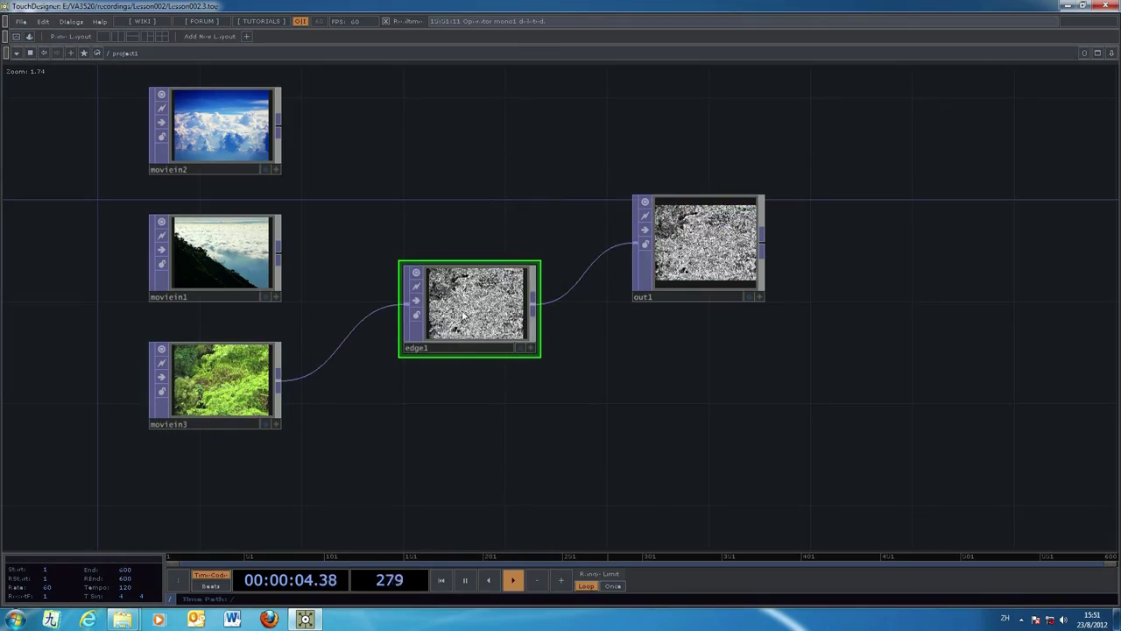
left_click(753, 297)
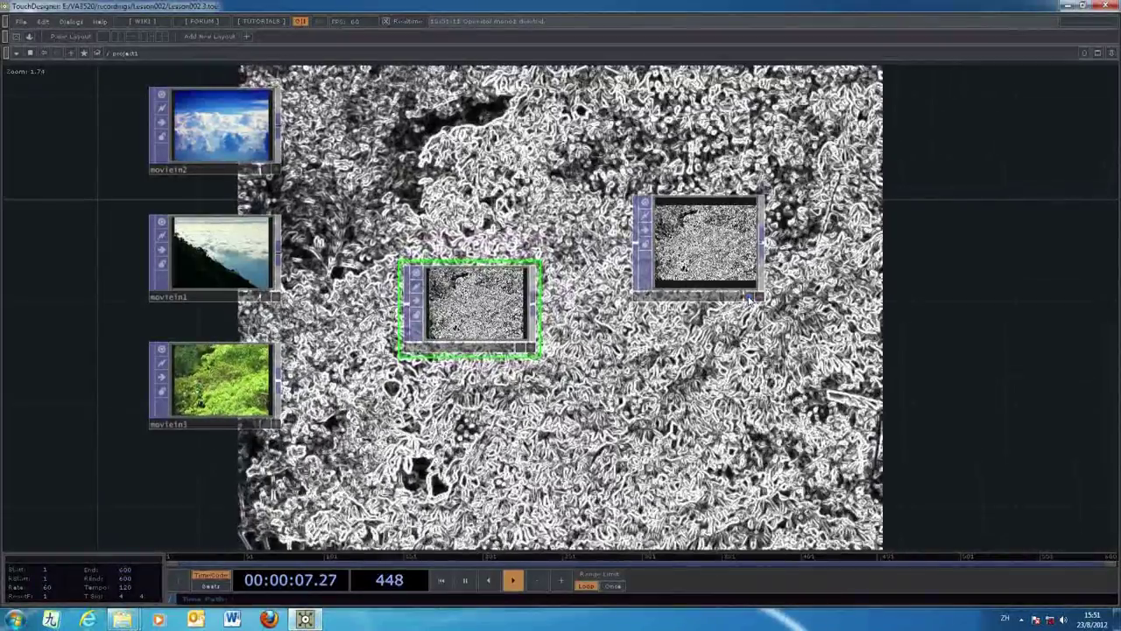
Hide out1's background display and delete the edge1 node between moviein3 and out1
left_click(415, 272)
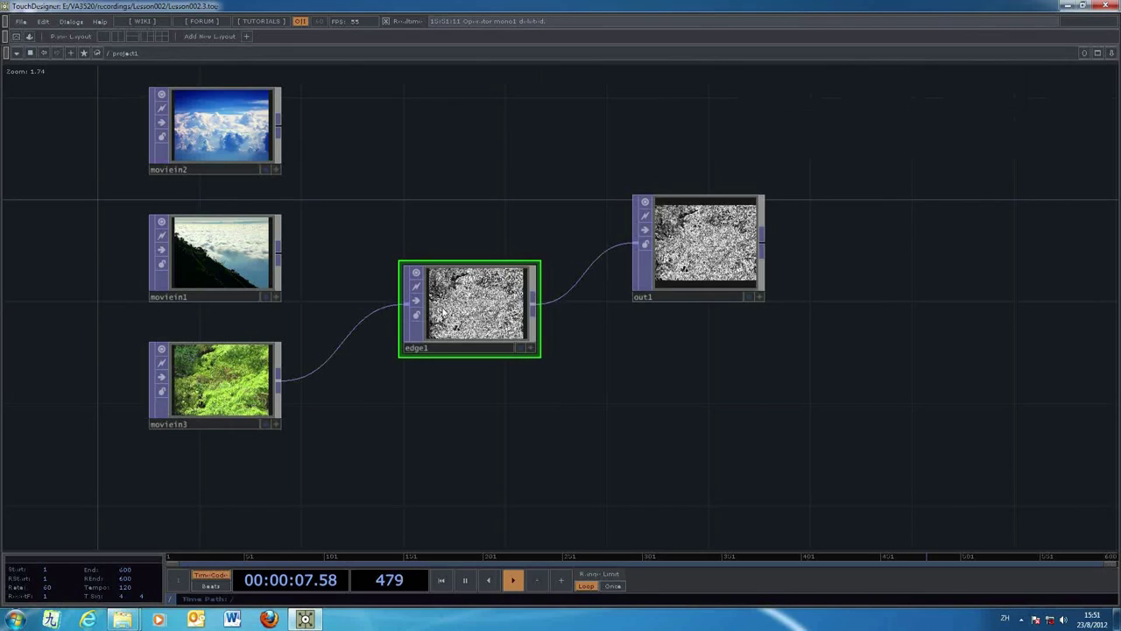
right_click(471, 299)
left_click(500, 392)
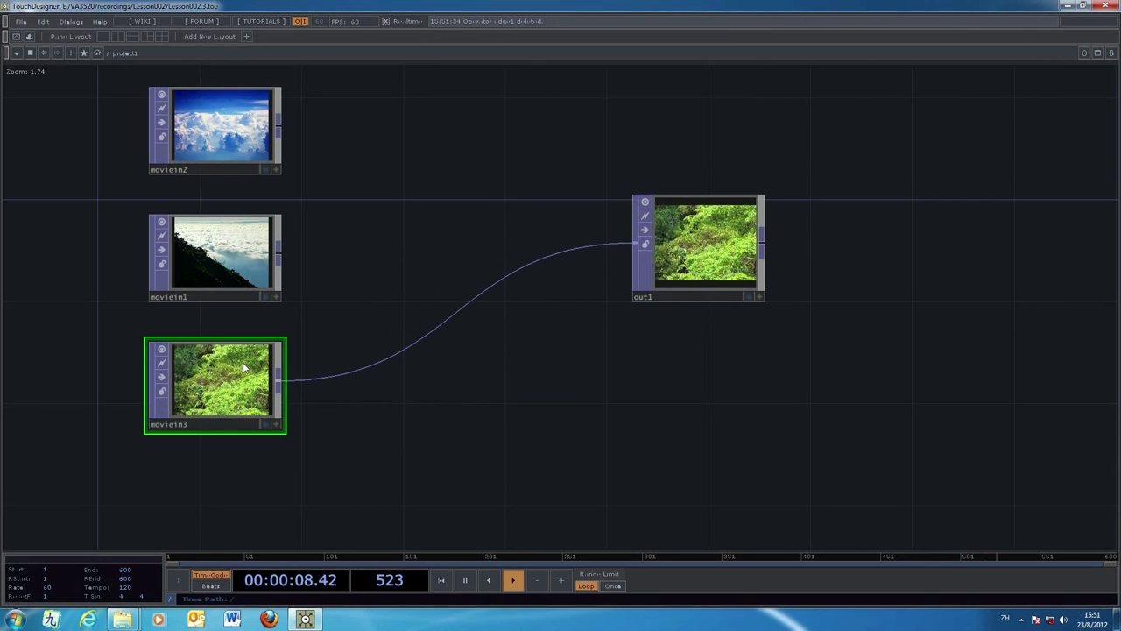
left_click(210, 254)
left_click(204, 145)
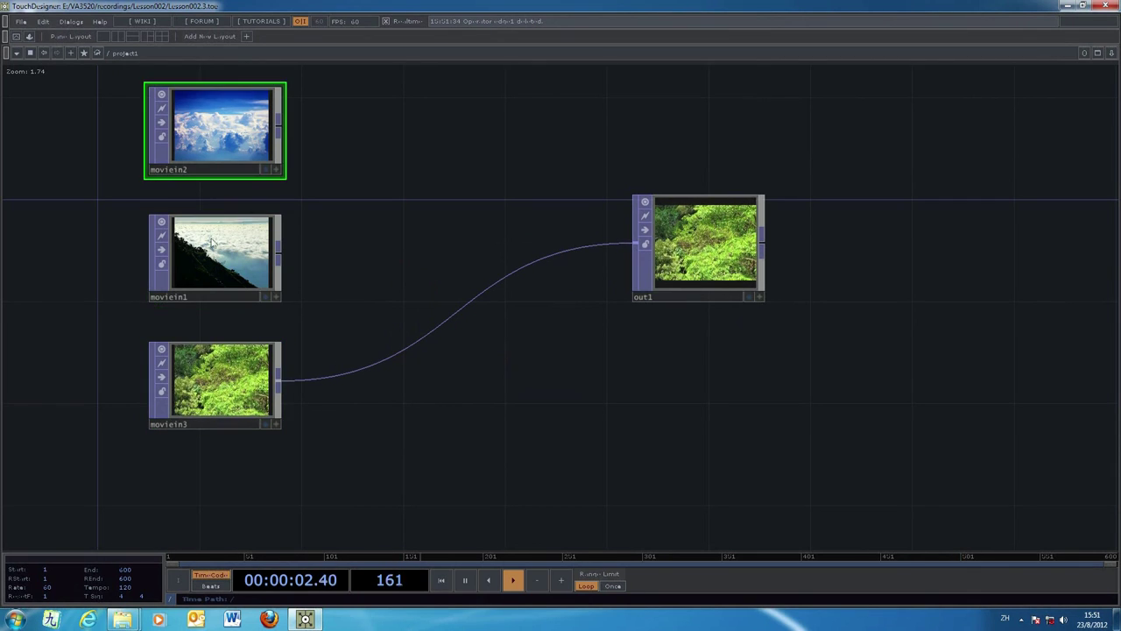
left_click(210, 254)
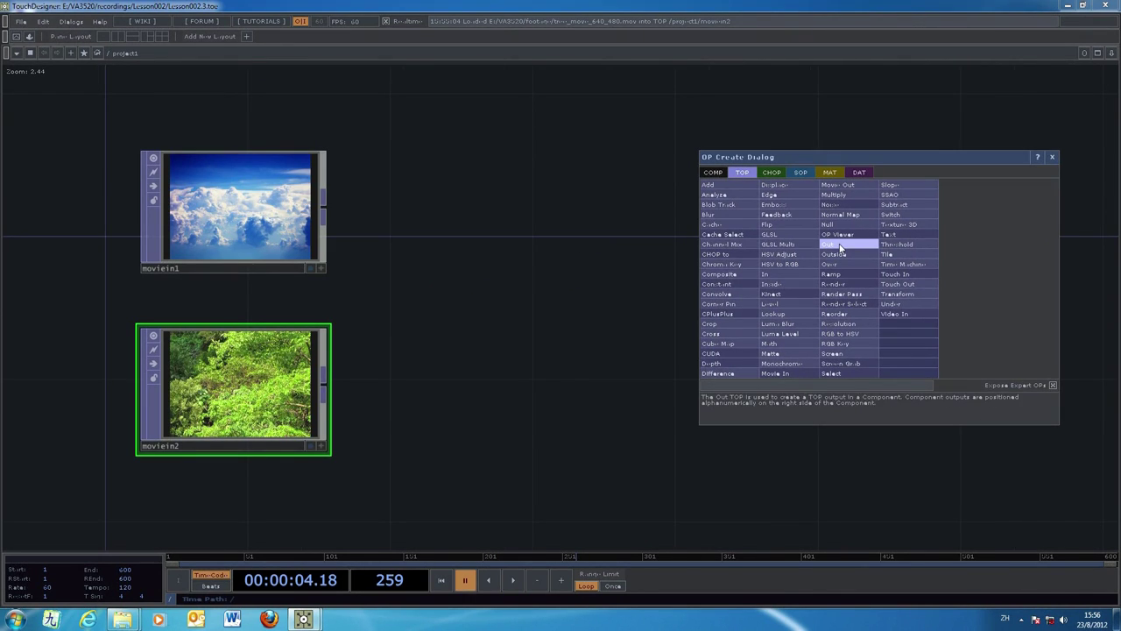
Place an Out TOP in the empty area to the right of moviein1 and moviein2
left_click(839, 247)
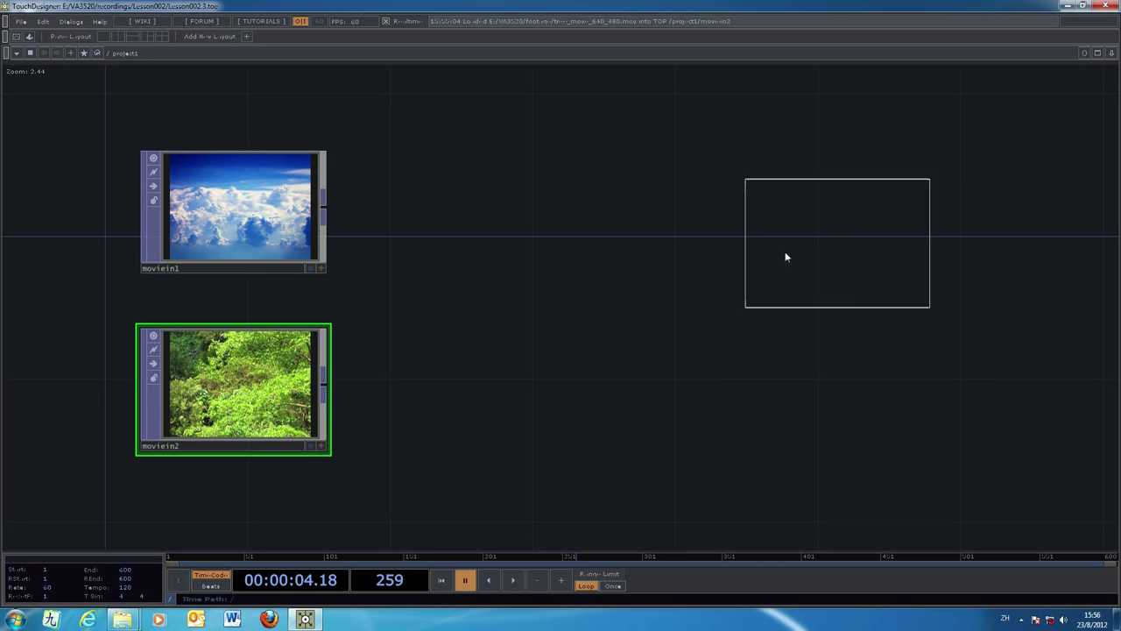
left_click(808, 312)
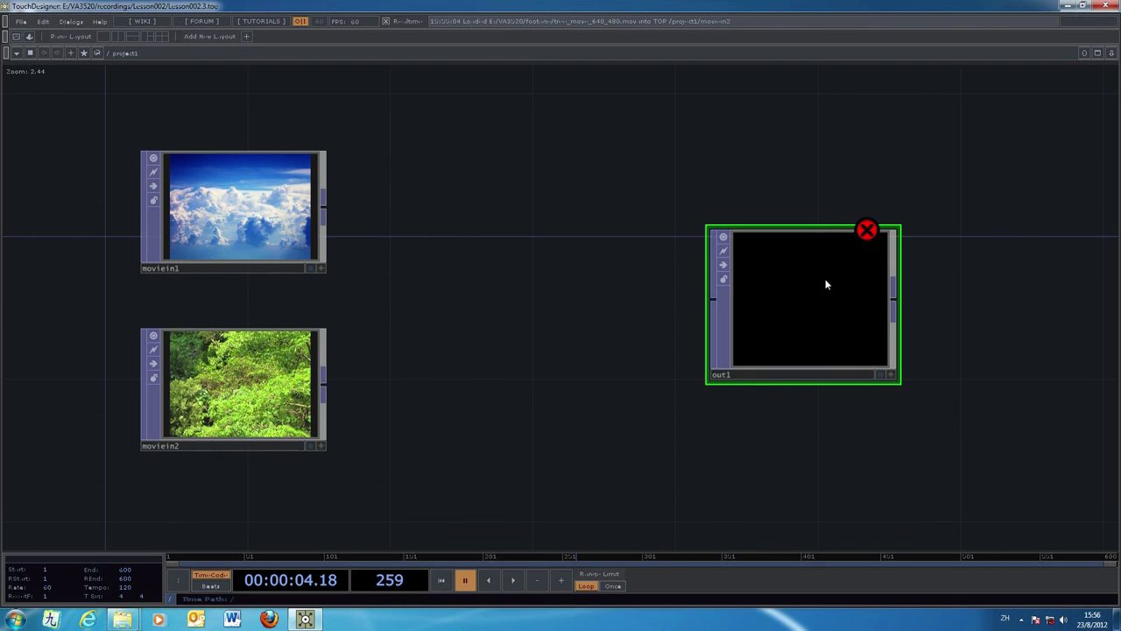
Place an Add TOP between the two movie nodes and out1
key("Tab")
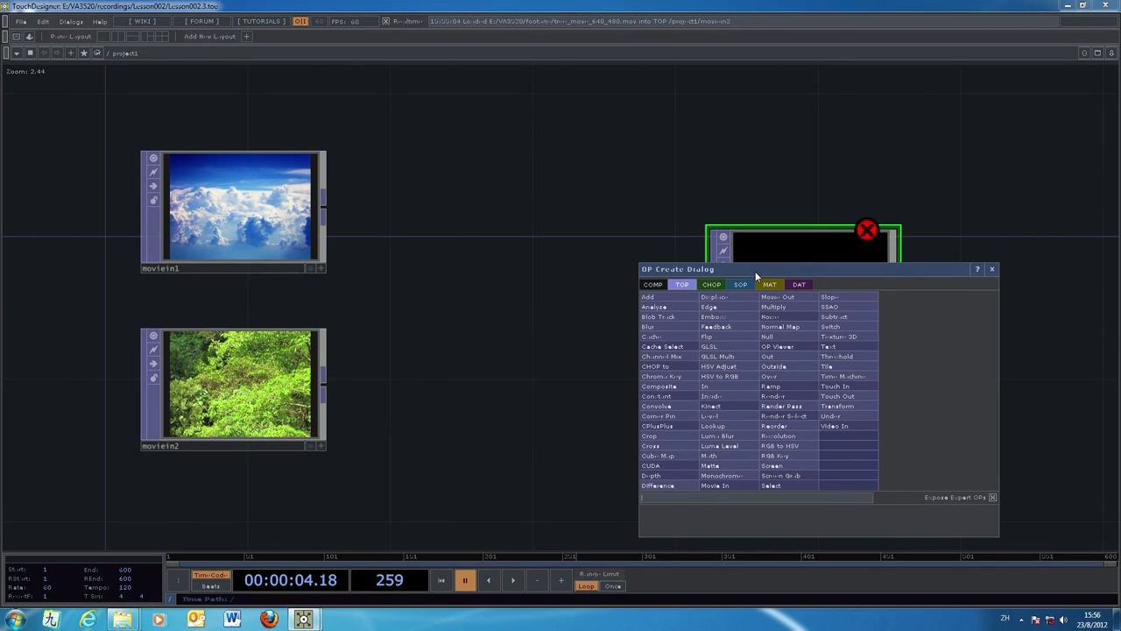
left_click_drag(759, 268, 616, 197)
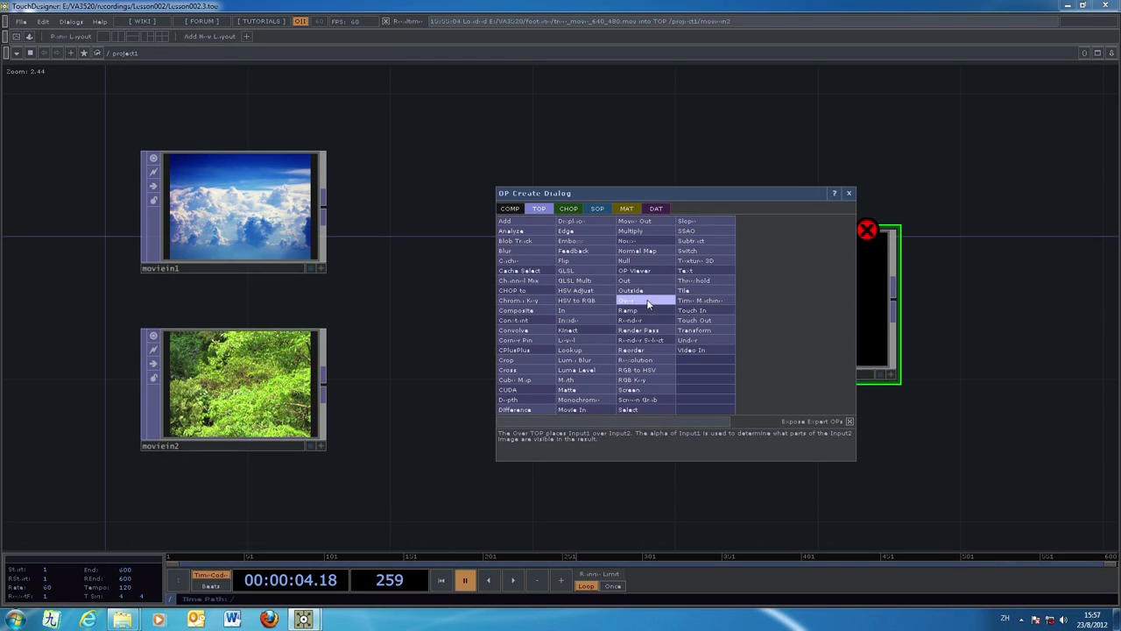
left_click(530, 220)
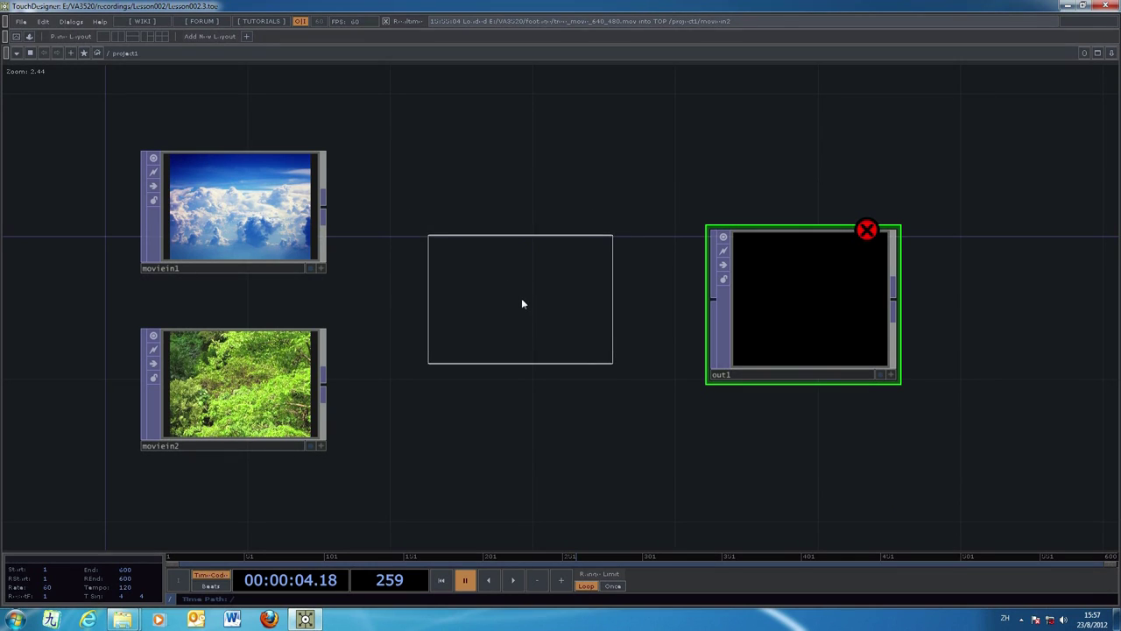
left_click(521, 304)
Wire moviein1 and moviein2 into the two inputs of add1, and connect add1 to out1
left_click_drag(317, 205, 377, 201)
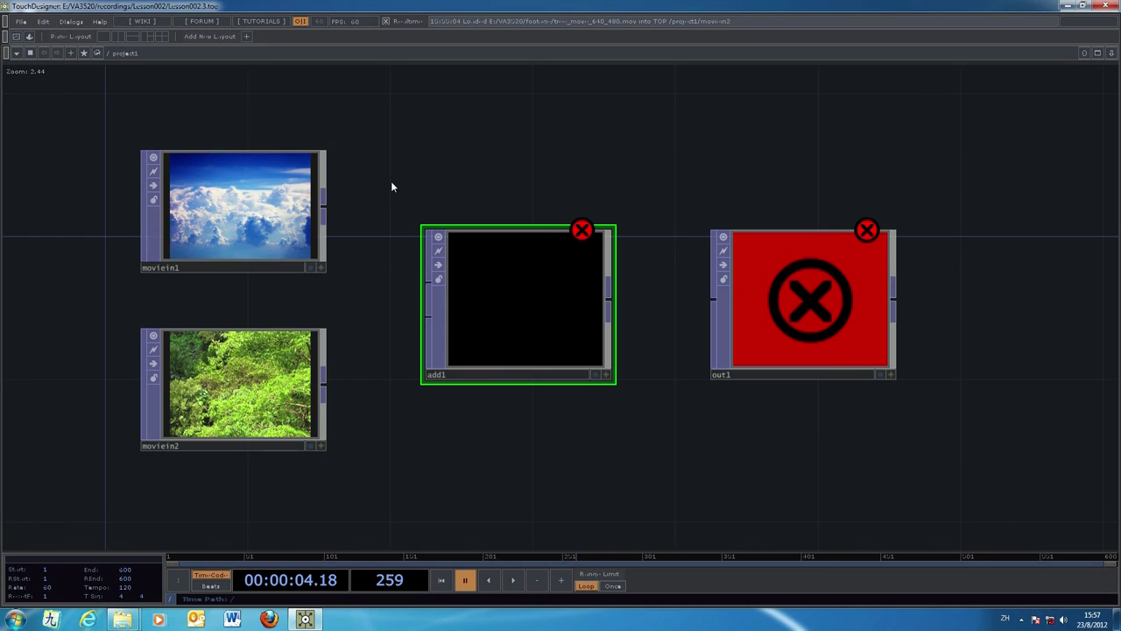
left_click(324, 208)
left_click(427, 282)
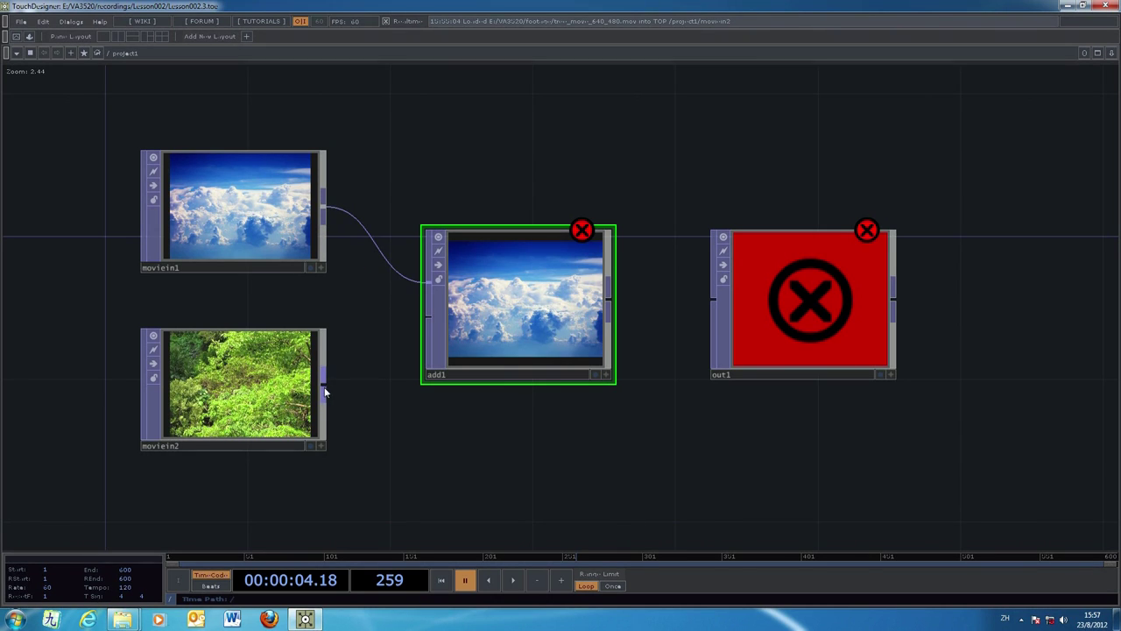
left_click(427, 317)
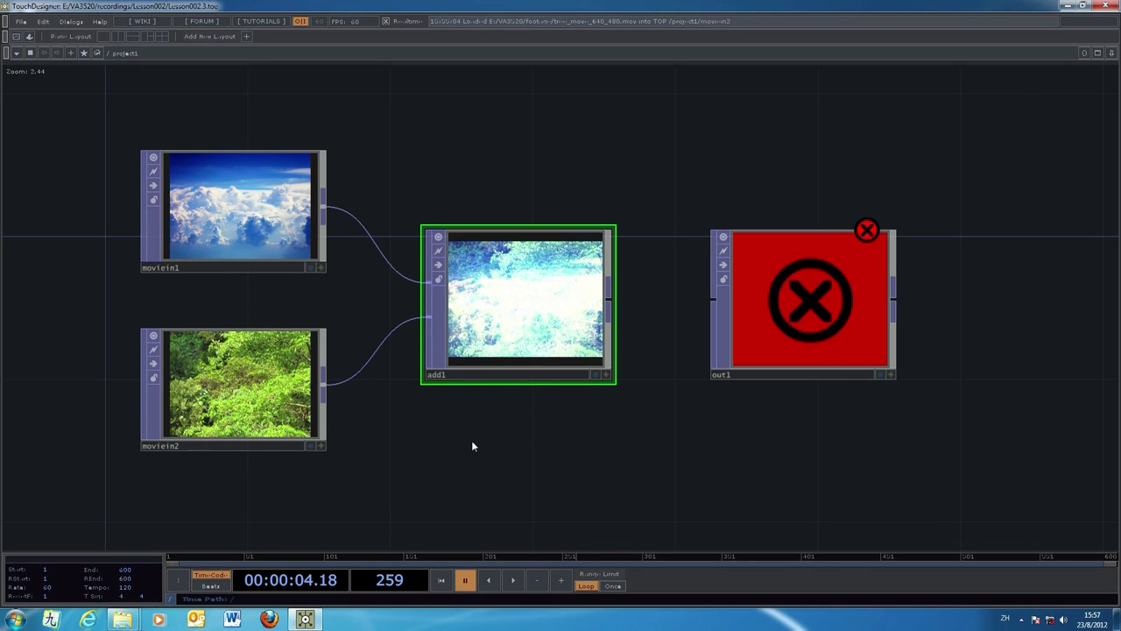
left_click(607, 298)
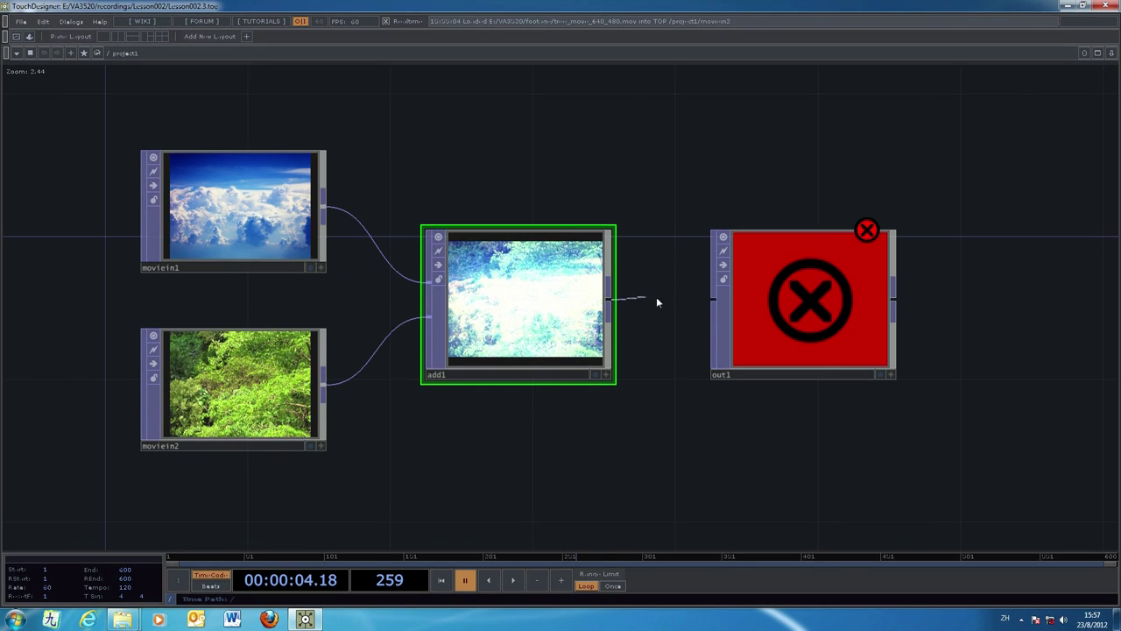
left_click(714, 299)
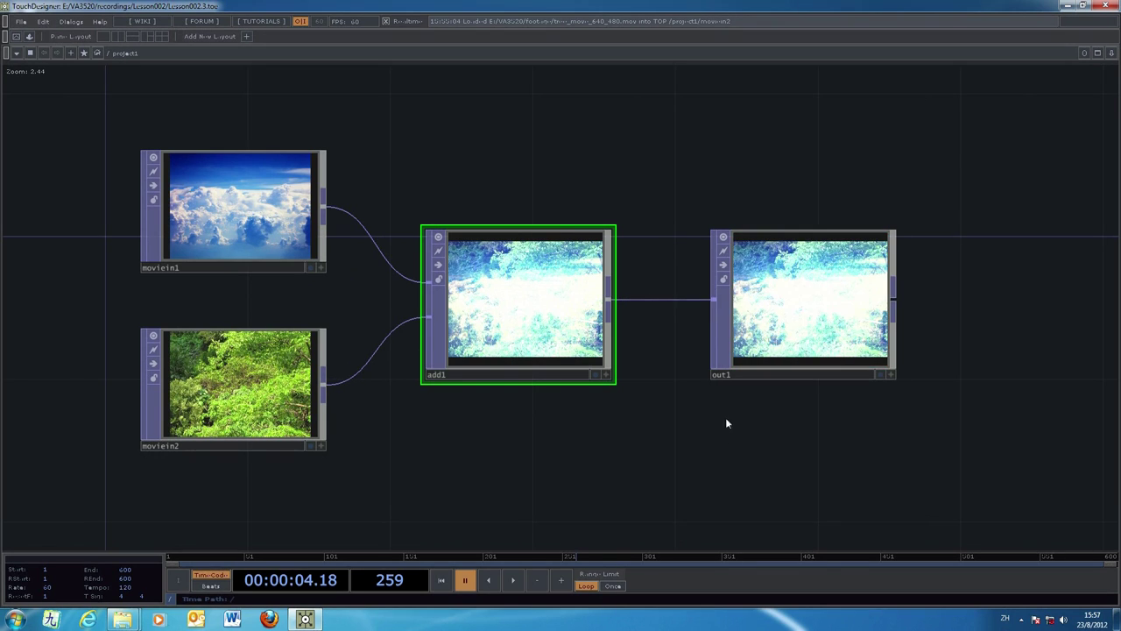
Preview out1's added image briefly in the network background
left_click(881, 374)
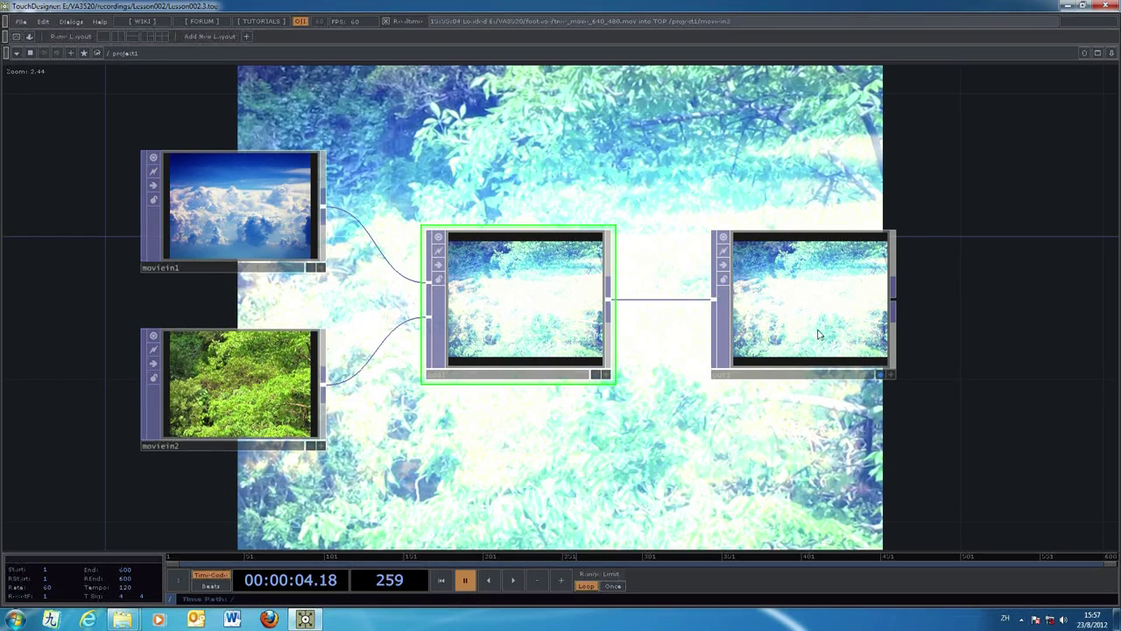
left_click(879, 374)
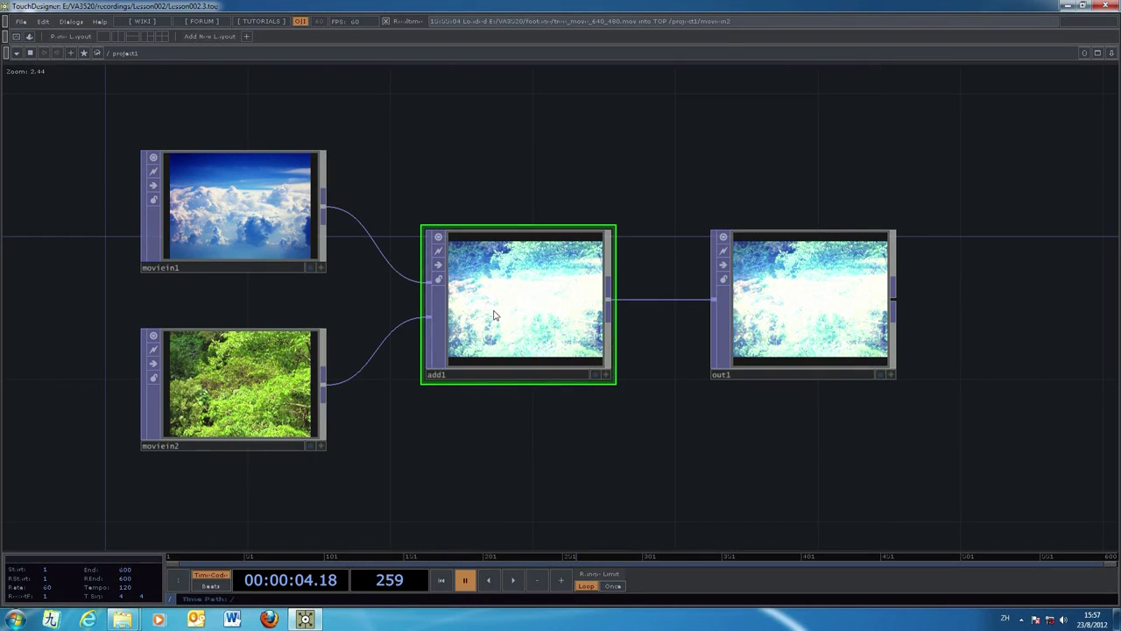
Delete the add1 node and disconnect the leftover wire between moviein1 and out1
right_click(493, 317)
left_click(529, 409)
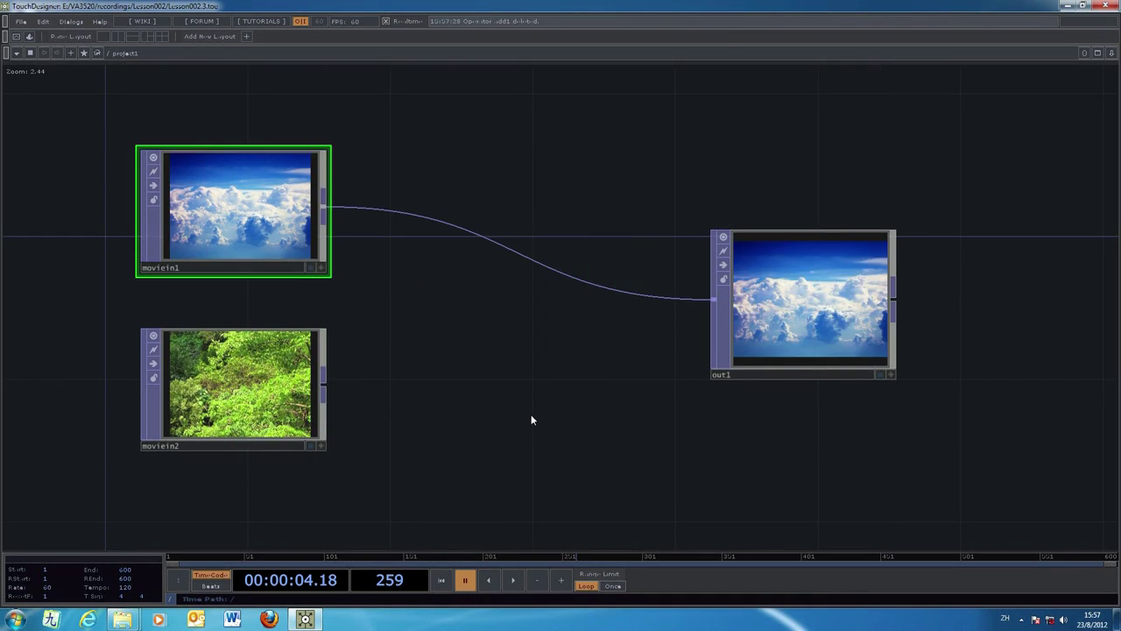
right_click(607, 287)
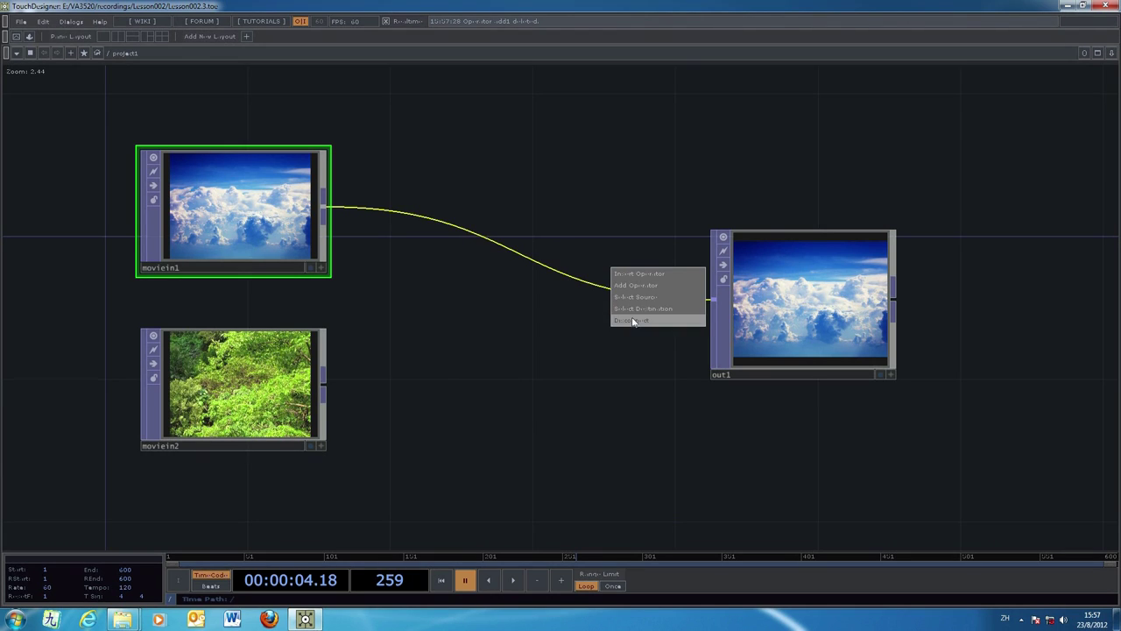
left_click(632, 320)
Place a Difference TOP between the two movie nodes and out1
key("Tab")
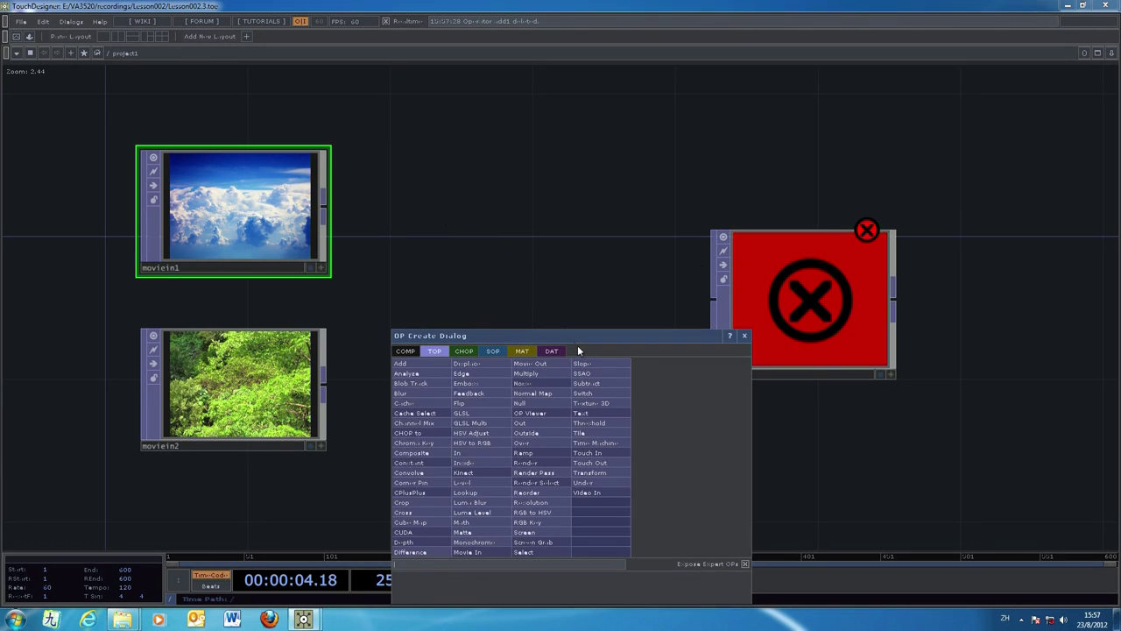
left_click(415, 553)
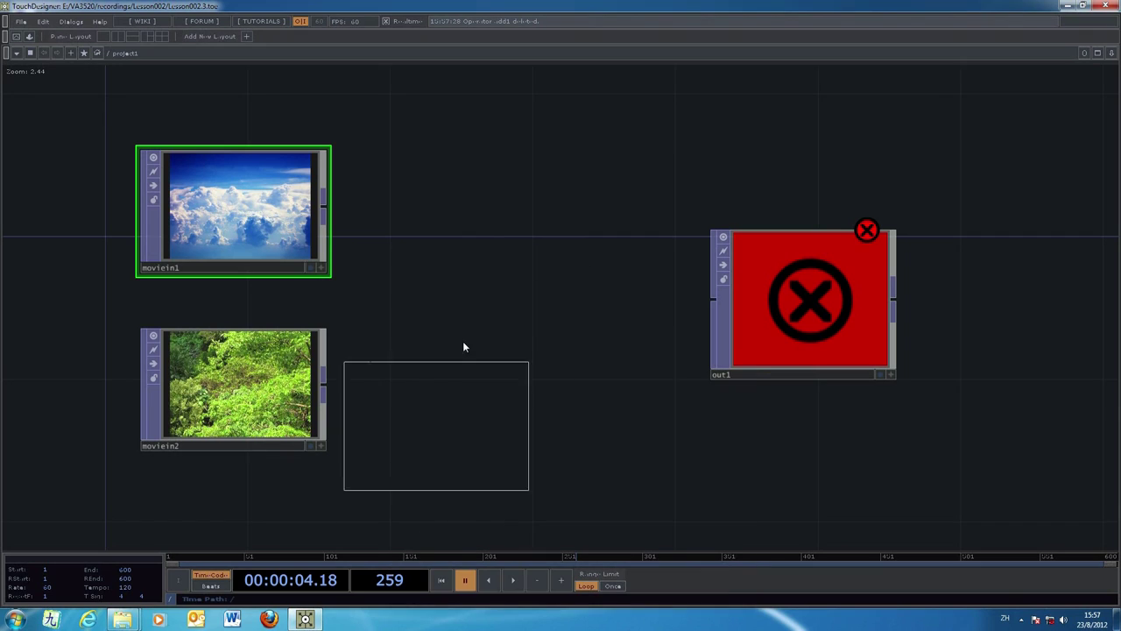
left_click(501, 317)
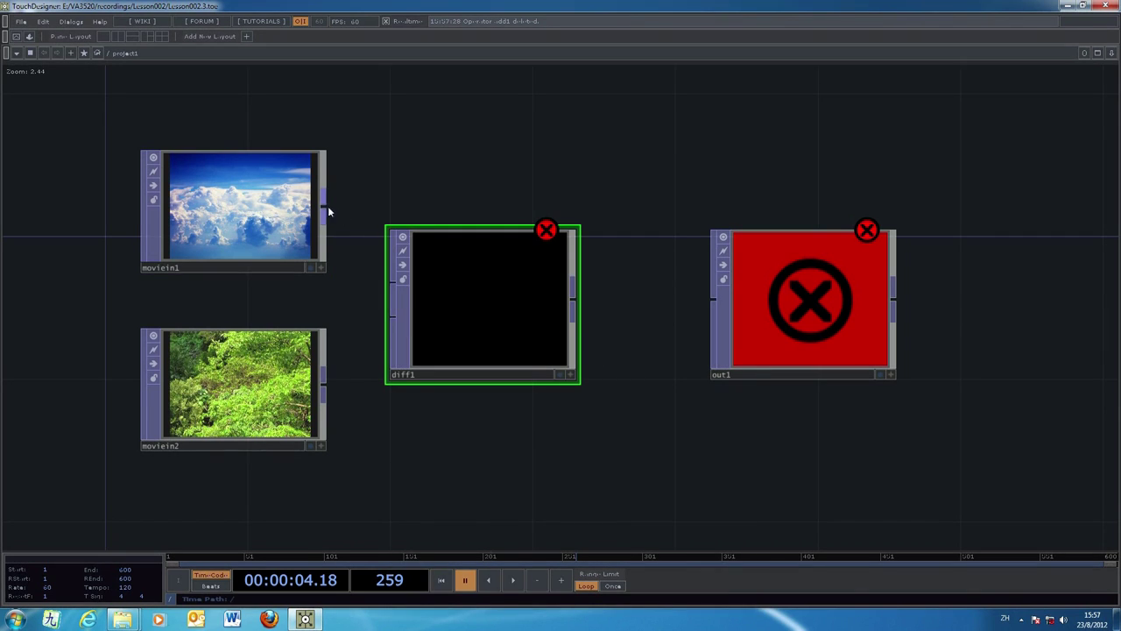
Wire moviein1 and moviein2 through diff1 into out1, and shift diff1 slightly closer to out1
left_click_drag(324, 211, 392, 280)
left_click_drag(326, 386, 393, 316)
left_click_drag(573, 300, 714, 300)
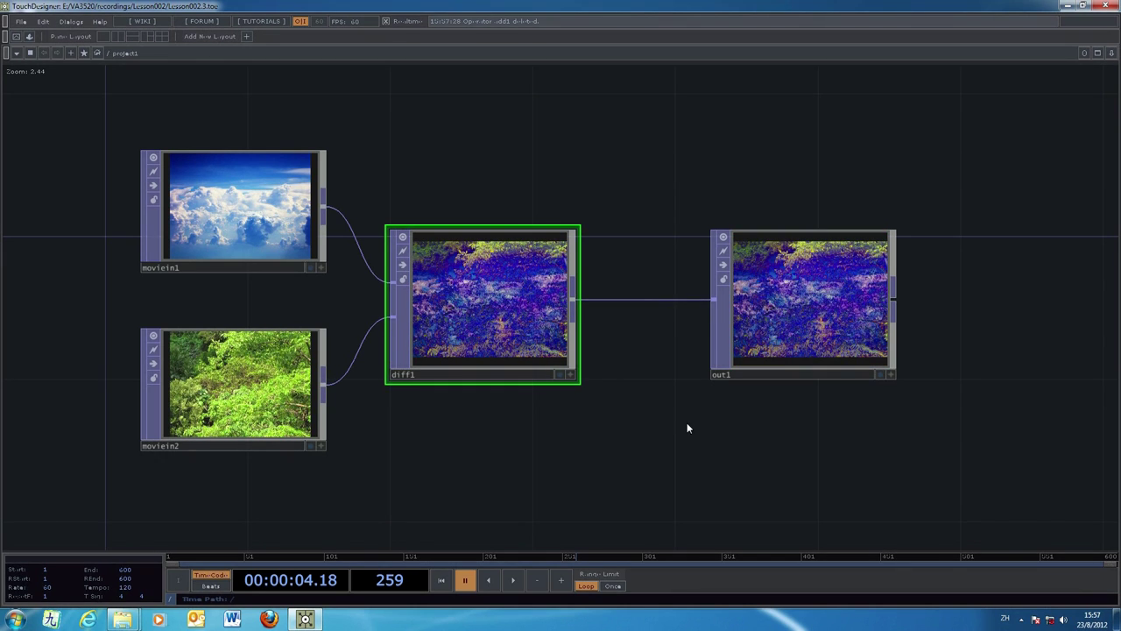
left_click_drag(490, 315, 526, 316)
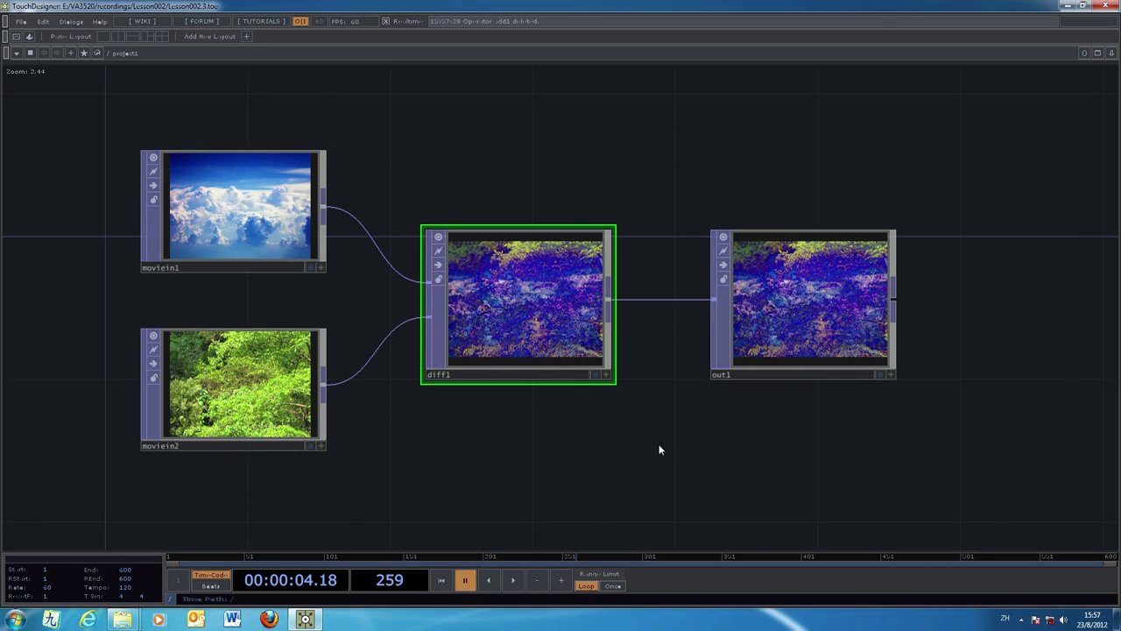
Delete the diff1 node and disconnect the wire it leaves between moviein1 and out1
right_click(522, 296)
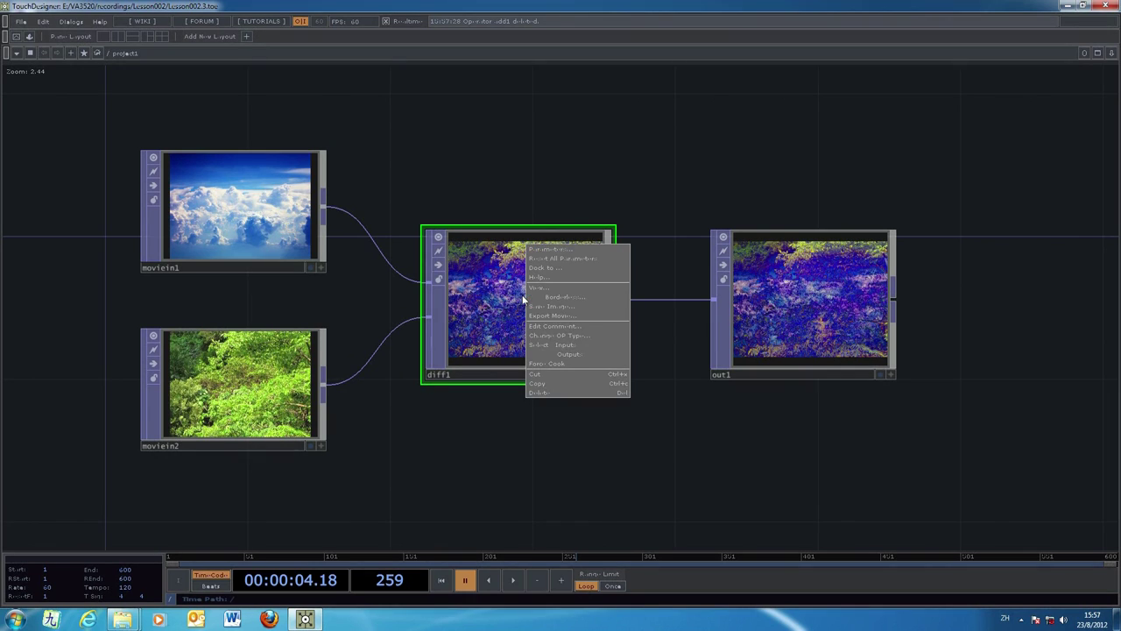
left_click(563, 394)
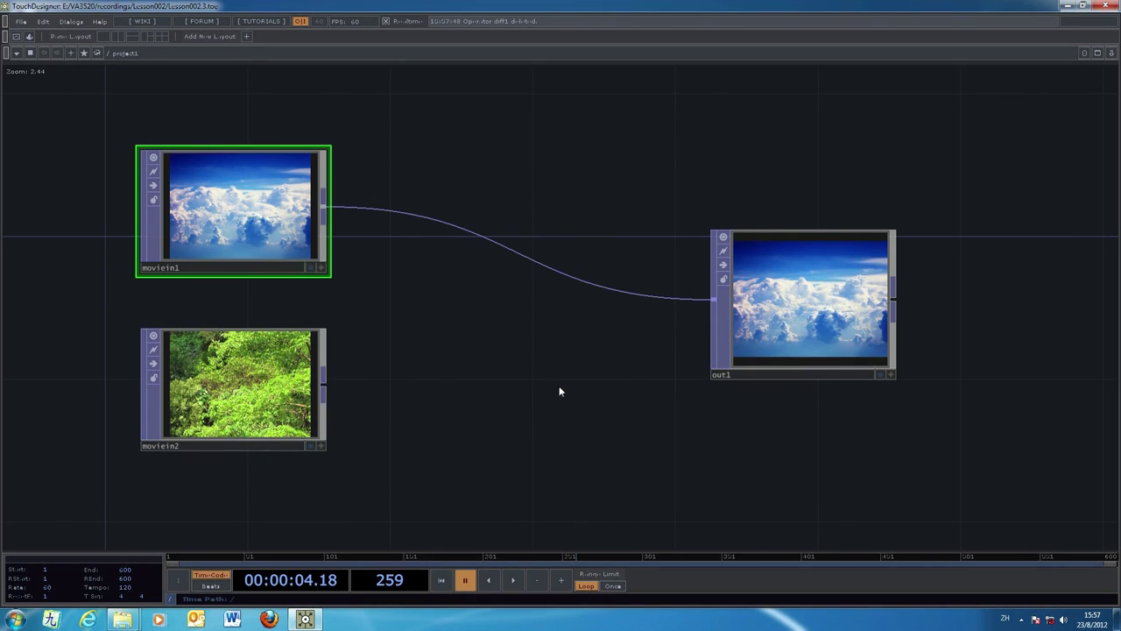
right_click(590, 287)
left_click(616, 316)
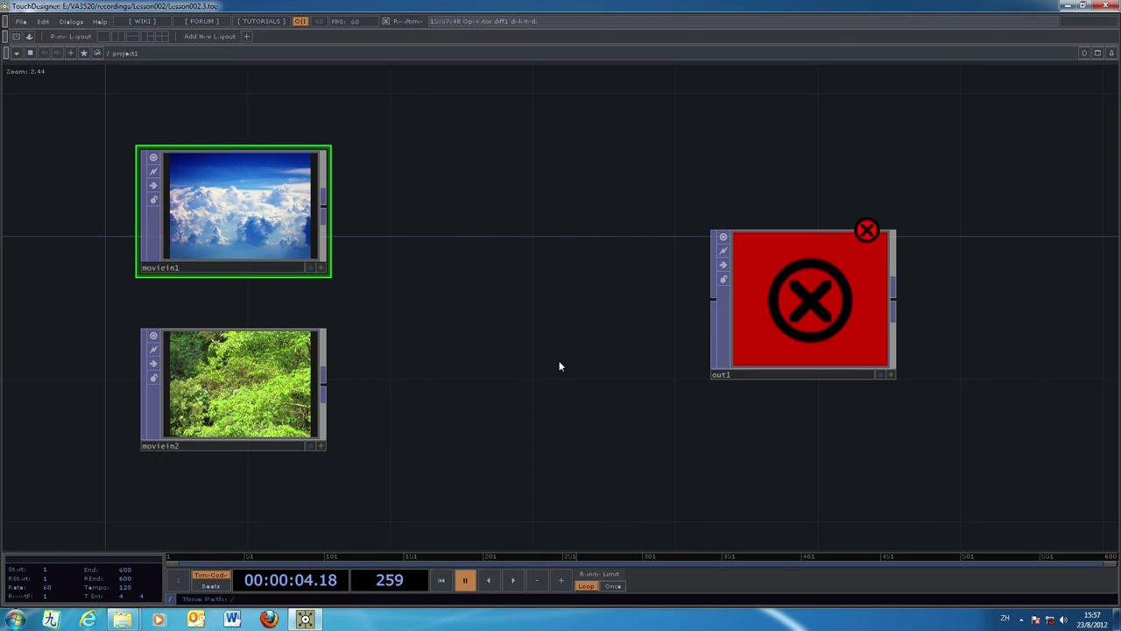
Place a Composite TOP between the two movie nodes and out1
key("Tab")
left_click_drag(563, 349, 732, 204)
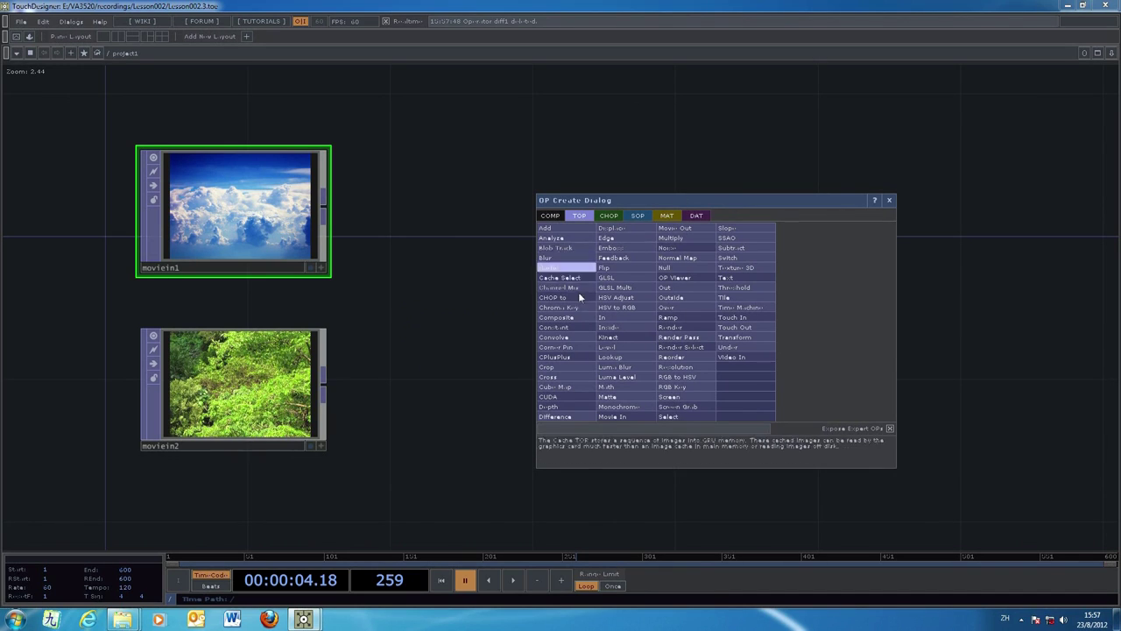
left_click(584, 324)
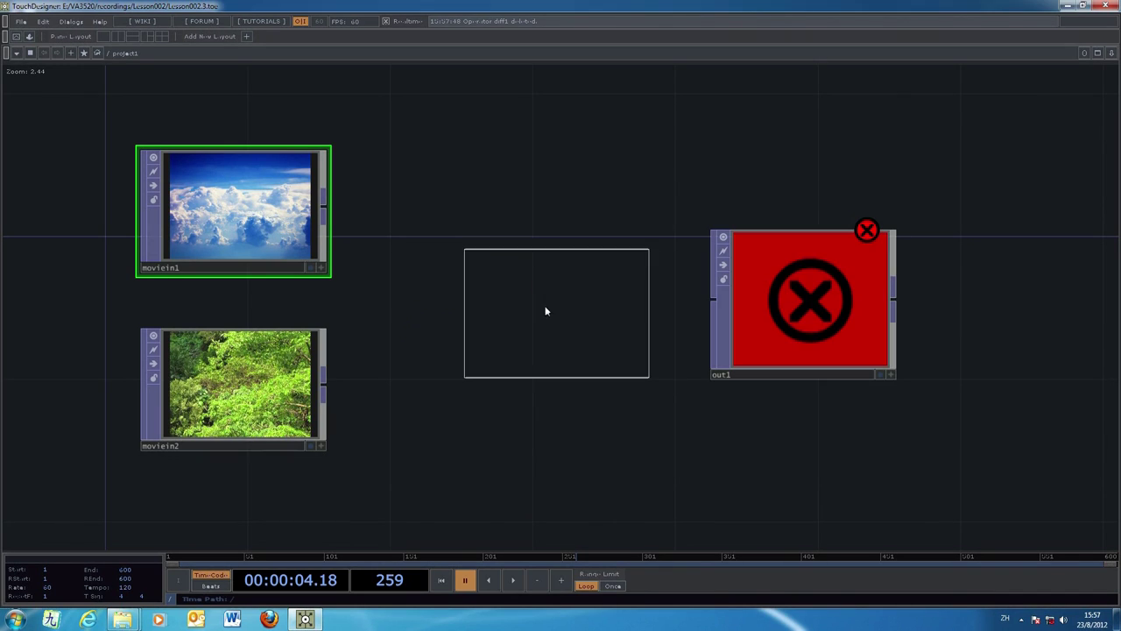
left_click(518, 297)
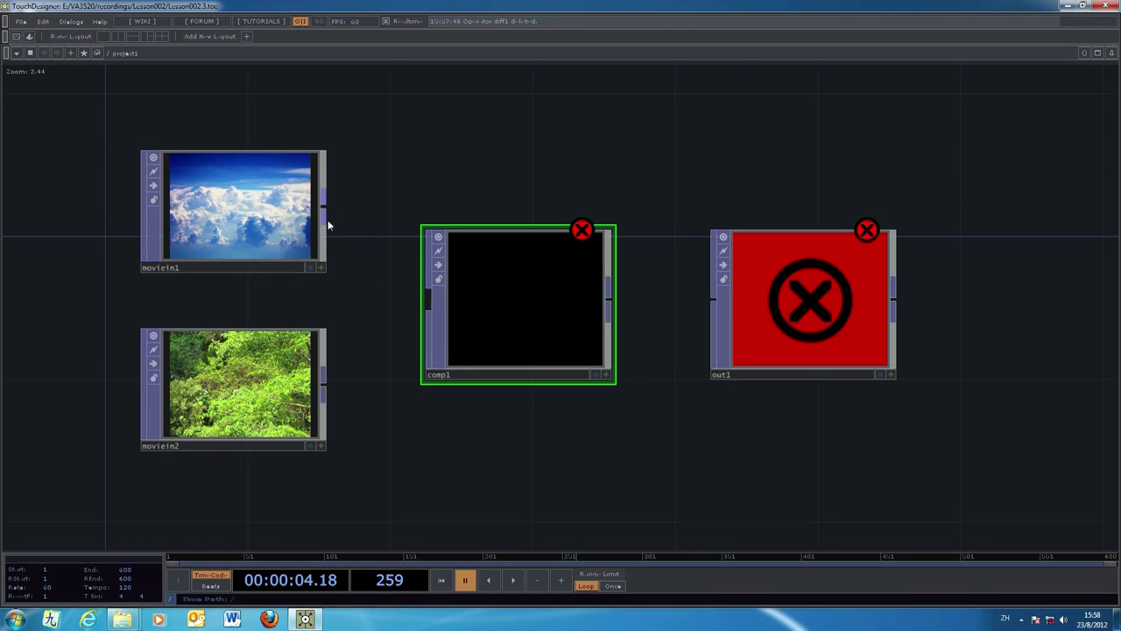
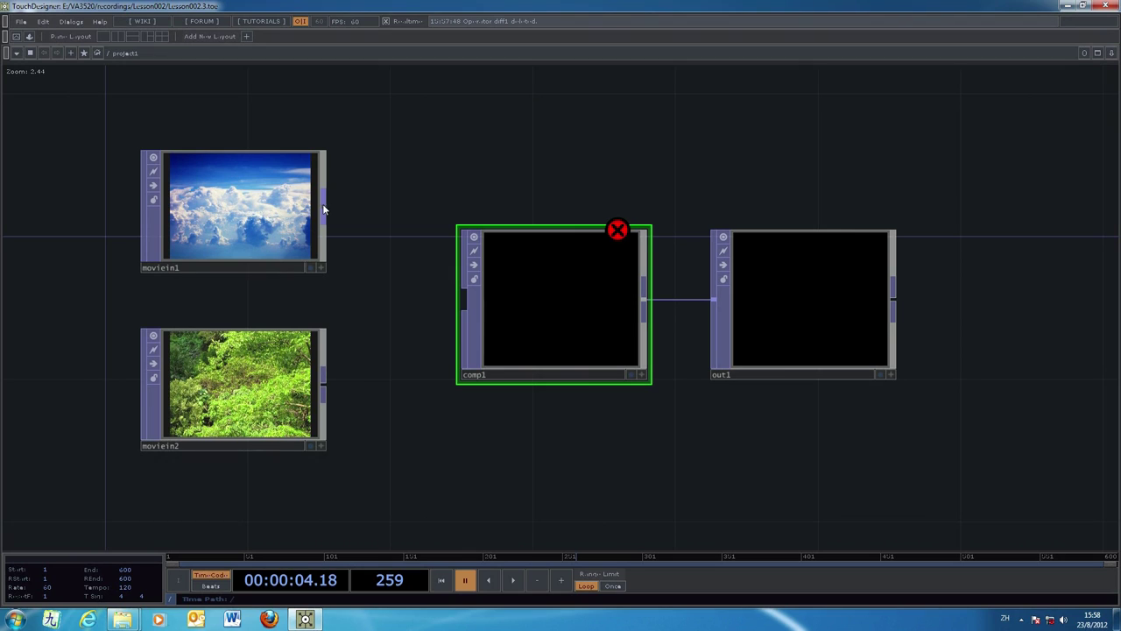
Wire moviein1 and moviein2 into comp1, and move comp1 and out1 closer to the movie nodes
left_click_drag(362, 243, 463, 307)
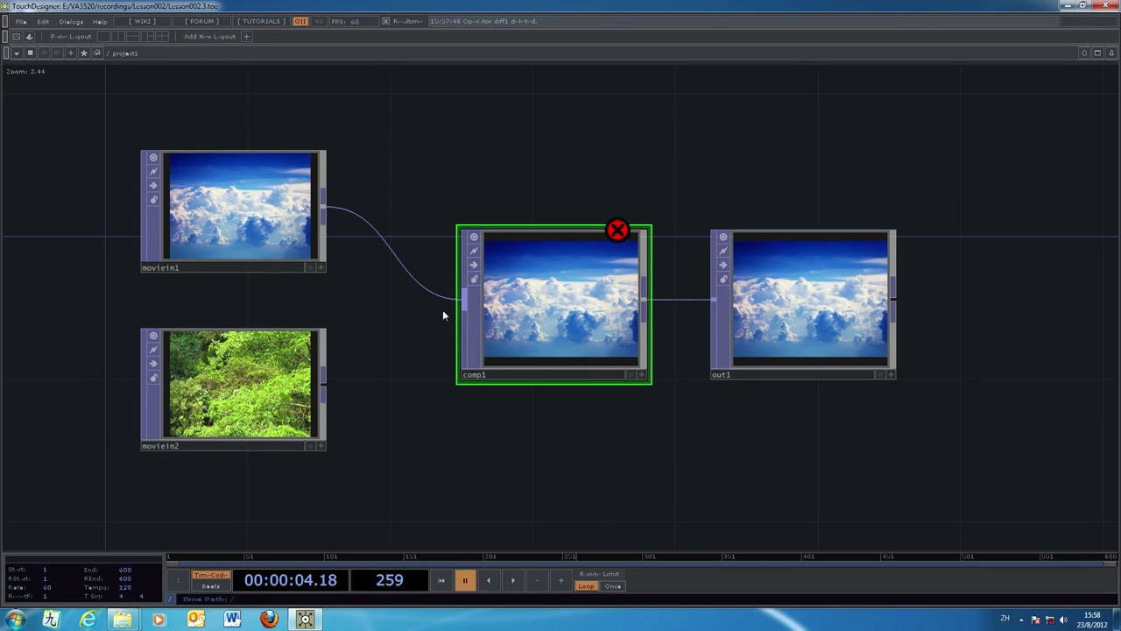
left_click_drag(326, 382, 462, 307)
left_click_drag(726, 471, 623, 493)
left_click_drag(488, 350, 444, 342)
left_click_drag(688, 351, 654, 350)
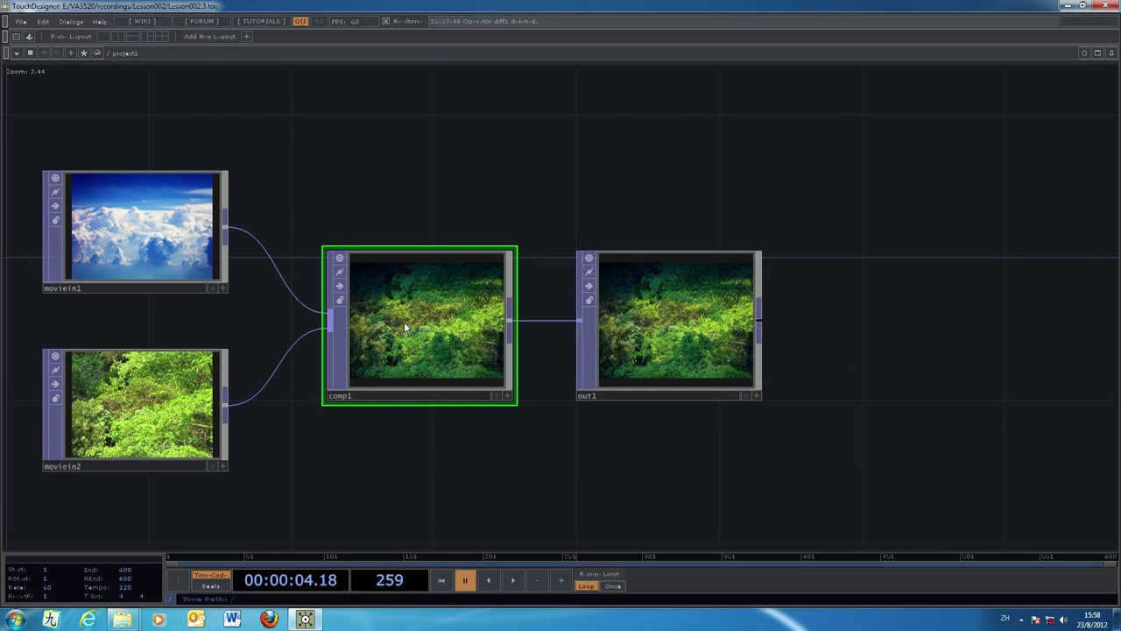
Show comp1's parameters and set its Operand to Add
key("p")
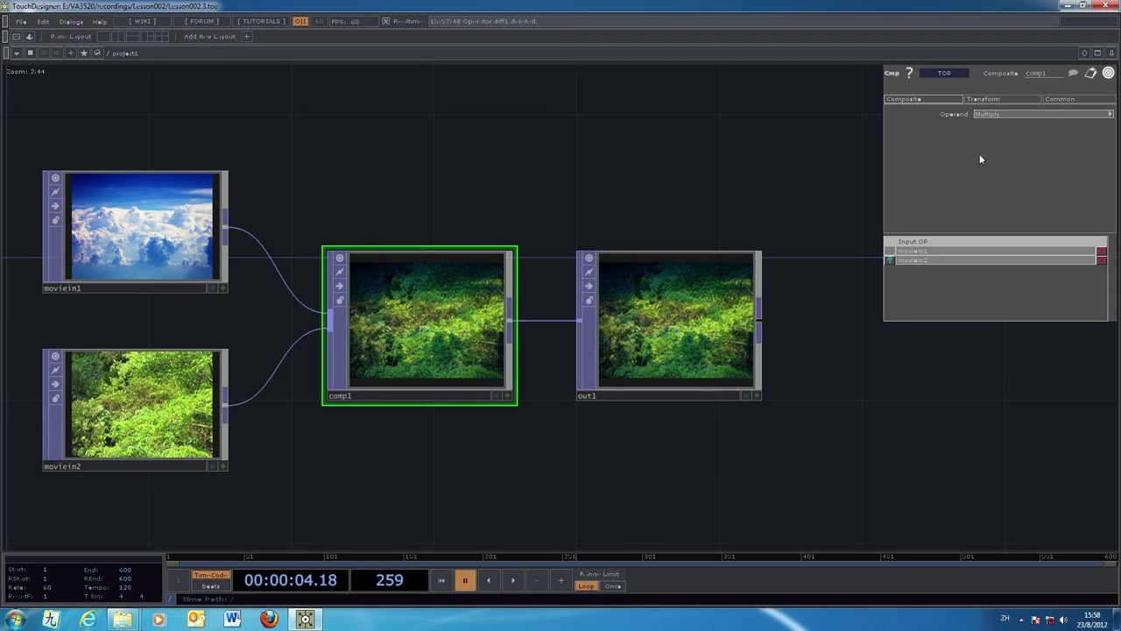
left_click(991, 115)
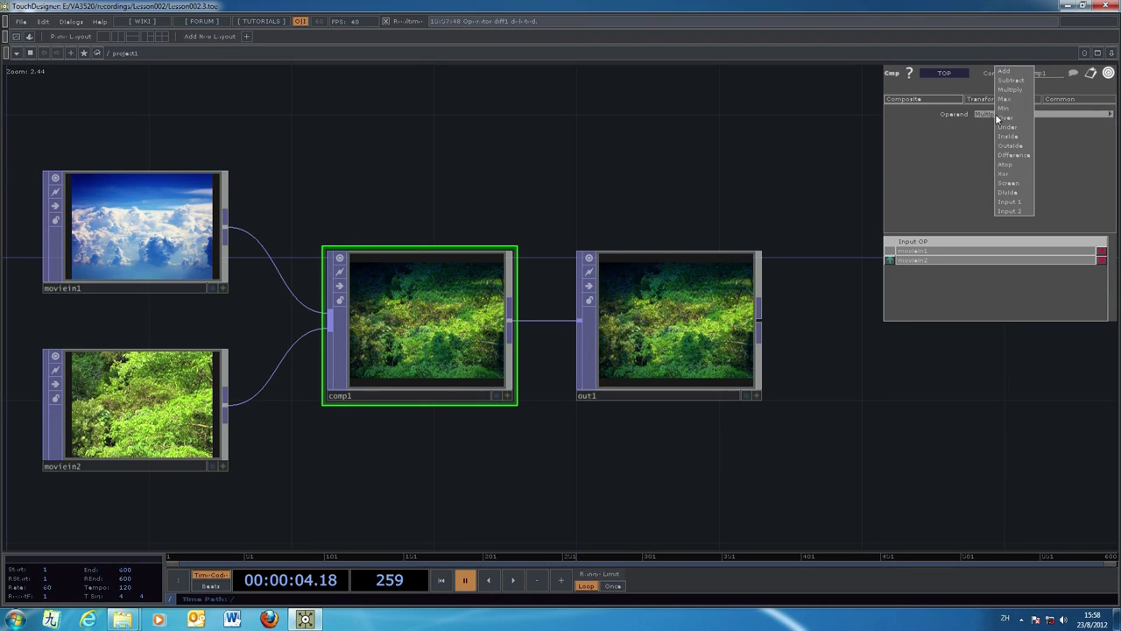
left_click(1024, 70)
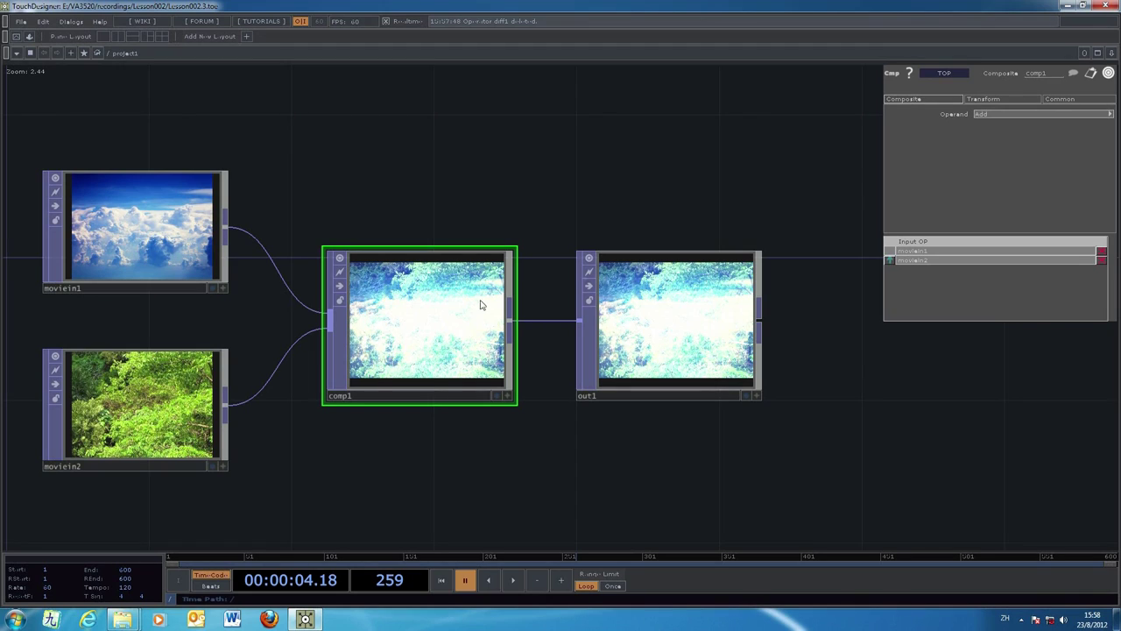
Try Subtract, Multiply and Min in turn as comp1's Operand
left_click(1011, 114)
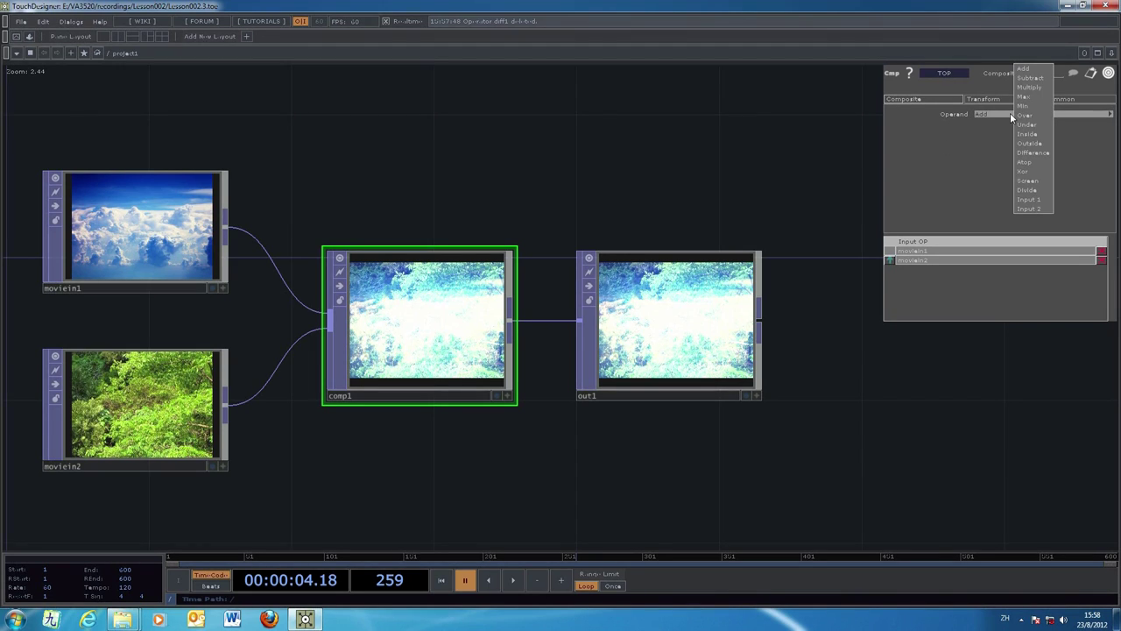
left_click(1045, 78)
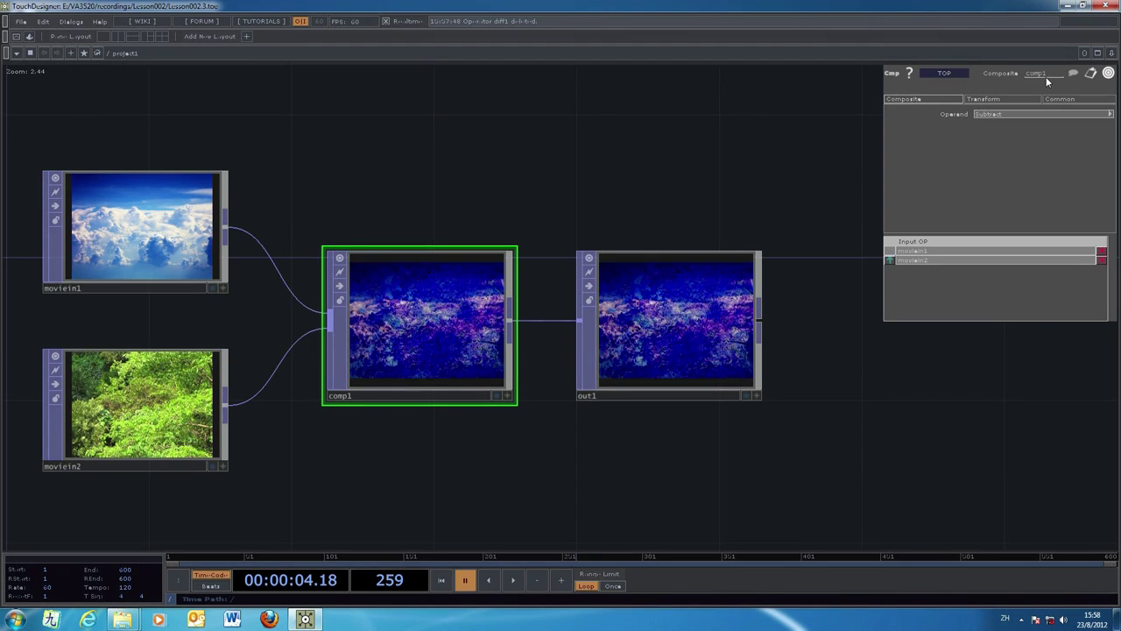
left_click(1014, 115)
left_click(1033, 87)
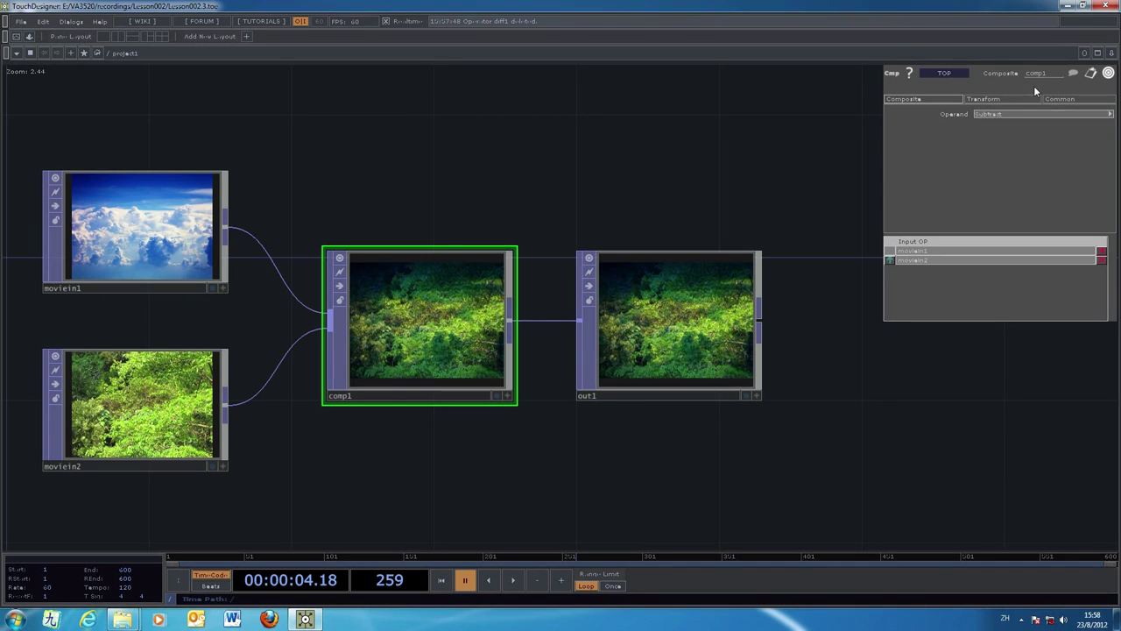
left_click(1008, 113)
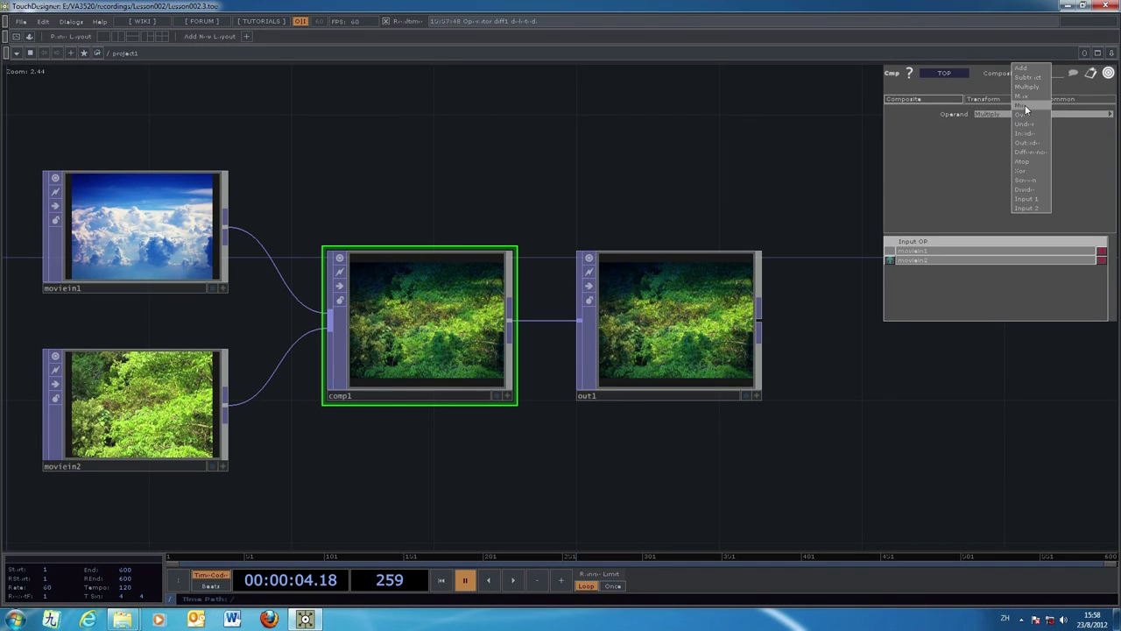
left_click(1022, 105)
Try Over, Difference and Screen in turn as comp1's Operand
left_click(1016, 114)
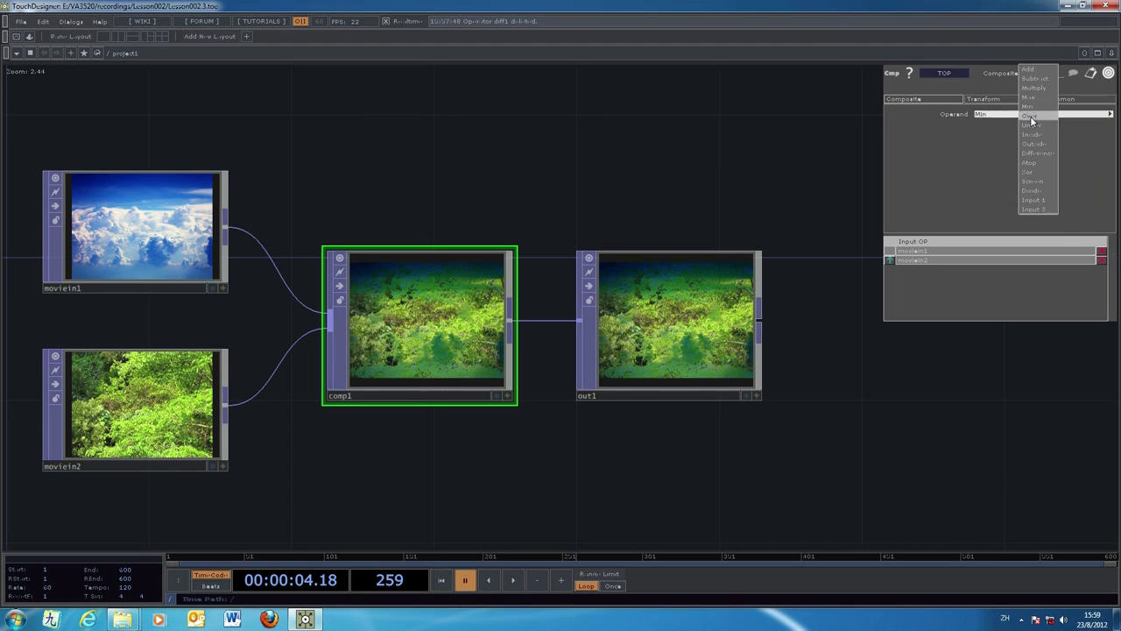
left_click(1030, 116)
left_click(1021, 115)
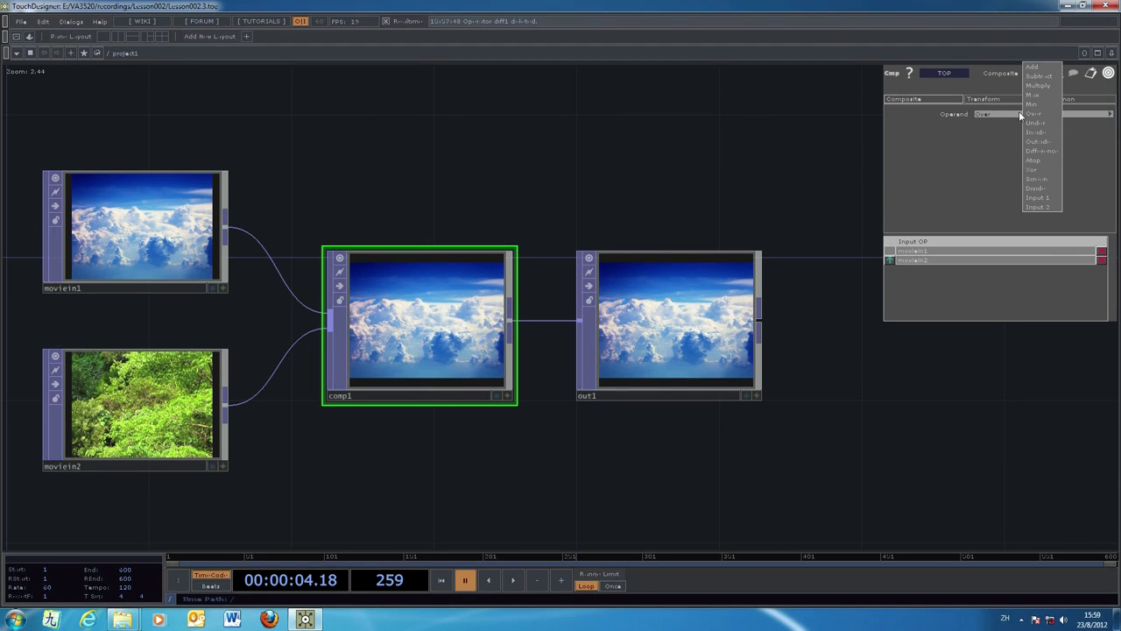
left_click(1038, 149)
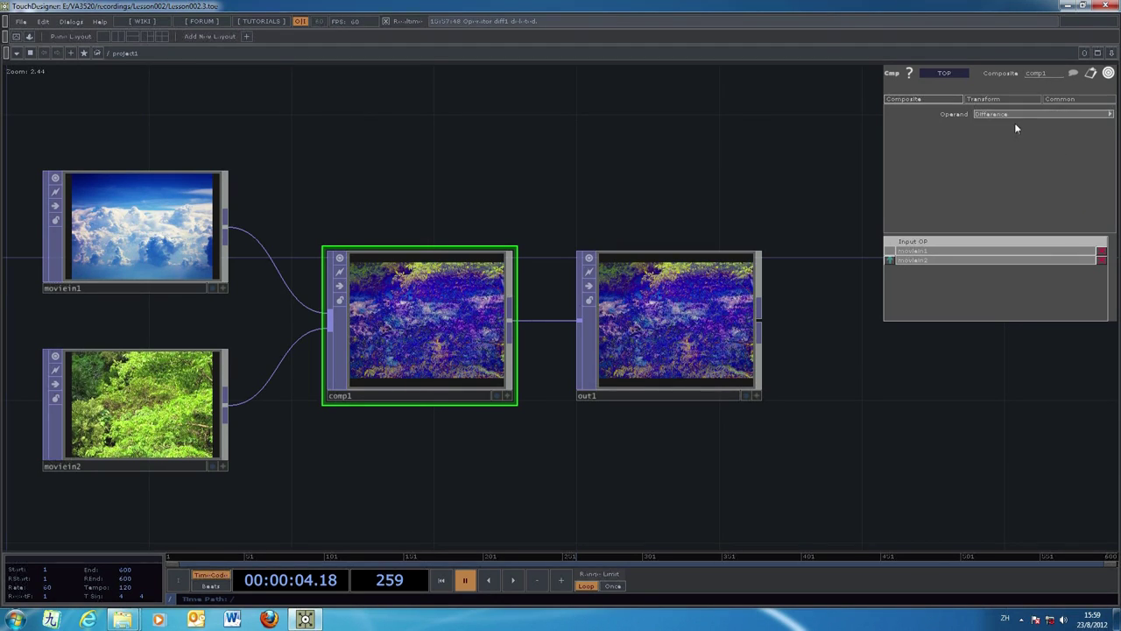
left_click(1017, 115)
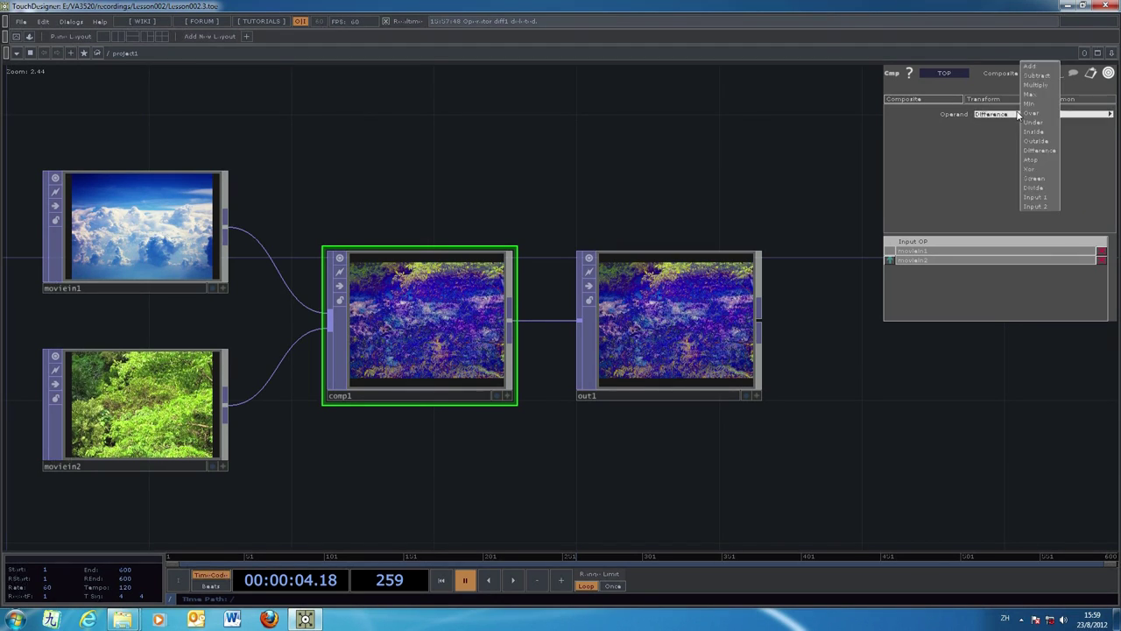
left_click(1034, 179)
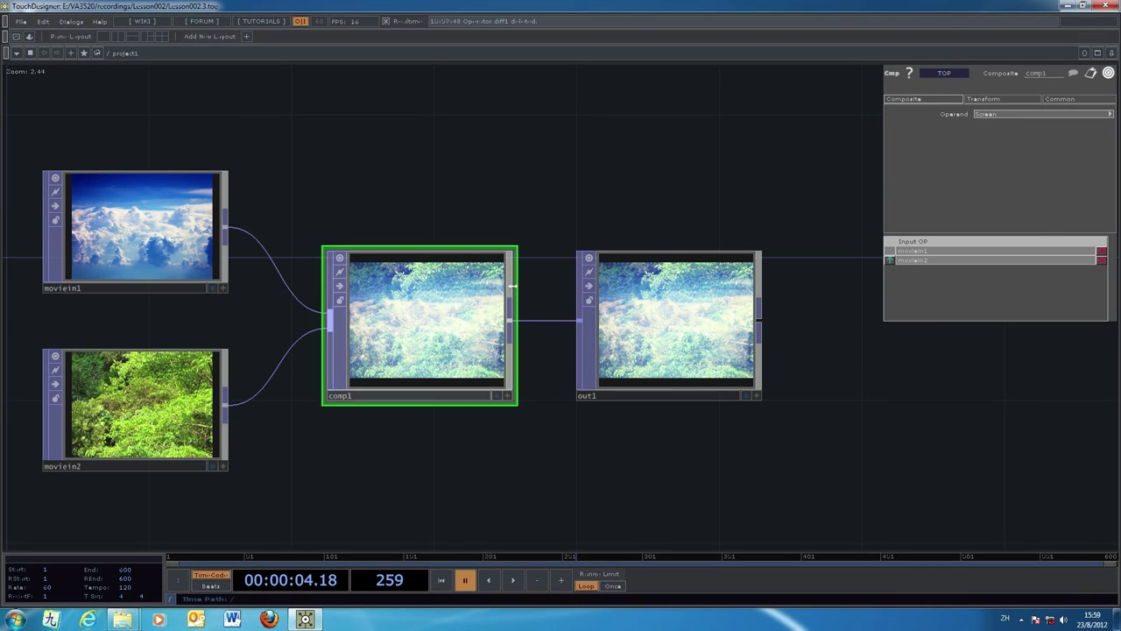
left_click_drag(452, 482, 501, 453)
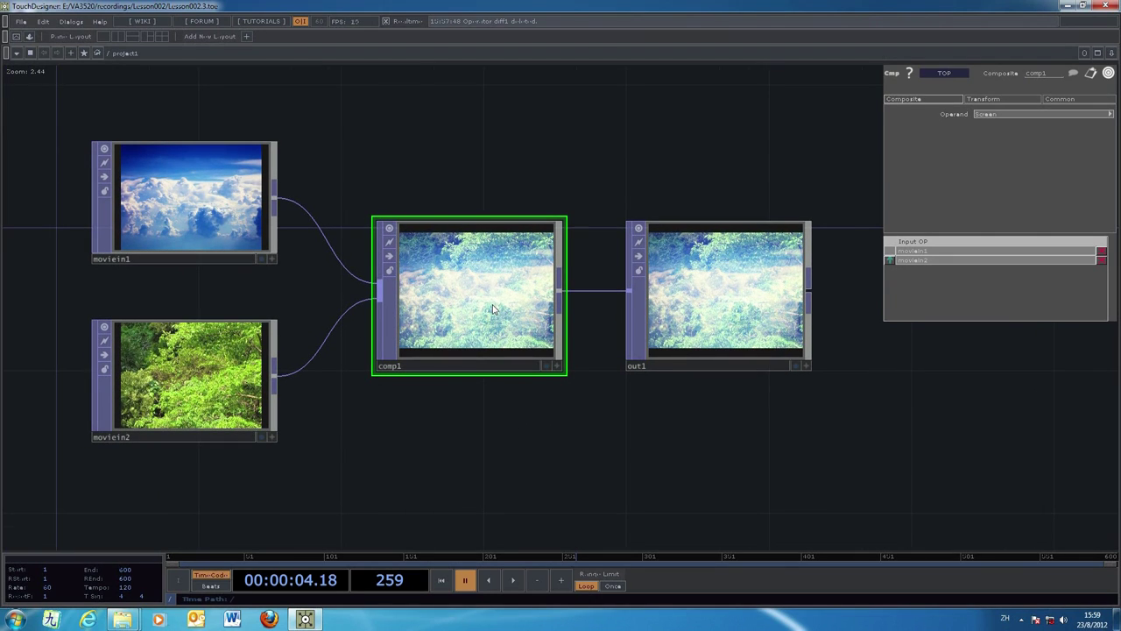
left_click_drag(571, 446, 552, 437)
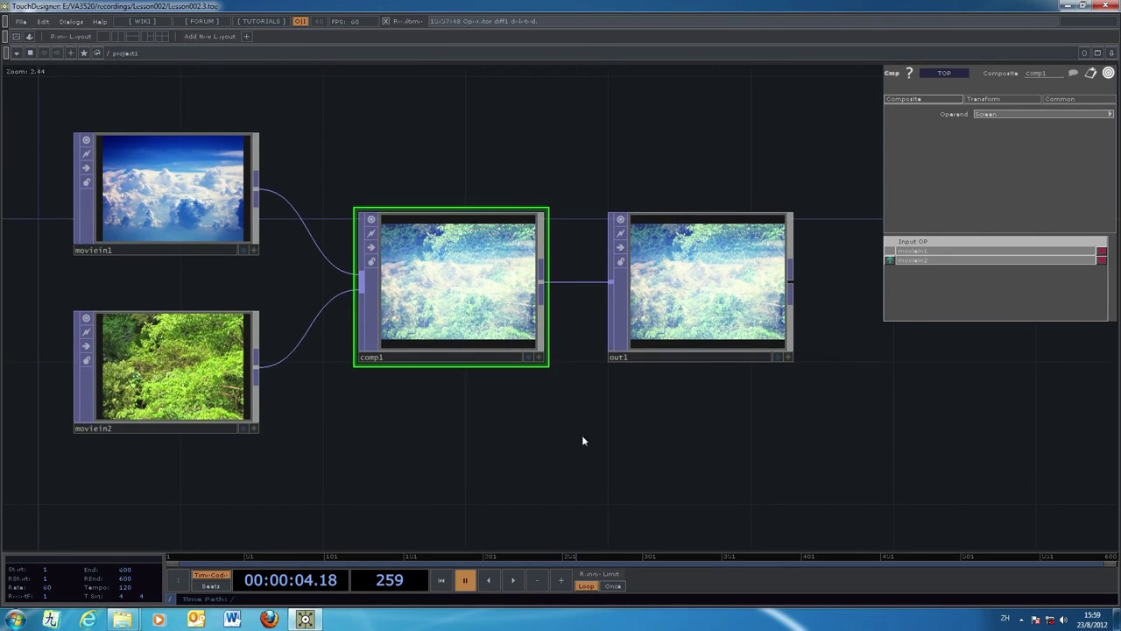
Set comp1's Operand to Difference and preview out1 as the network background during timeline playback, leaving playback paused and the background and parameters hidden
left_click(1051, 116)
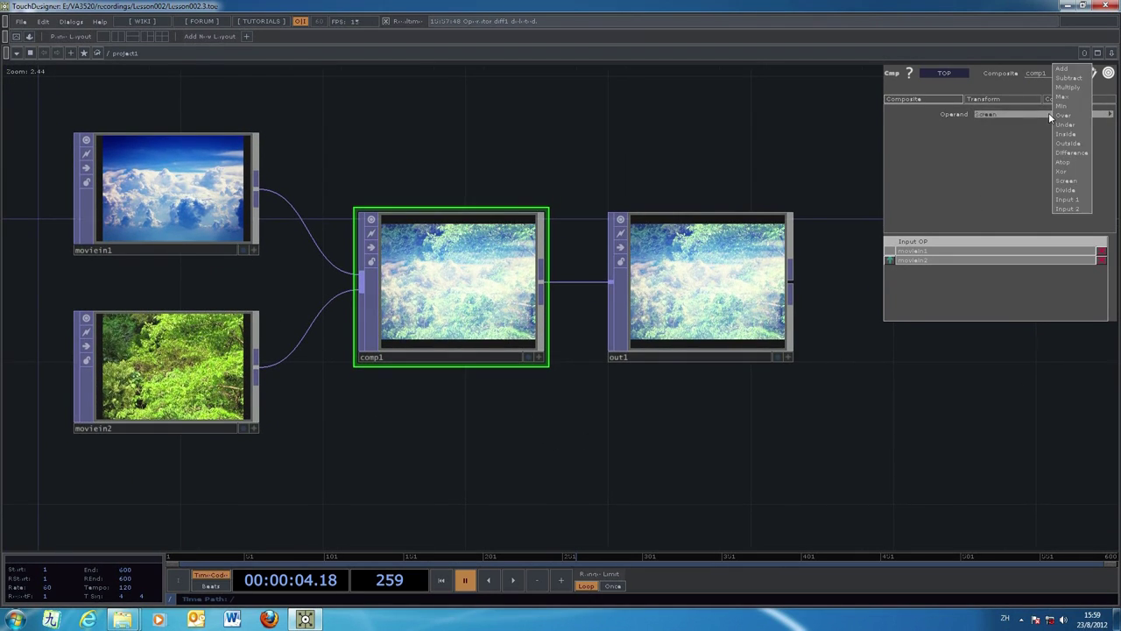
left_click(1075, 153)
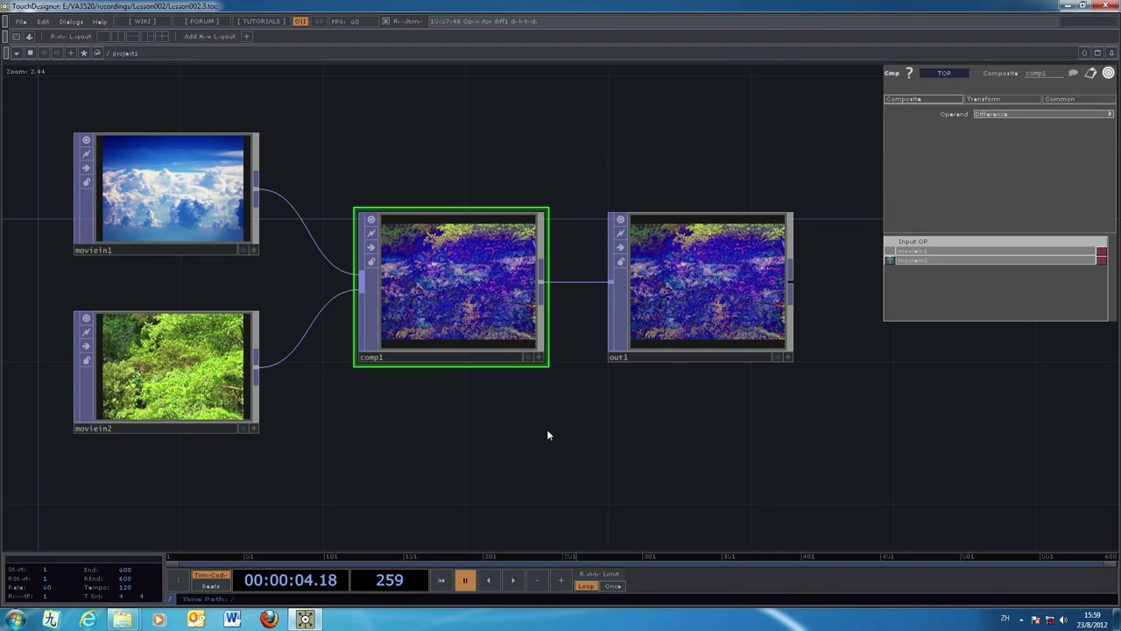
left_click(514, 580)
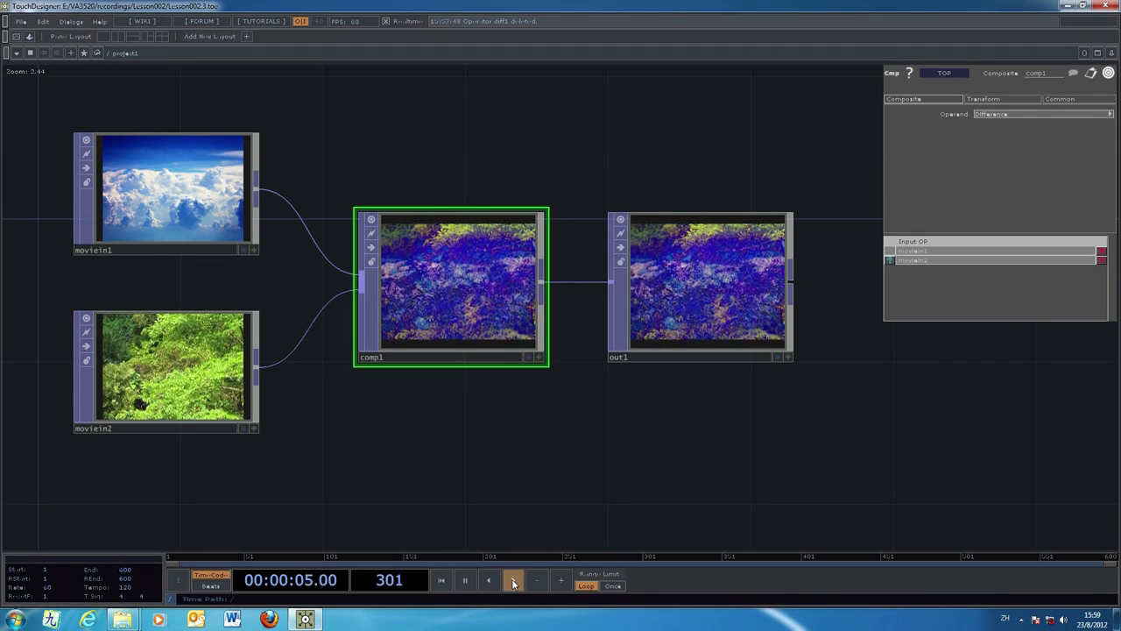
left_click(778, 359)
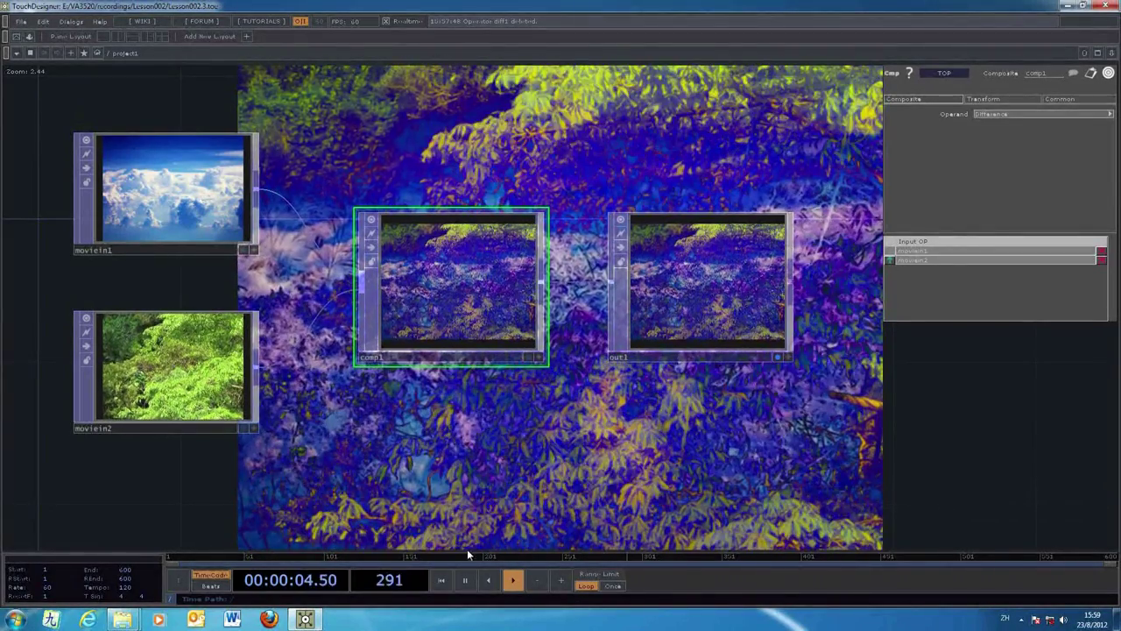
left_click(464, 580)
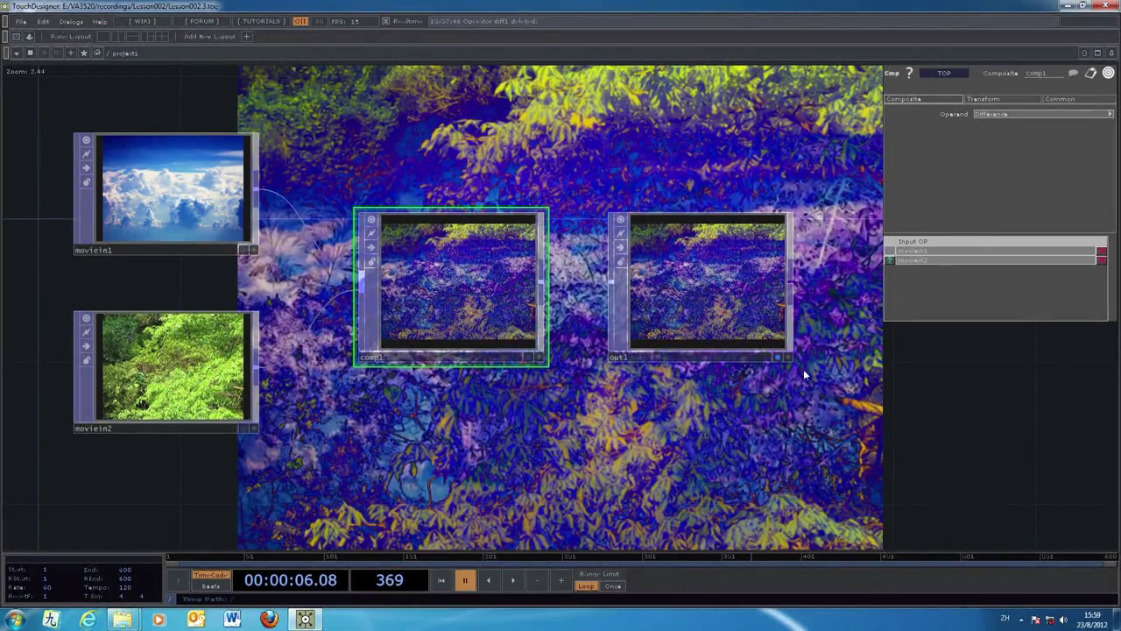
left_click(778, 357)
left_click_drag(554, 427, 578, 414)
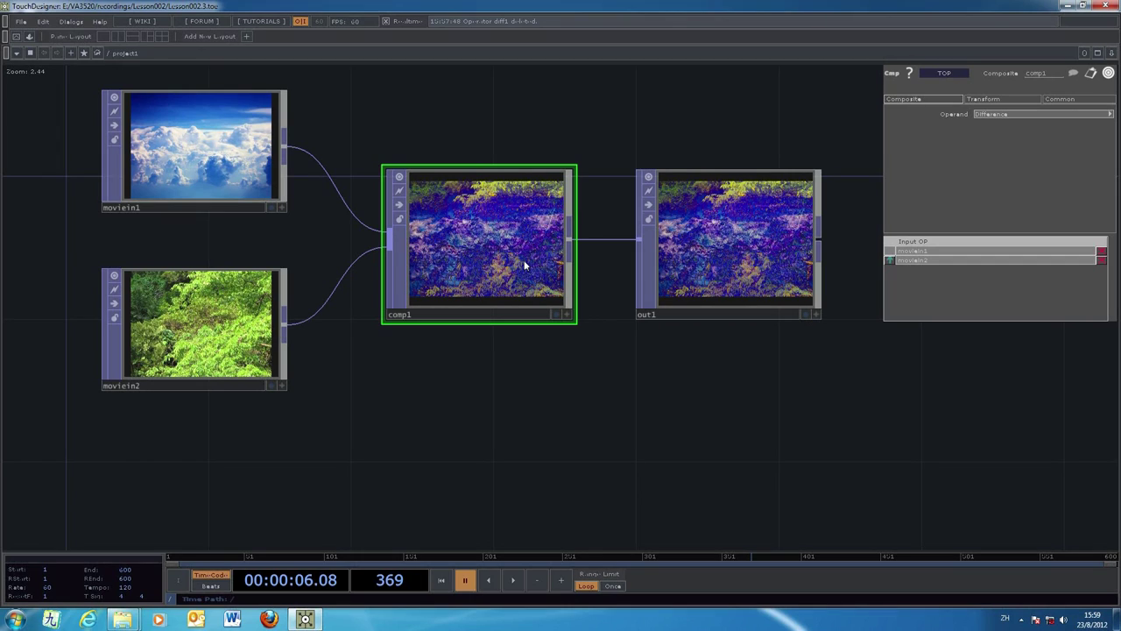
key("p")
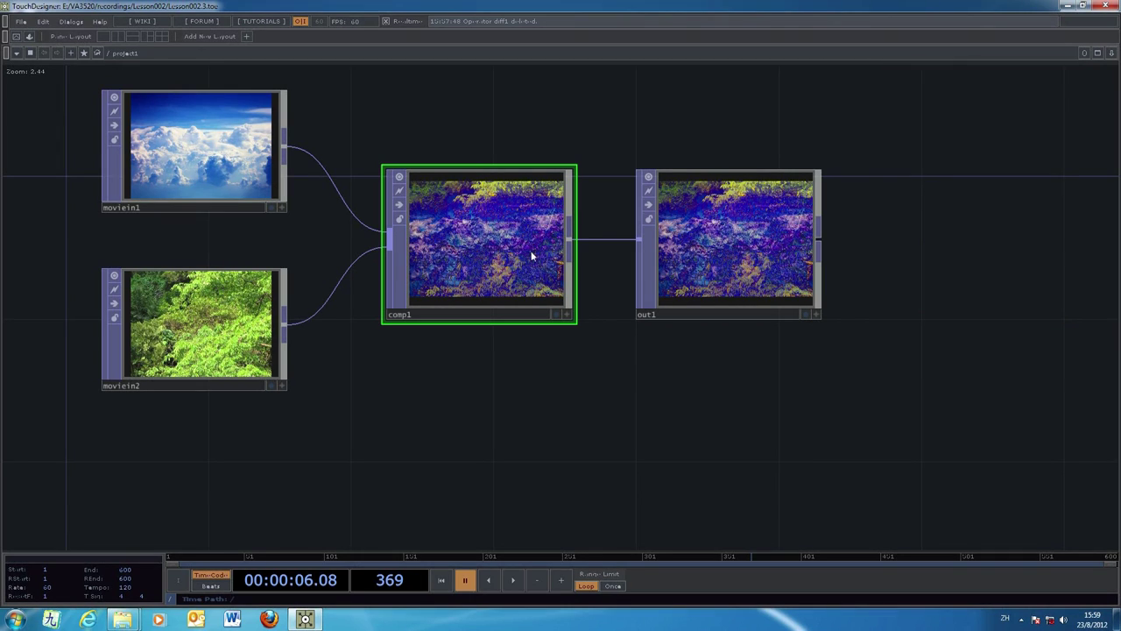
left_click(213, 142)
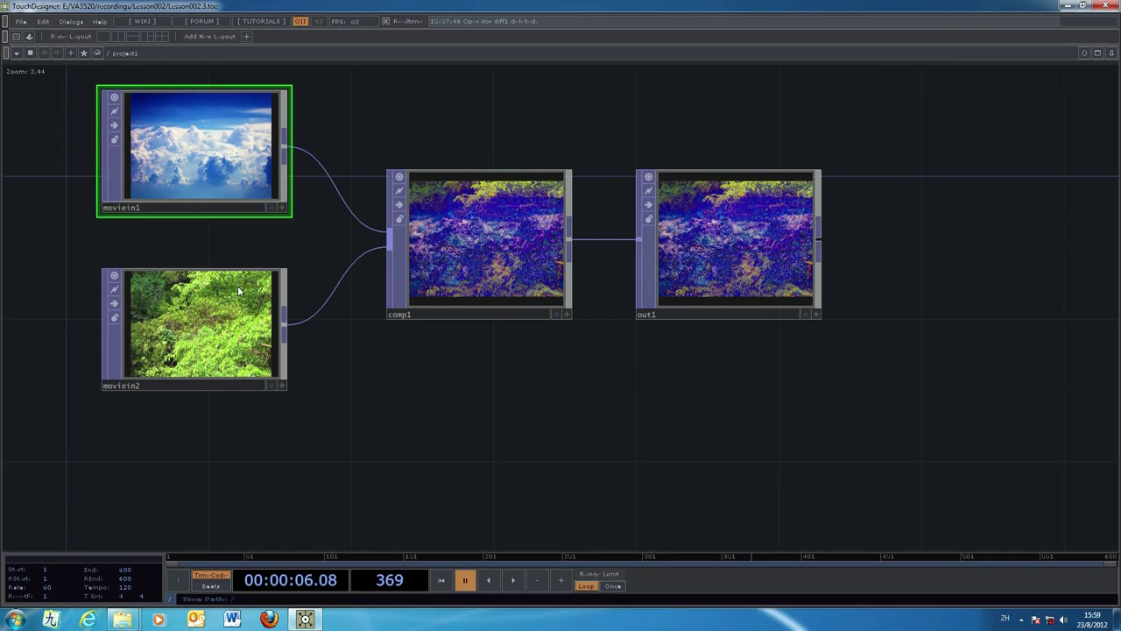
left_click(217, 331)
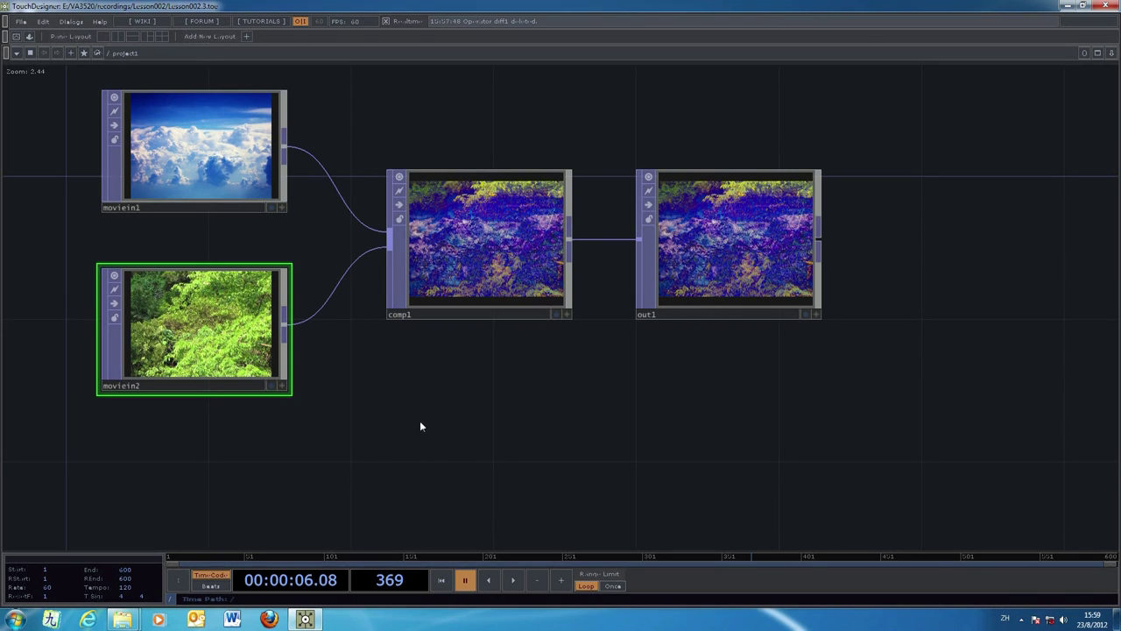
left_click_drag(520, 406, 511, 441)
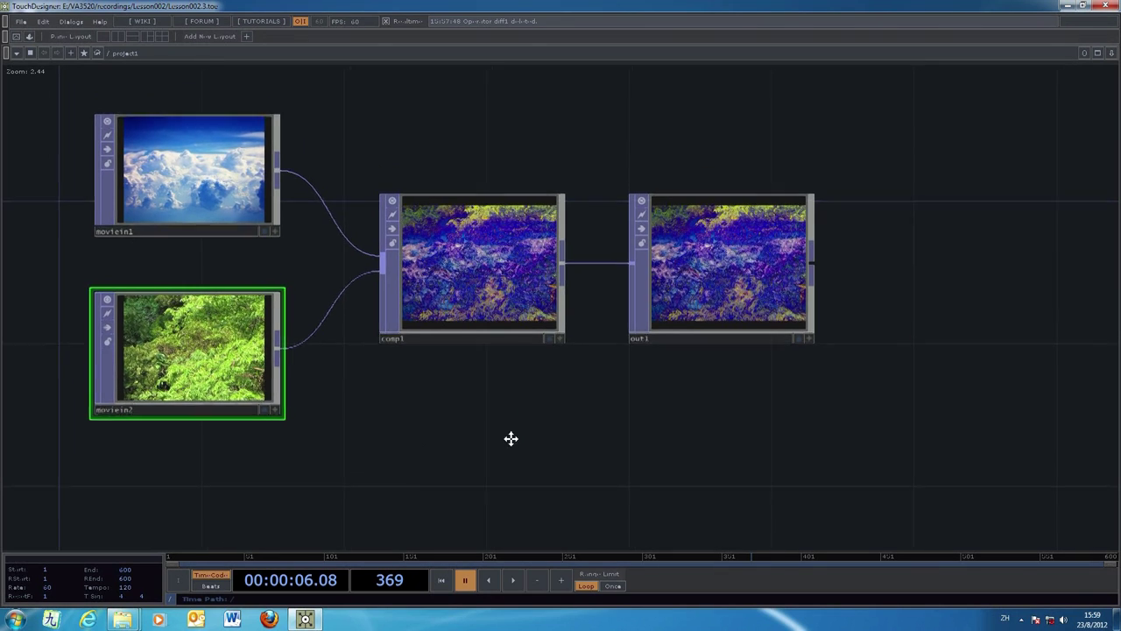
left_click(156, 198)
left_click(181, 335)
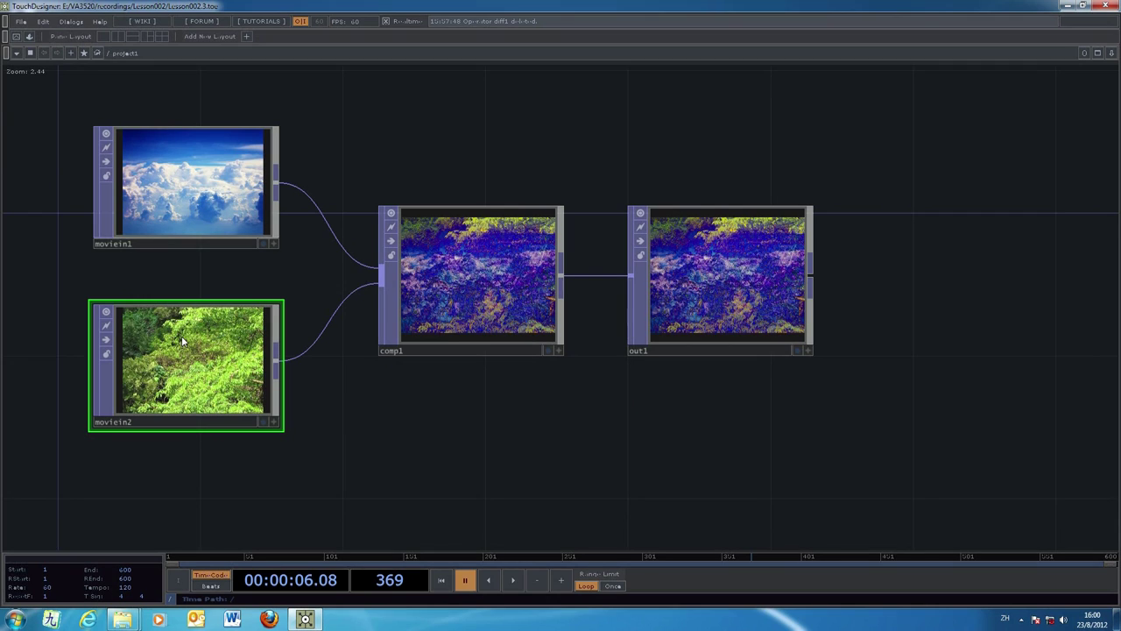
left_click(708, 273)
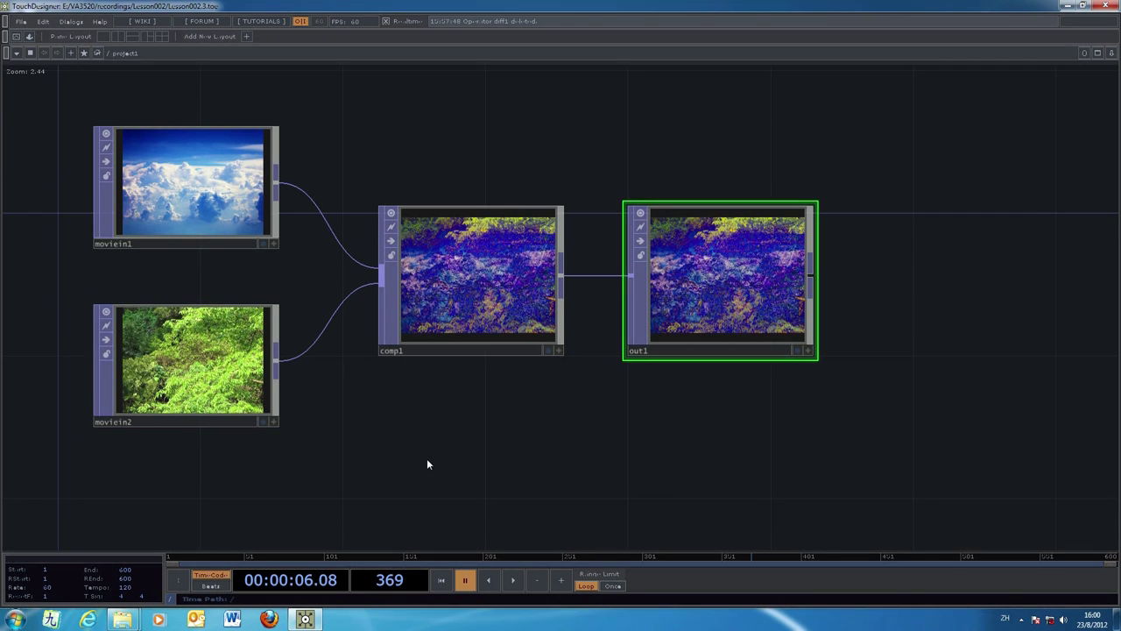
left_click_drag(401, 476, 408, 445)
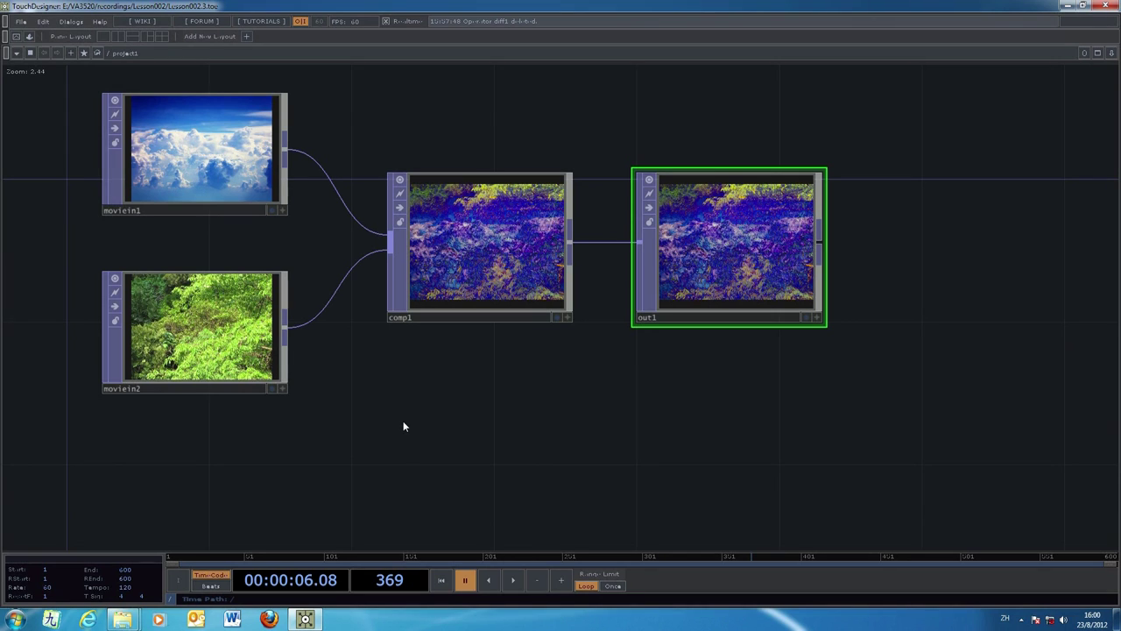
left_click_drag(521, 396, 535, 396)
Delete the comp1 node and disconnect the wire it leaves between moviein1 and out1
left_click(543, 259)
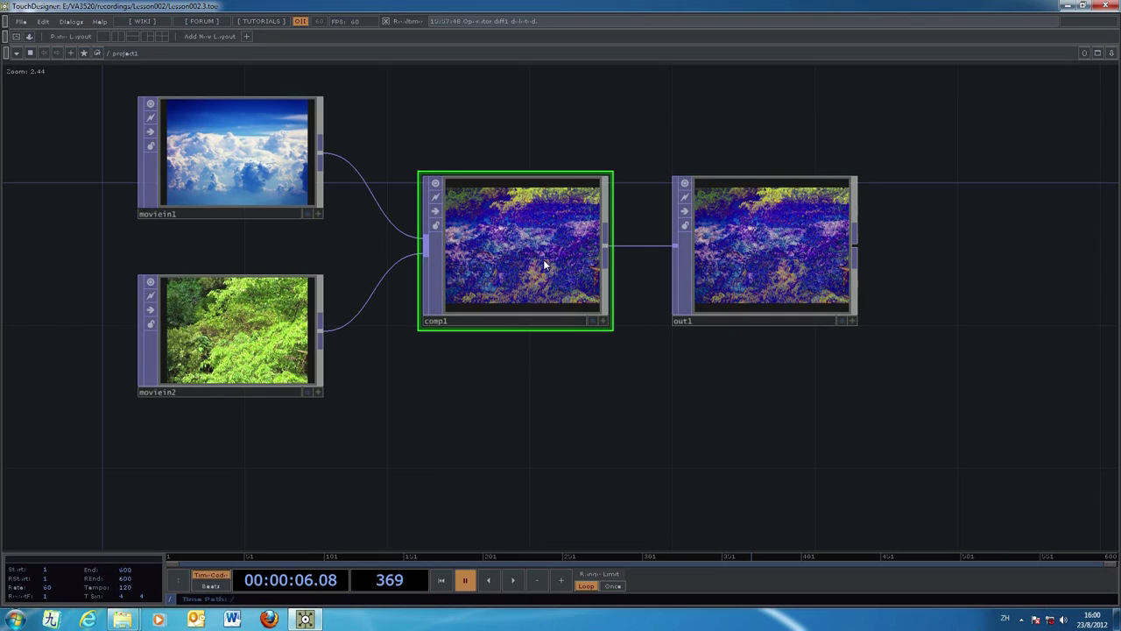
right_click(543, 259)
left_click(576, 356)
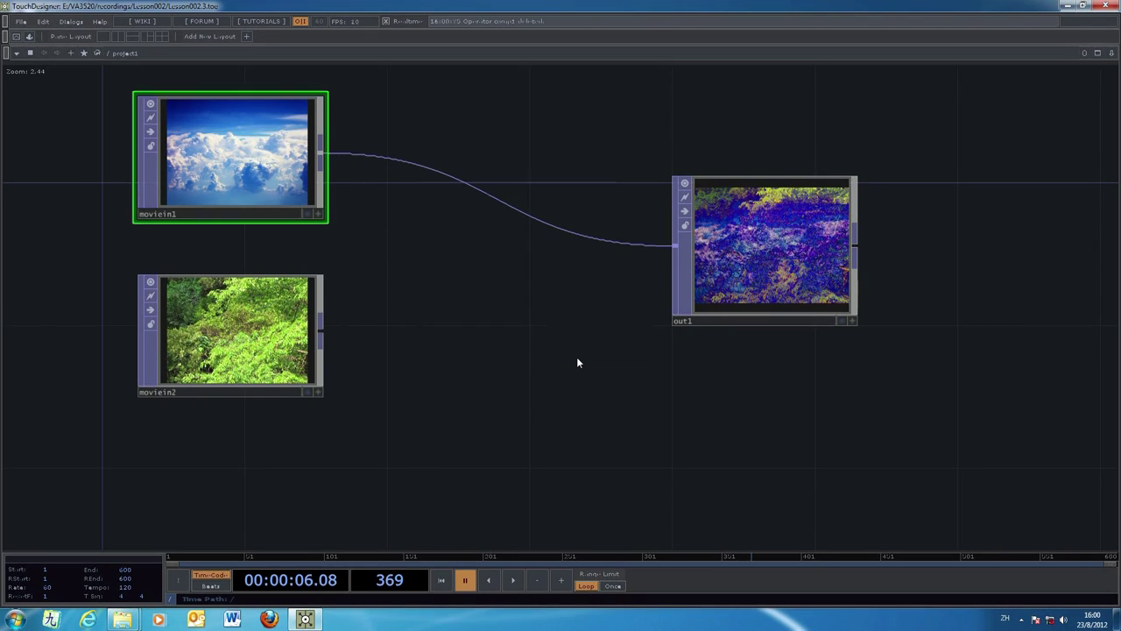
right_click(586, 236)
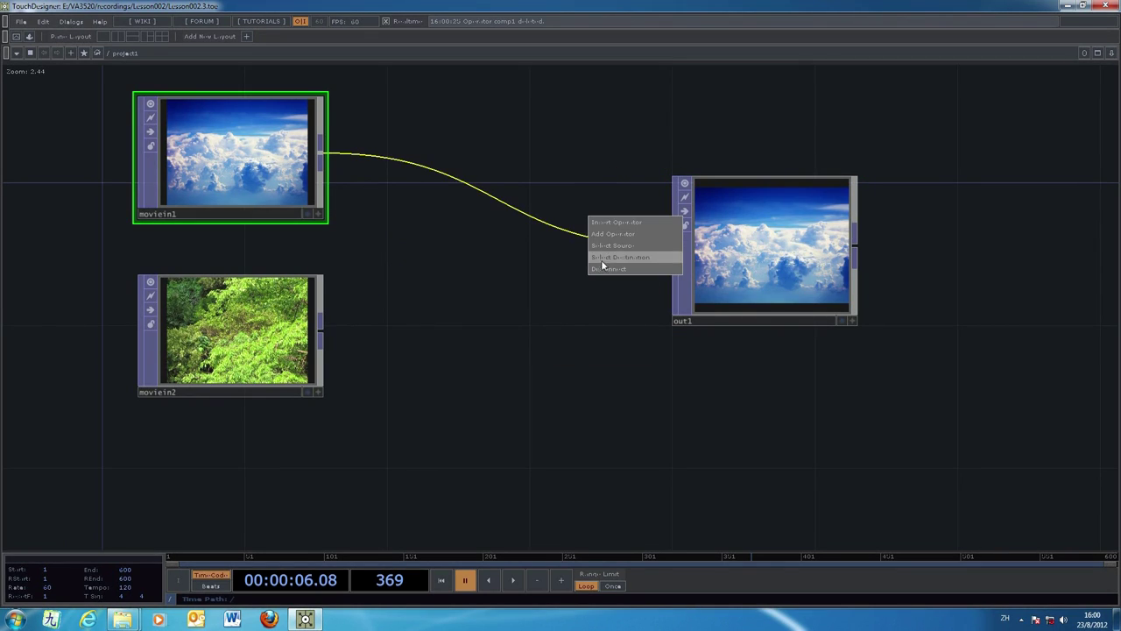
left_click(604, 269)
Move out1 farther from the movie nodes and place a Corner Pin TOP beside moviein1
left_click_drag(791, 237, 934, 236)
left_click_drag(455, 334, 393, 438)
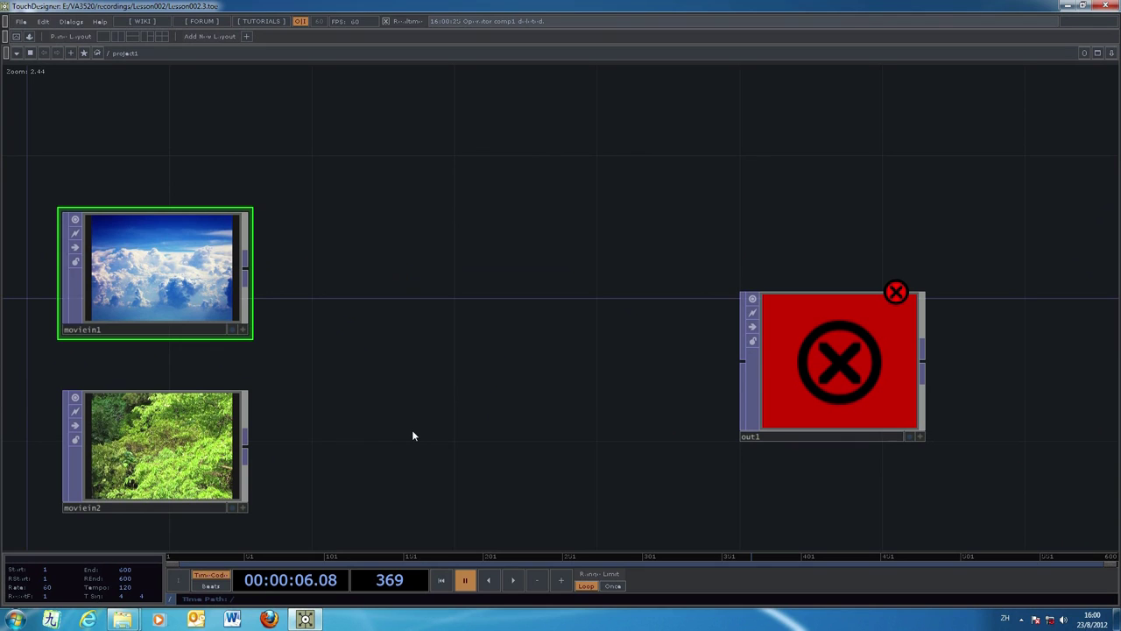
double_click(413, 435)
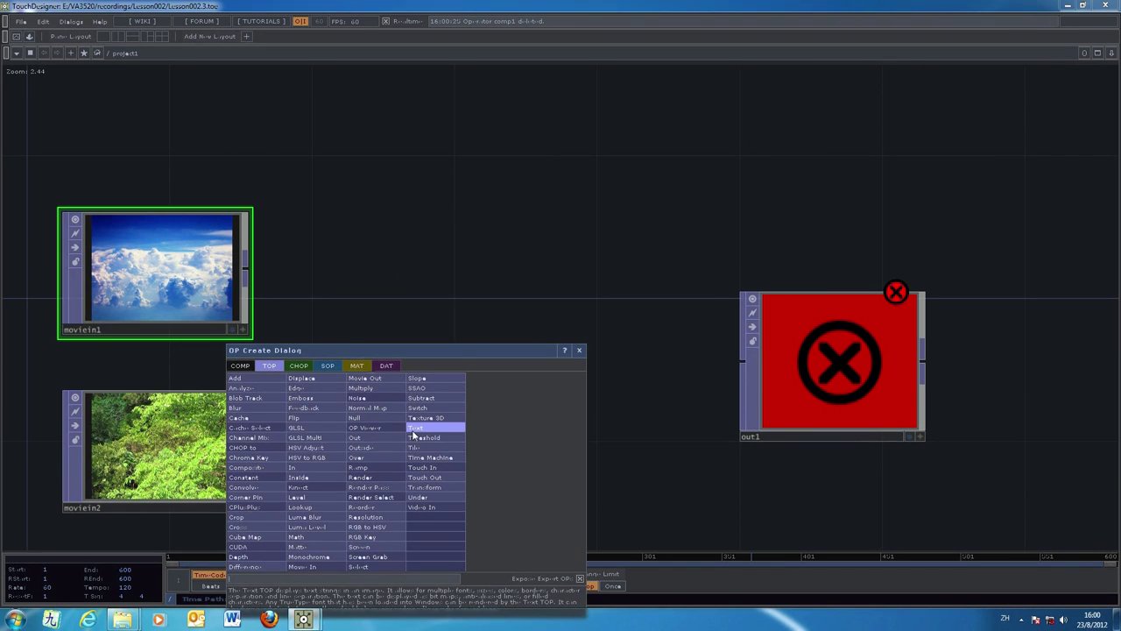
left_click_drag(356, 350, 681, 231)
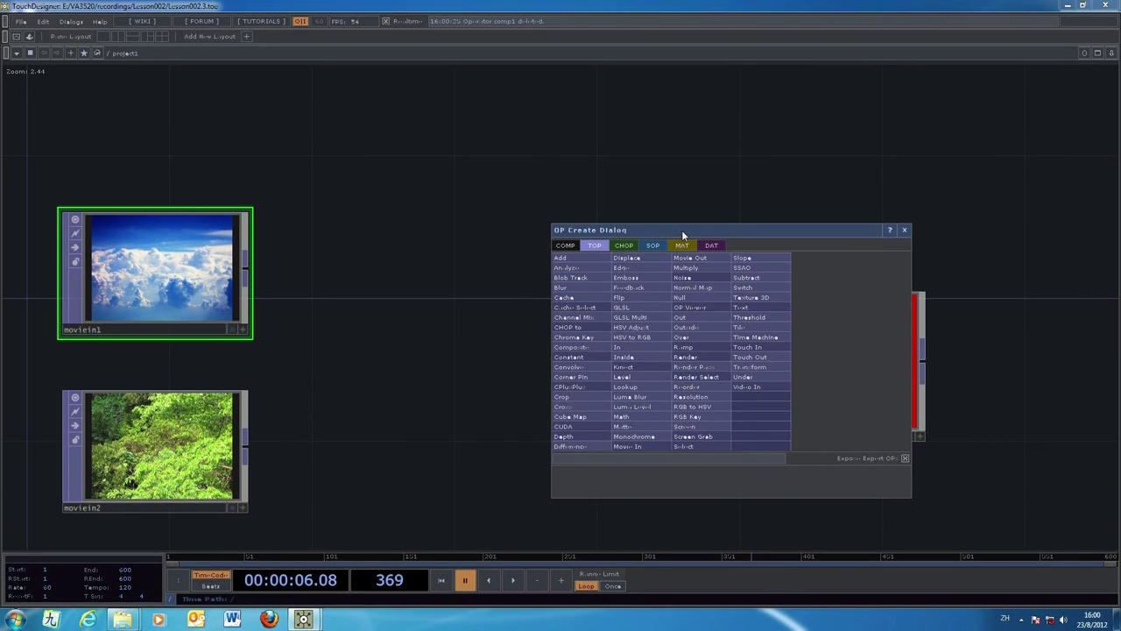
left_click(584, 380)
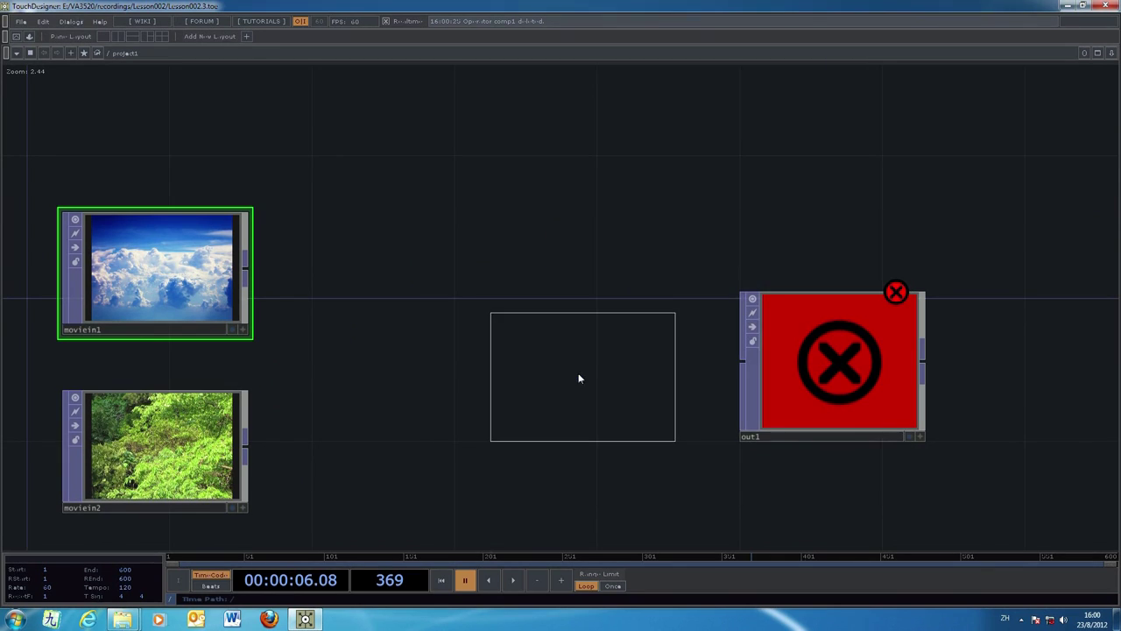
left_click(423, 268)
left_click_drag(591, 273, 588, 311)
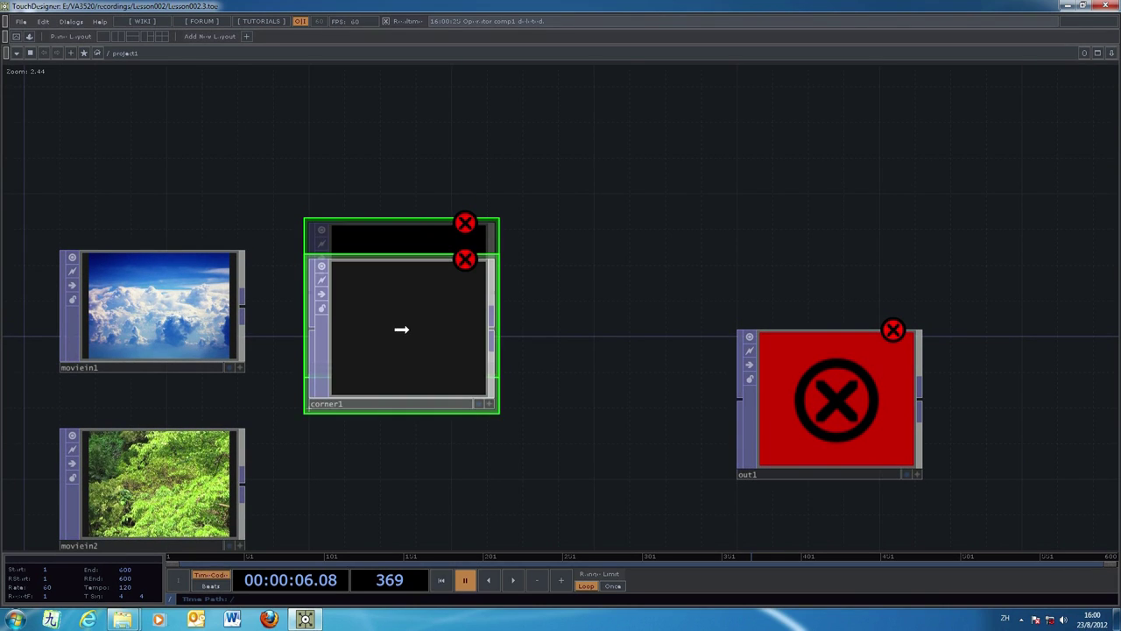
Wire corner1 into out1 and moviein1 into corner1
left_click(146, 272)
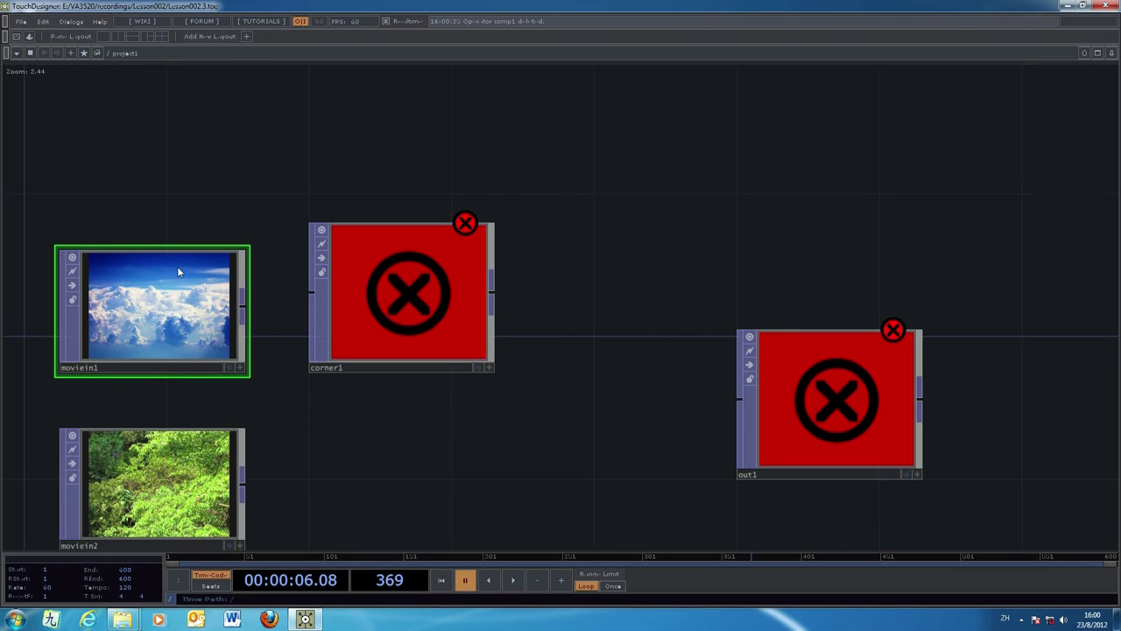
left_click(386, 320)
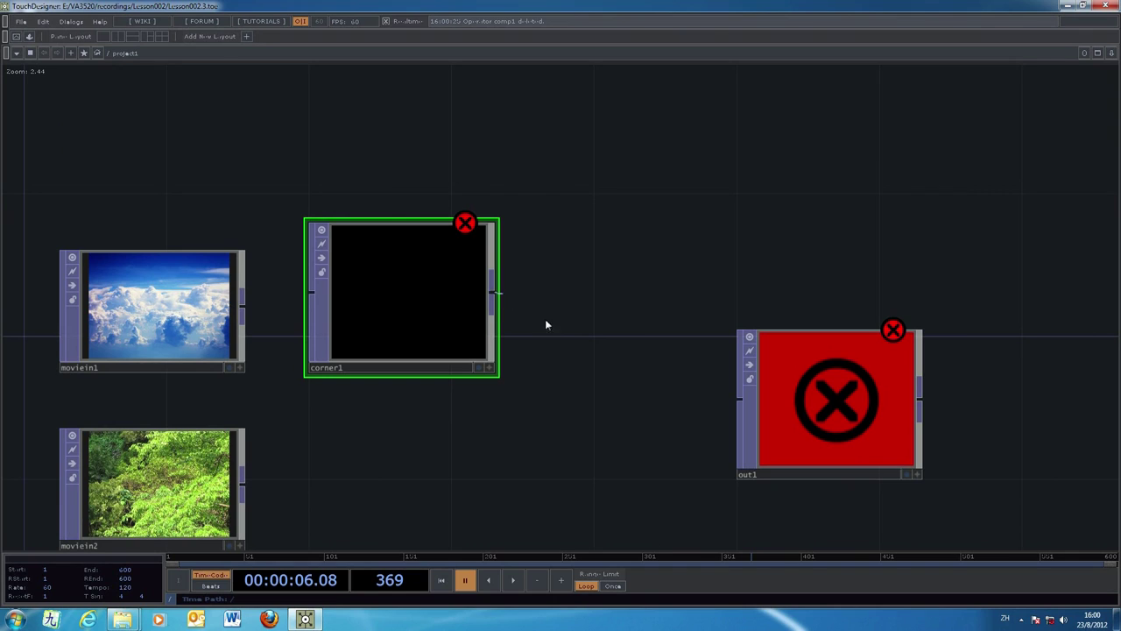
left_click(740, 398)
left_click(246, 310)
left_click(311, 292)
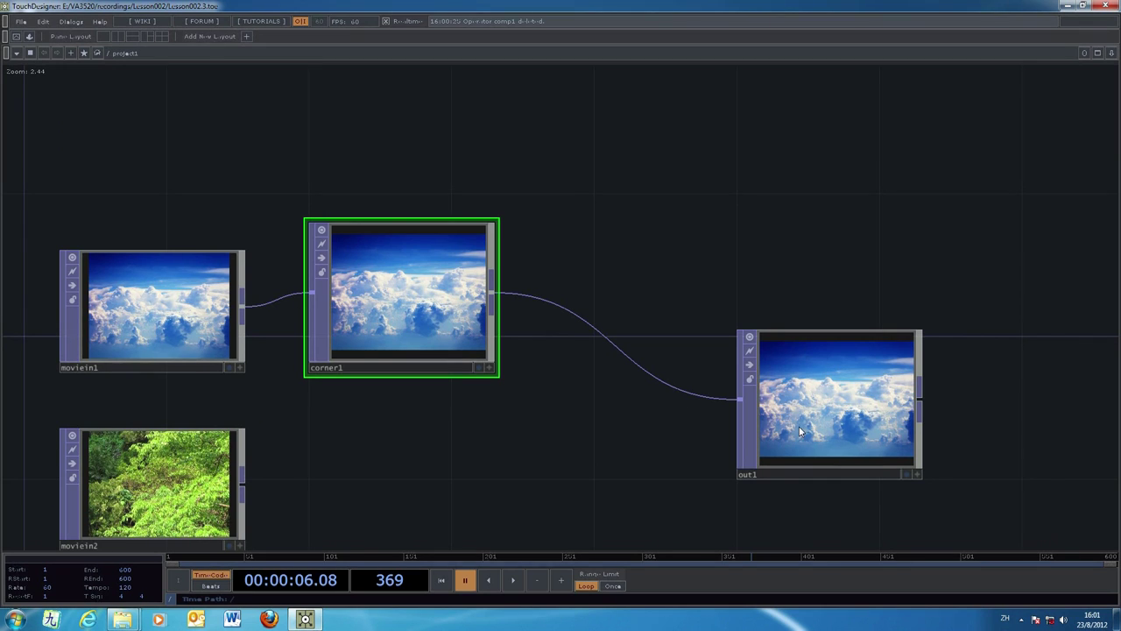
Show corner1's parameters and examine its Extract and Pin settings
left_click_drag(563, 489, 465, 494)
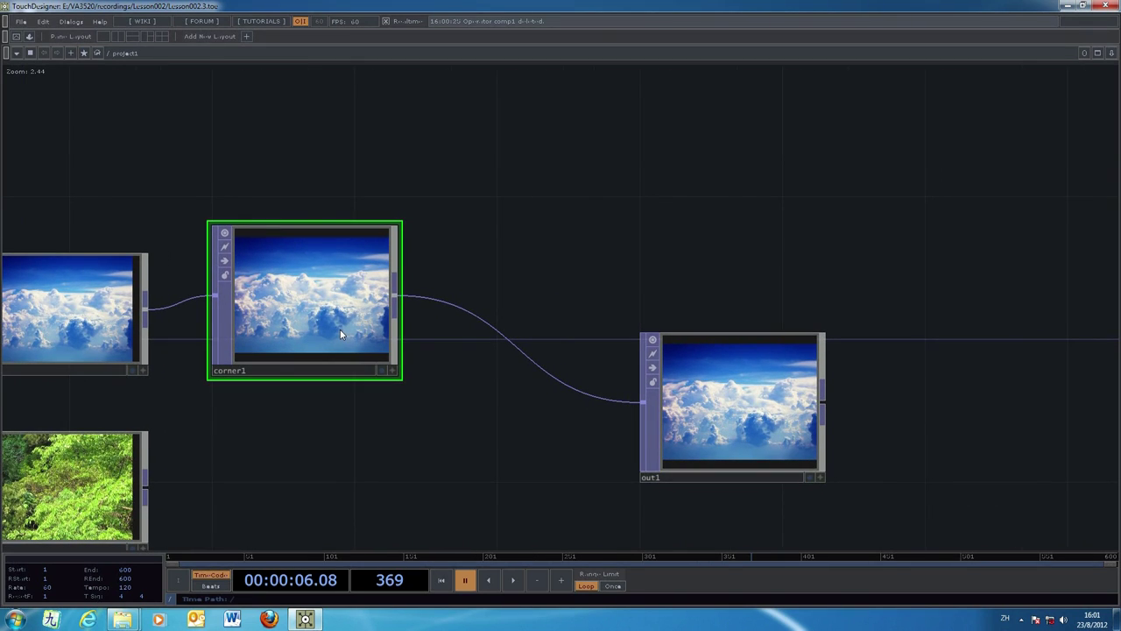
key("p")
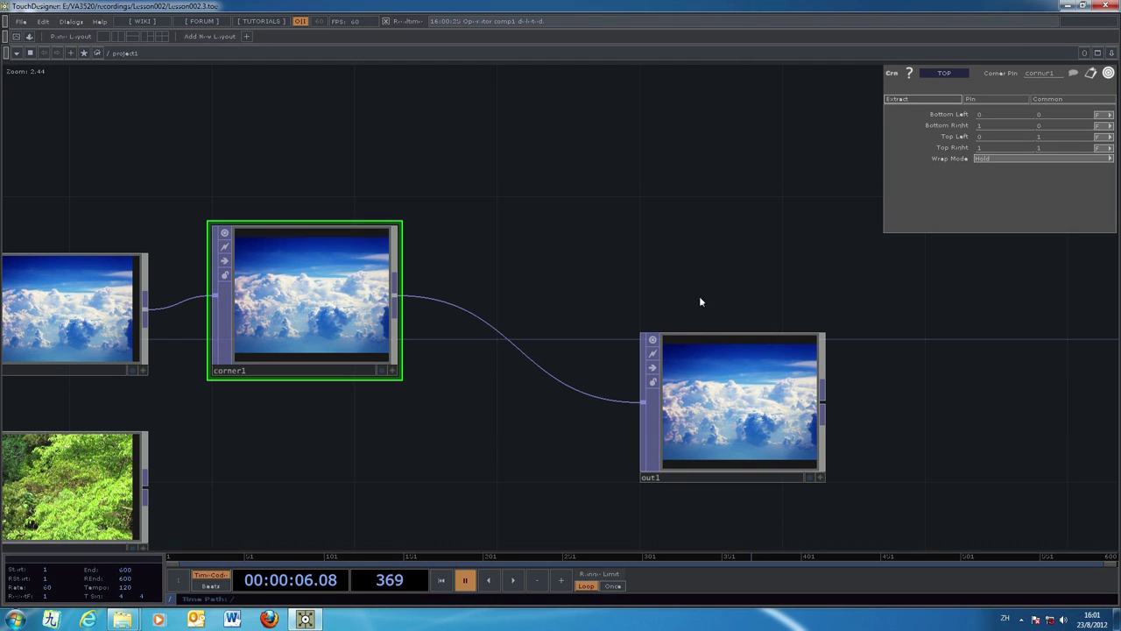
left_click_drag(933, 363, 736, 356)
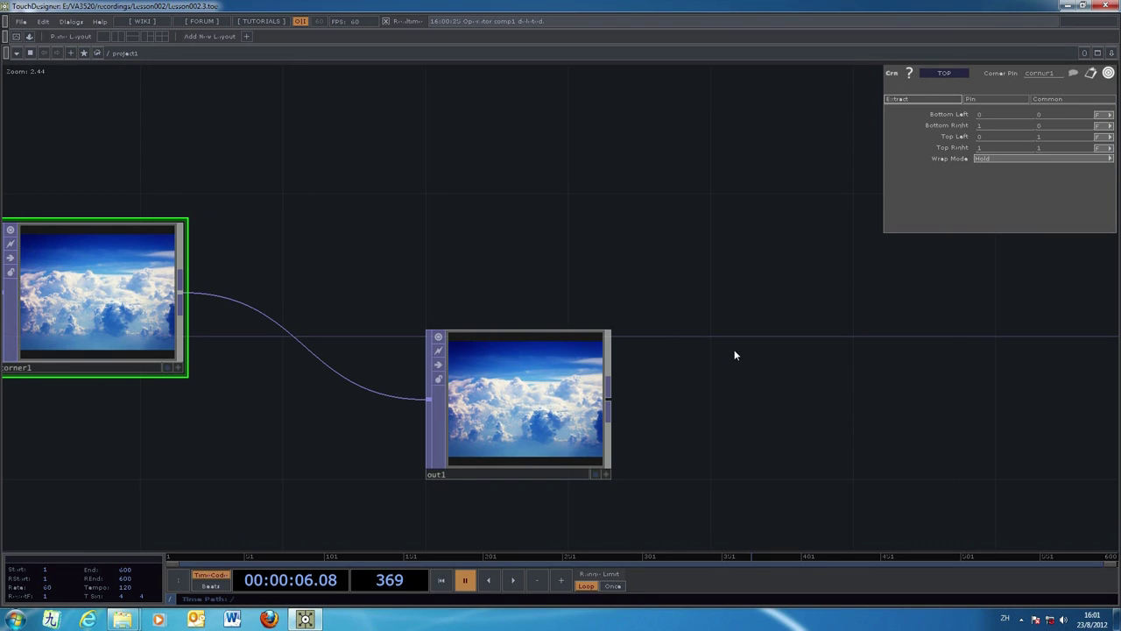
left_click_drag(214, 412, 201, 432)
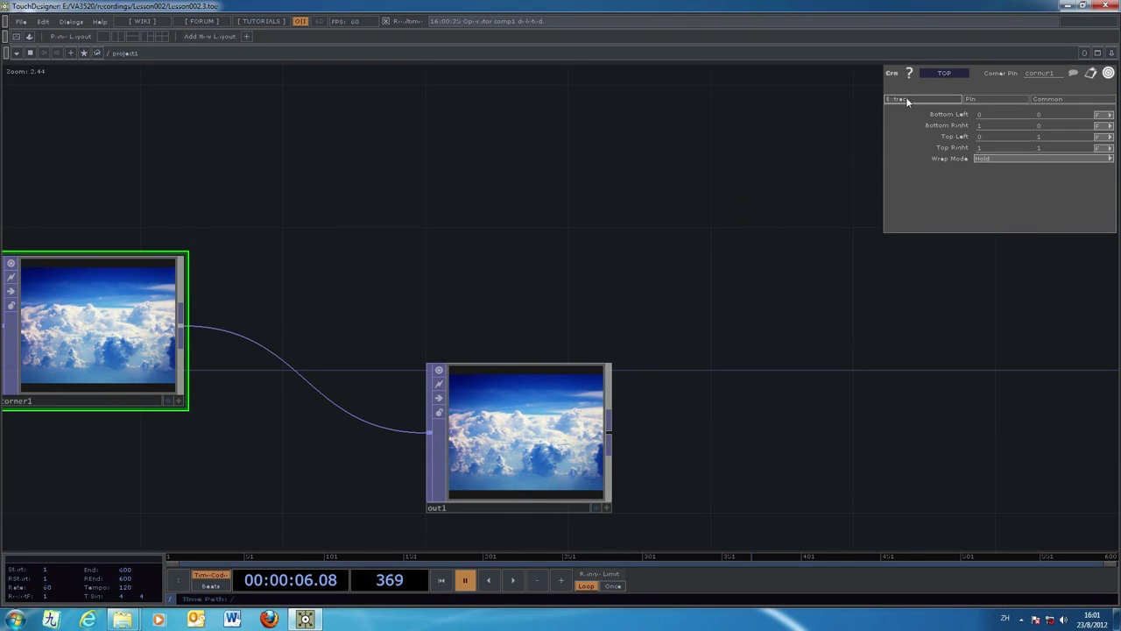
left_click(994, 100)
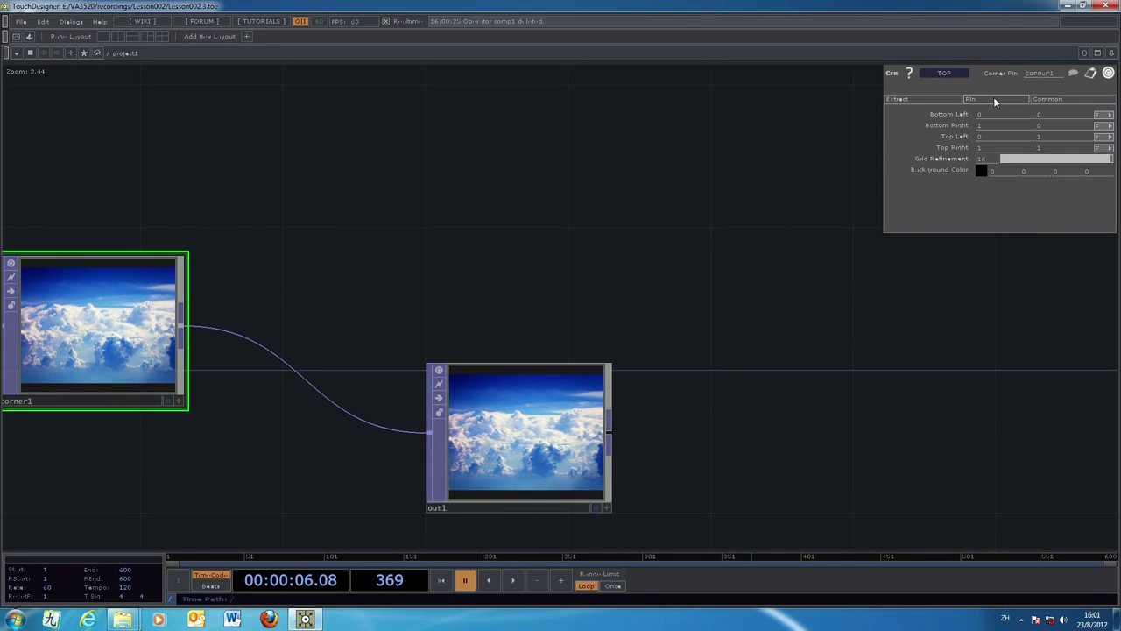
left_click(906, 99)
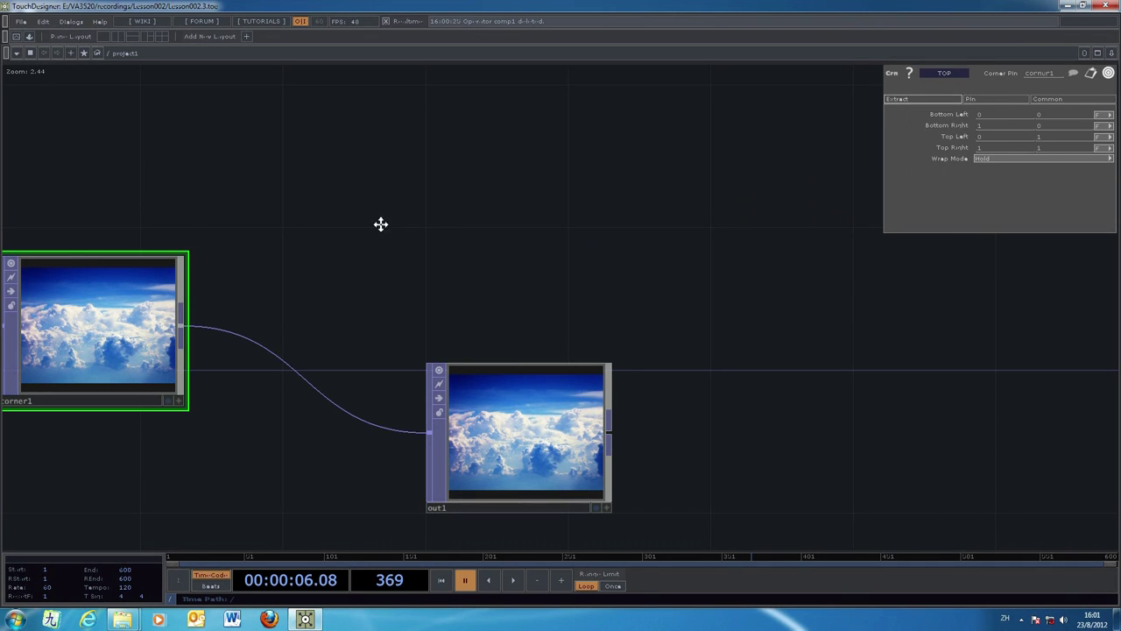
left_click_drag(380, 223, 666, 286)
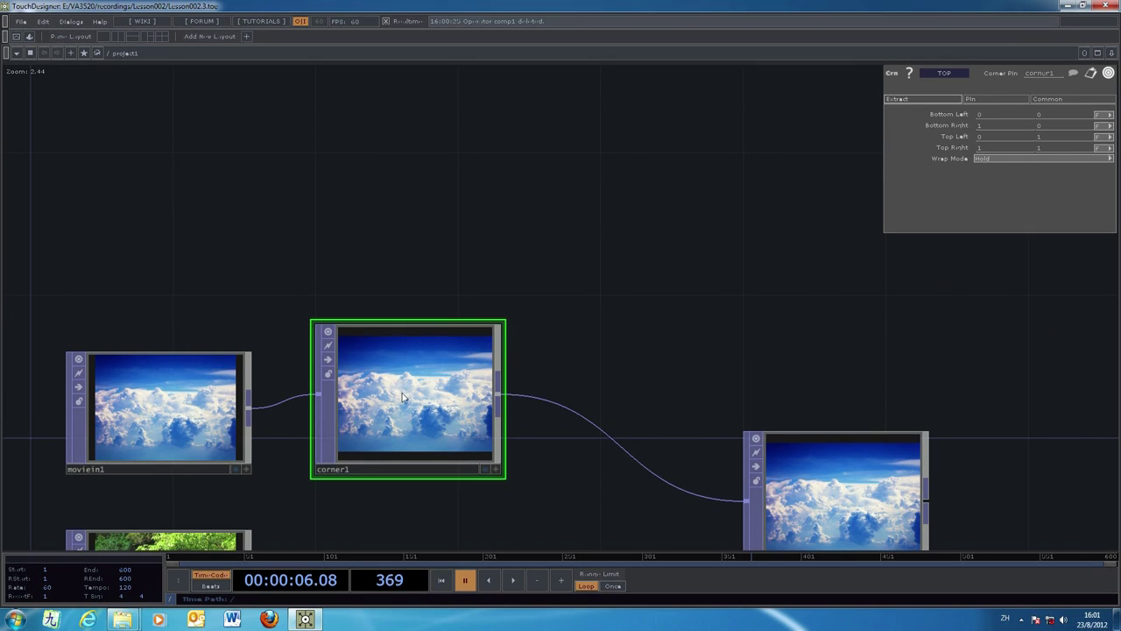
left_click_drag(573, 491, 563, 446)
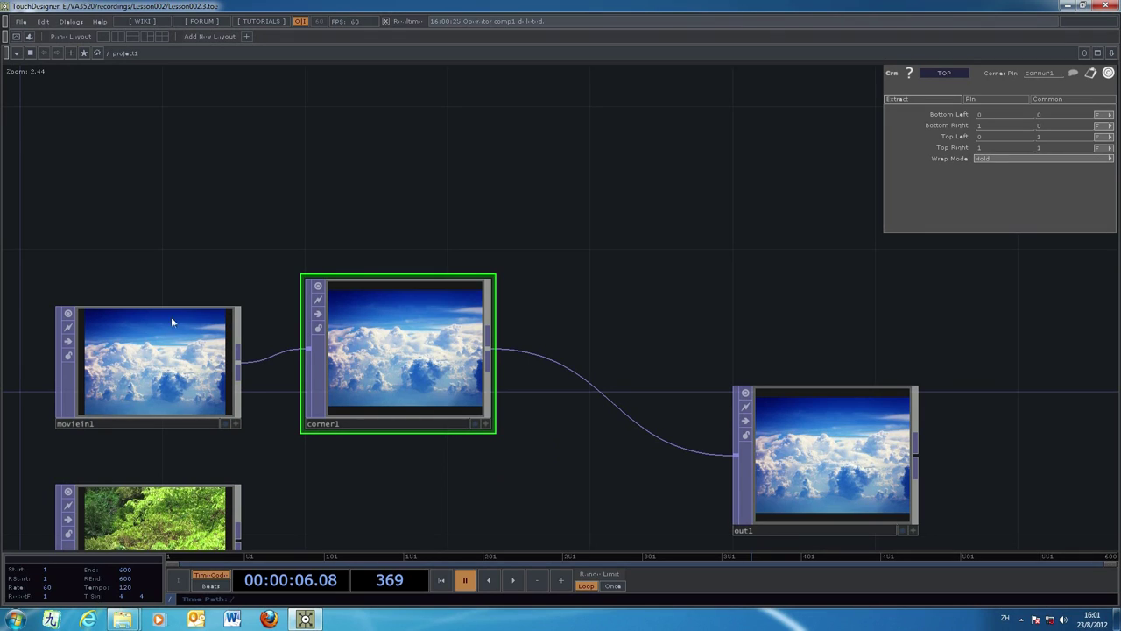
In corner1's Pin settings, set Bottom Right X to 0.5, Top Left Y to 0.5, and Top Right to 0.5, 0.5
left_click(984, 99)
left_click_drag(704, 258, 747, 223)
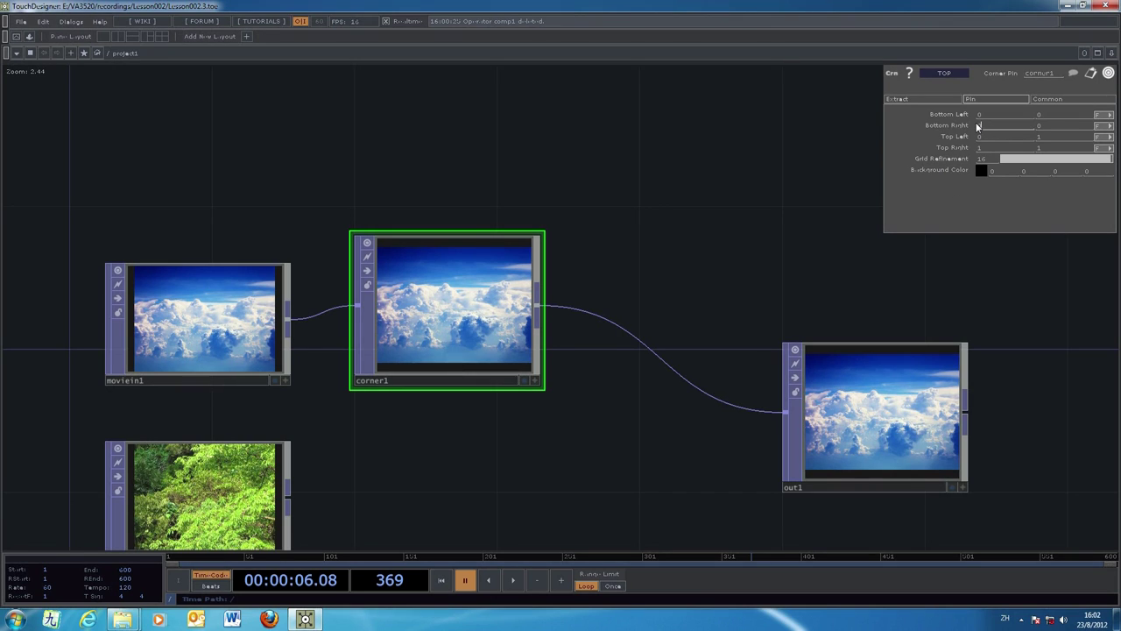
key("Return")
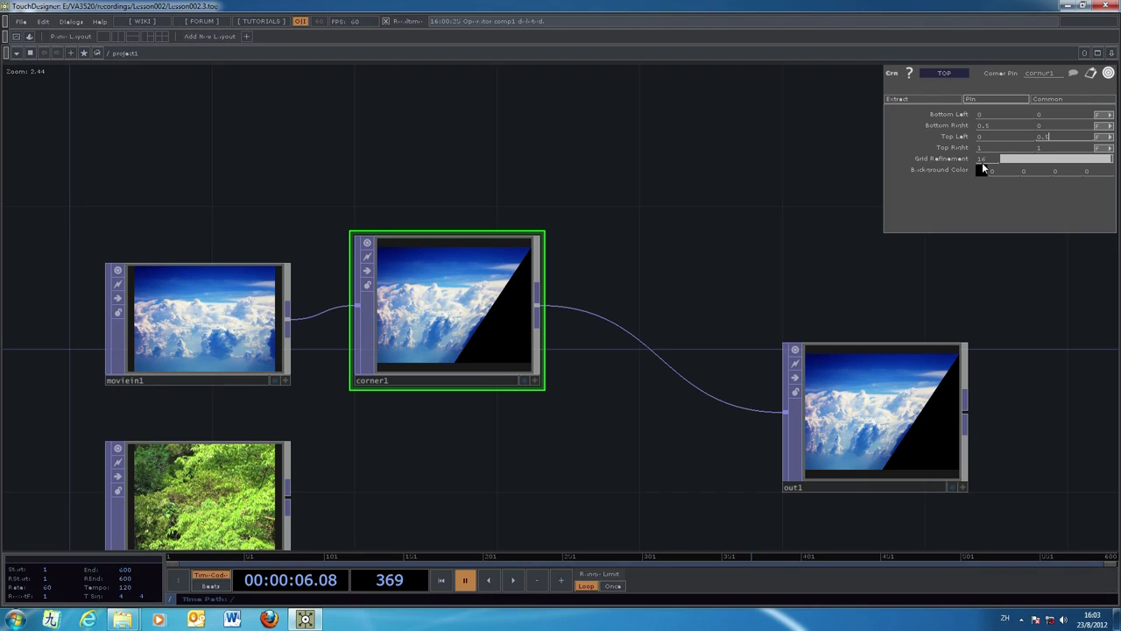
key("Return")
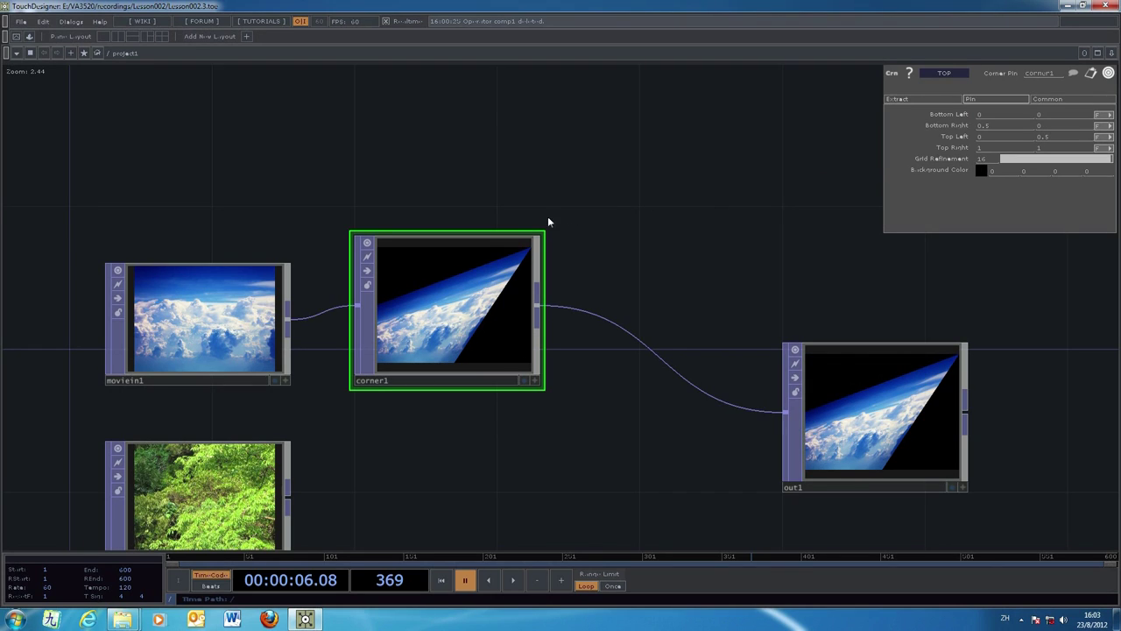
left_click(980, 148)
type("5")
key("Return")
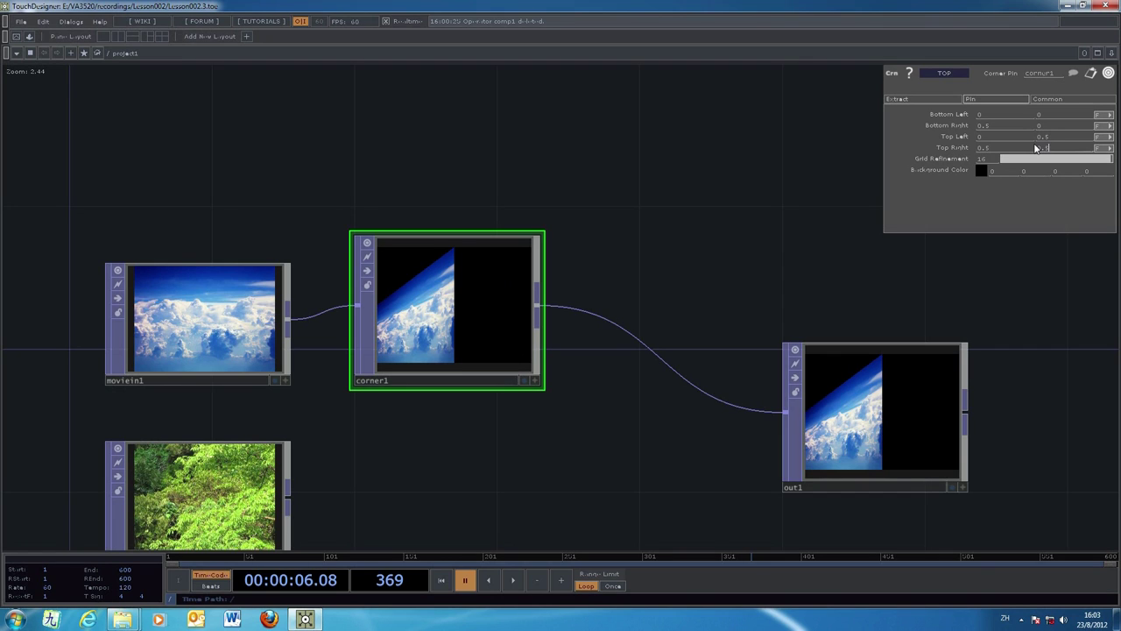
key("Return")
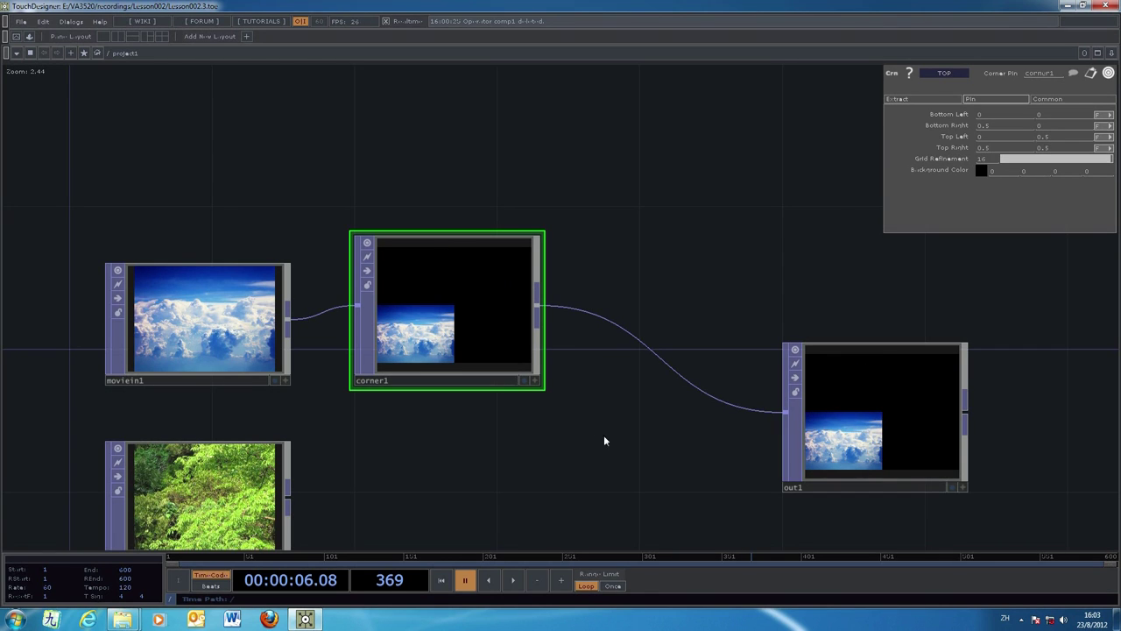
Place a second Corner Pin TOP beside moviein2, aligned below corner1, and wire moviein2 into it
key("h")
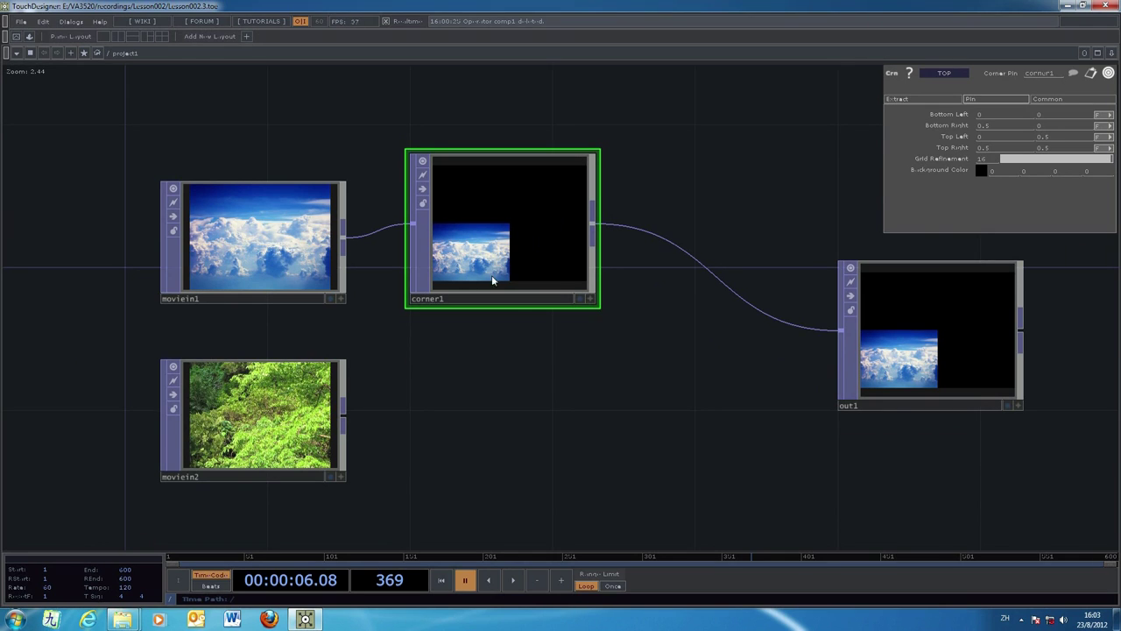
key("h")
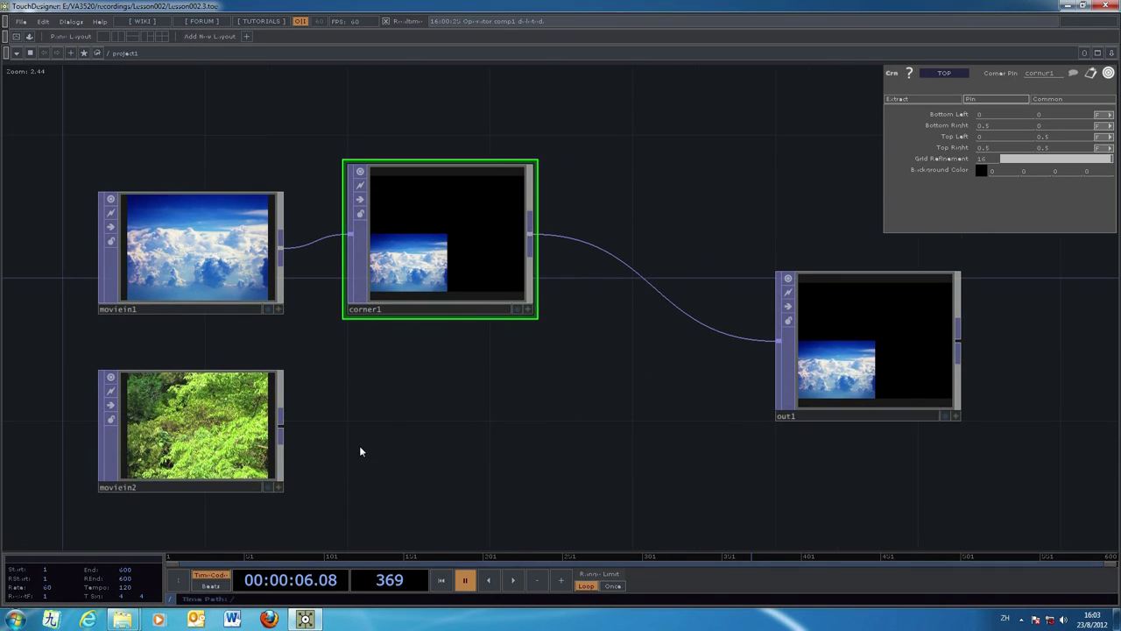
left_click(233, 423)
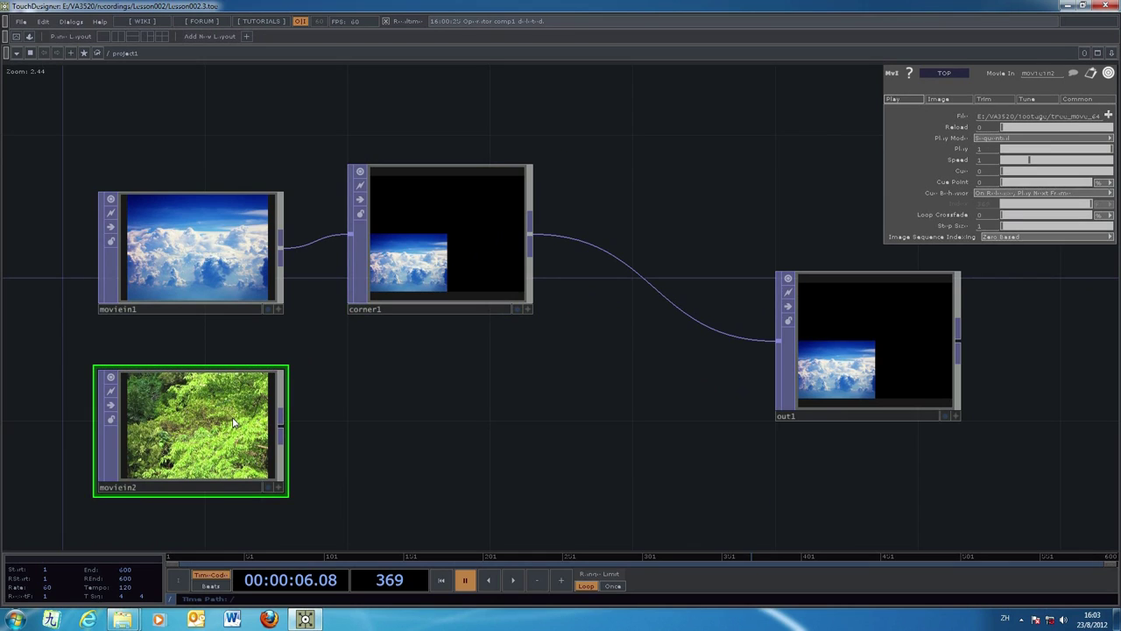
left_click_drag(433, 468, 418, 444)
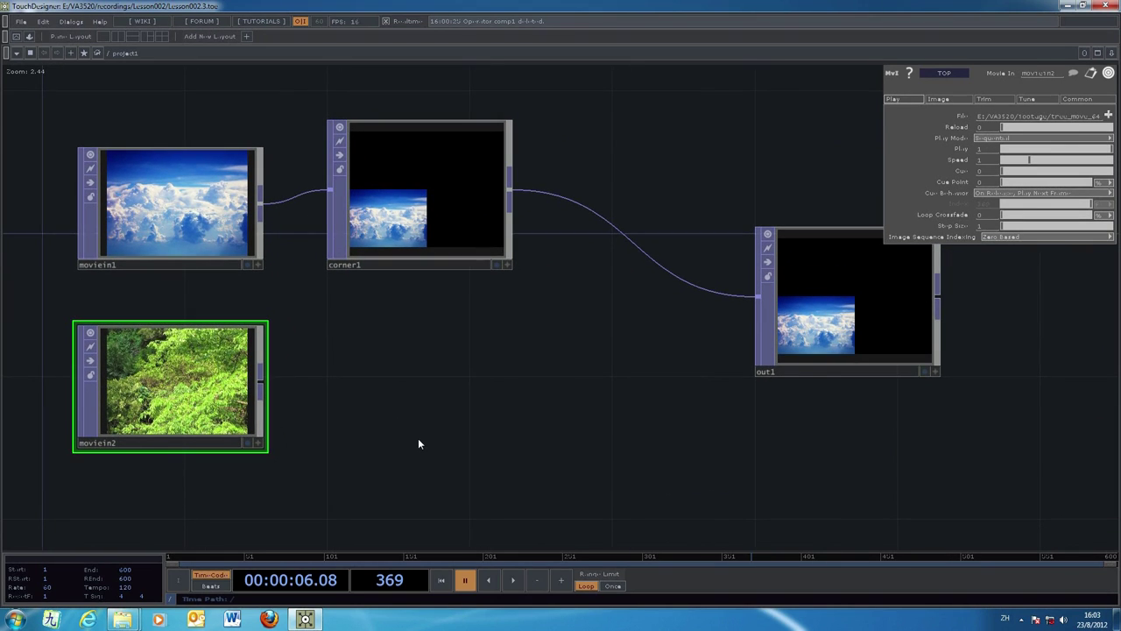
key("Tab")
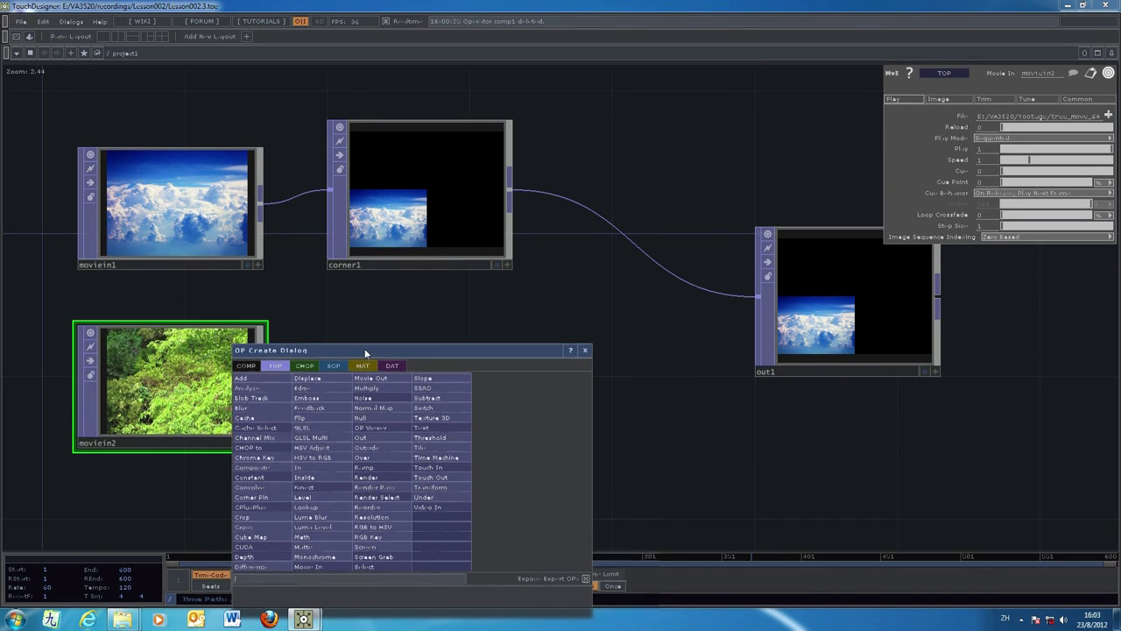
left_click_drag(364, 348, 583, 321)
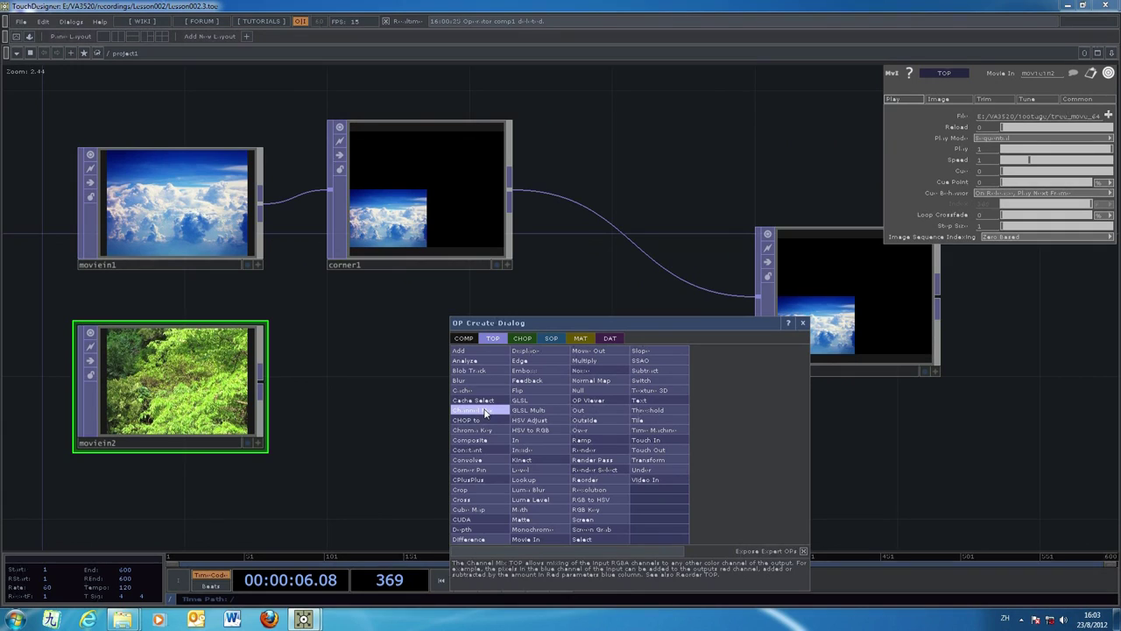
left_click(474, 469)
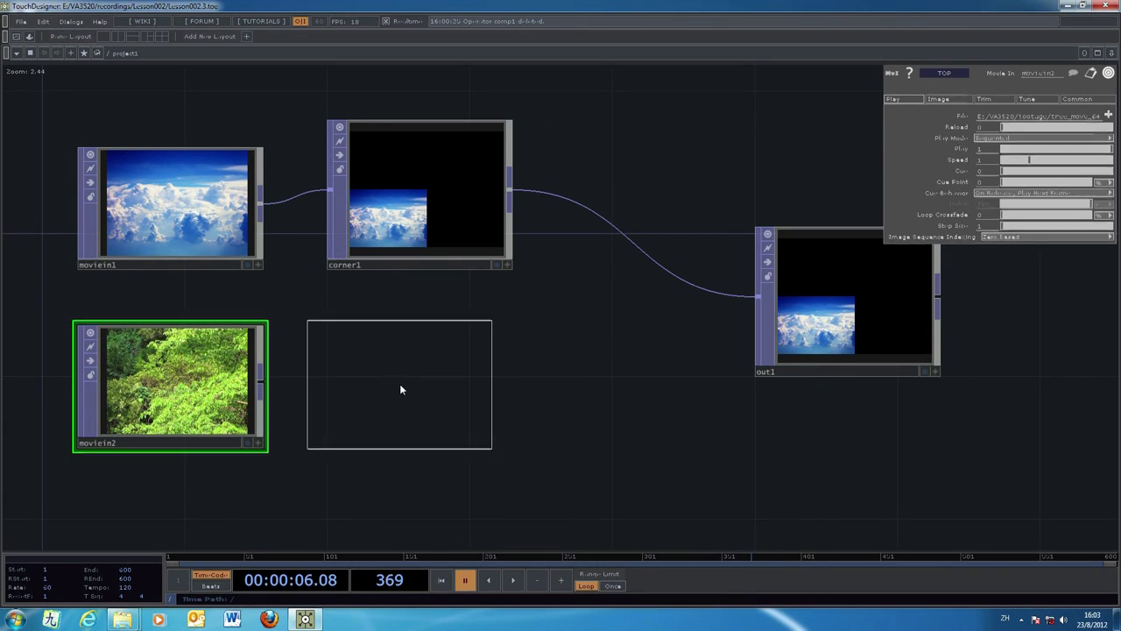
left_click(401, 389)
left_click_drag(262, 380, 291, 373)
left_click_drag(369, 390, 404, 391)
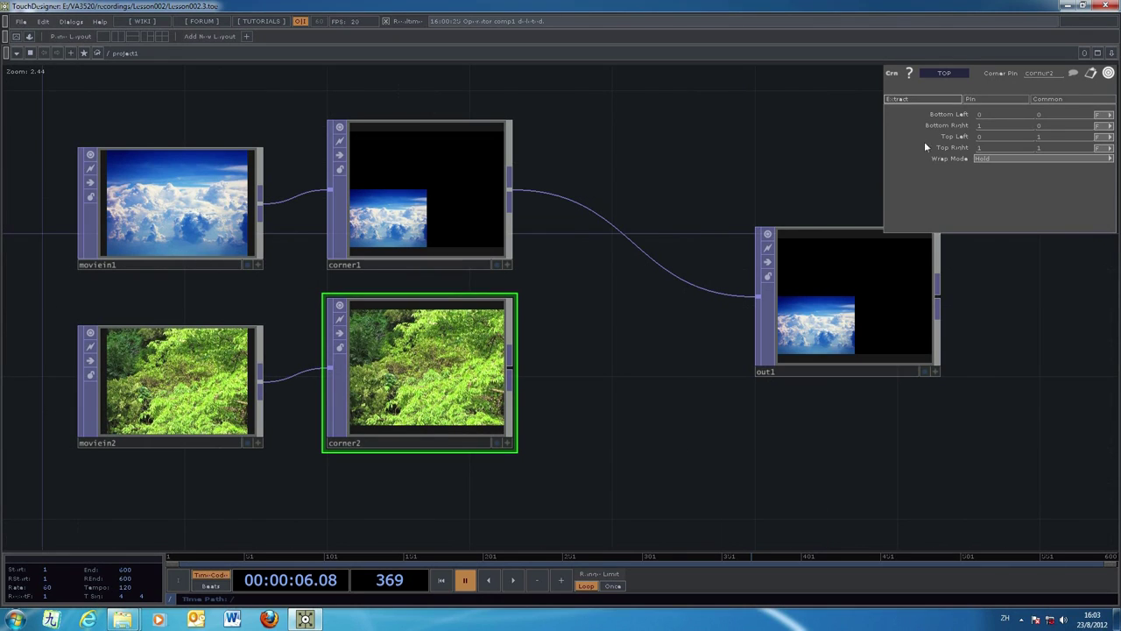
In corner2's Pin settings, set the X values of Bottom Left and Top Left to 0.5
left_click(1012, 99)
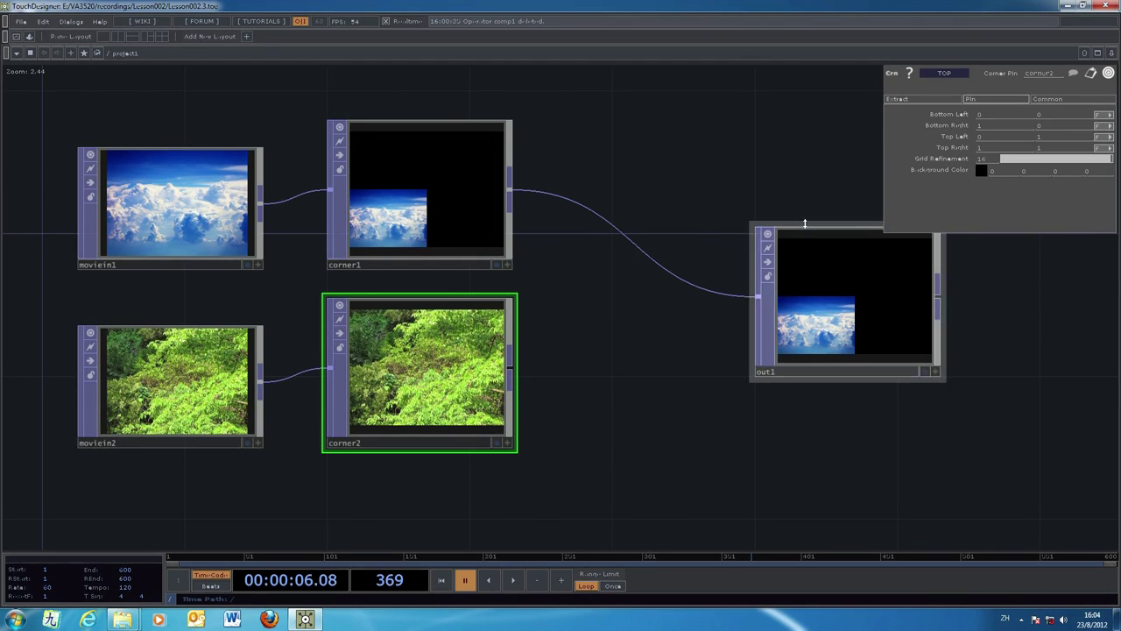
left_click(978, 114)
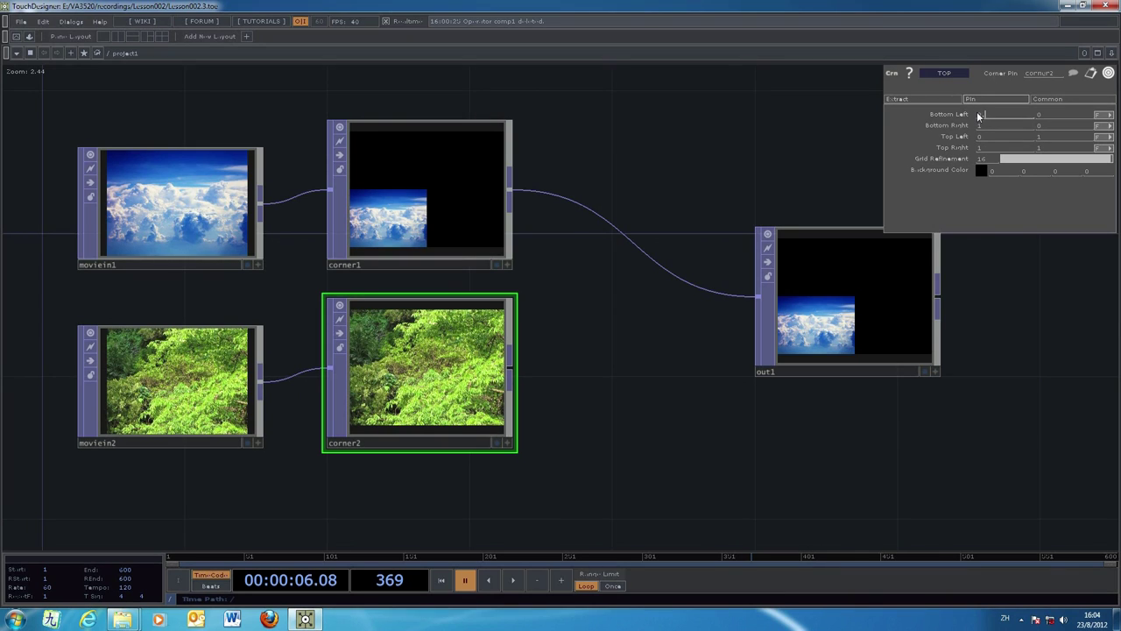
type(".5")
key("Return")
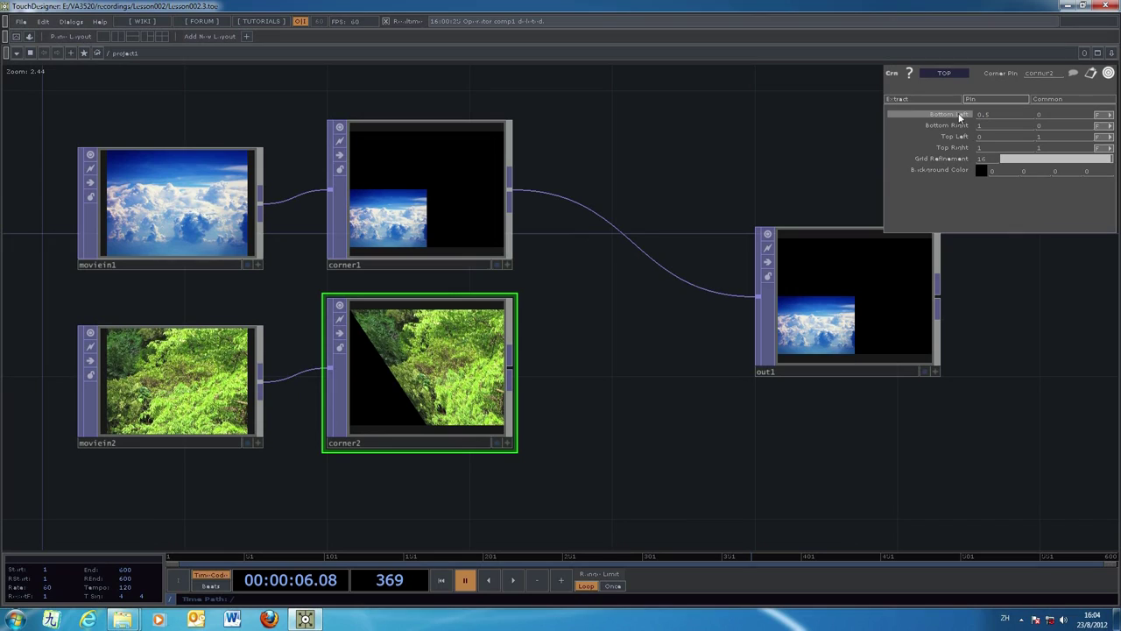
left_click(988, 127)
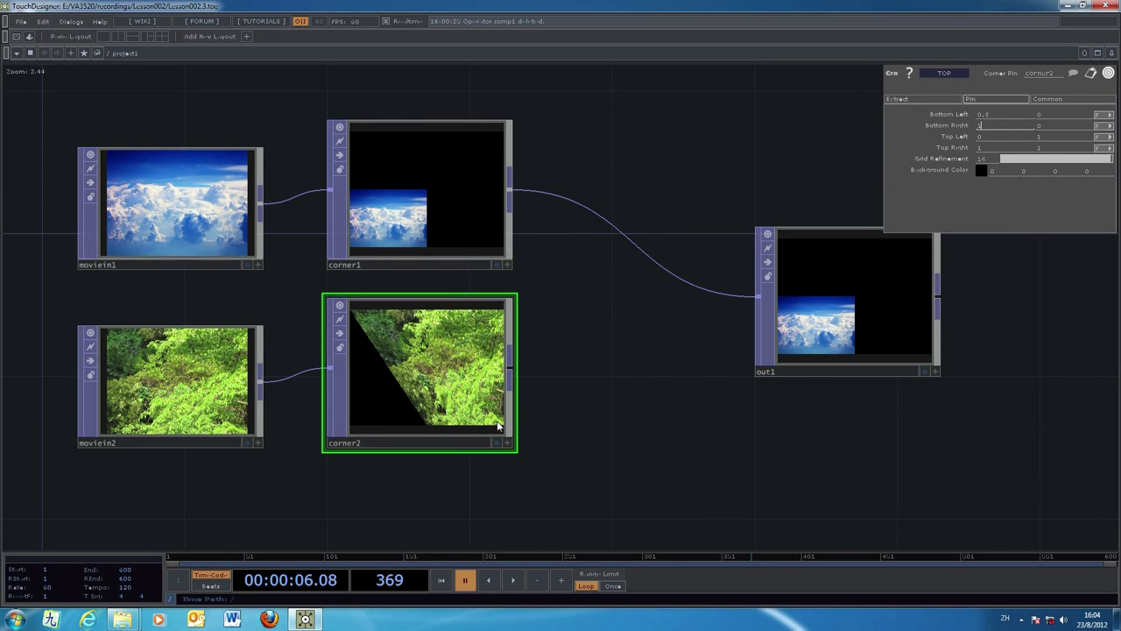
left_click(975, 135)
type("0")
key("Return")
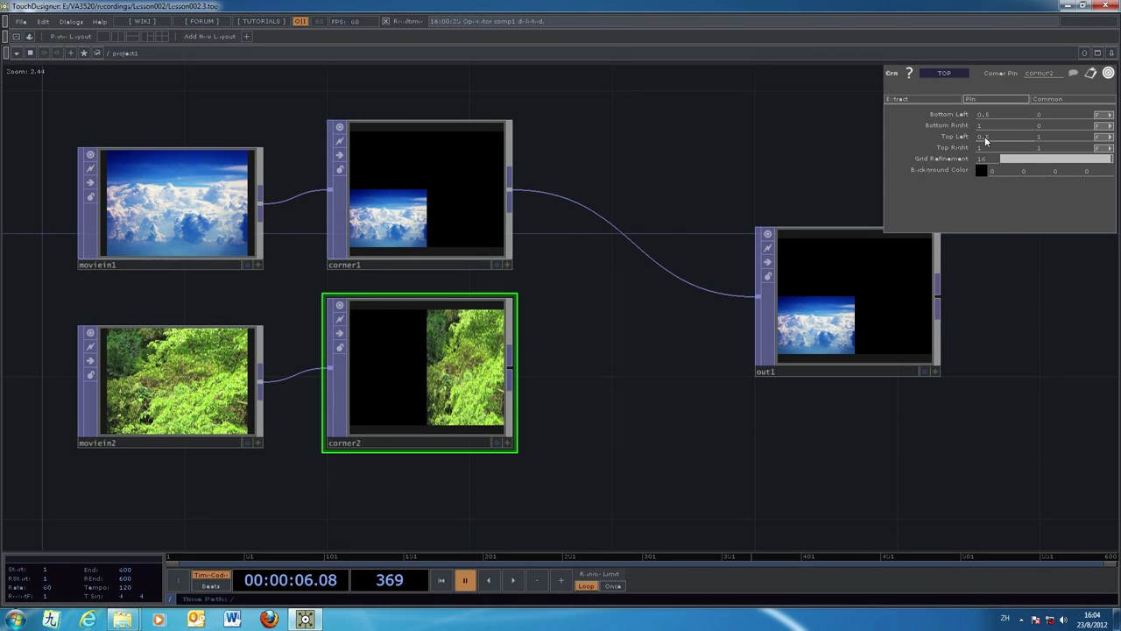
Set the Y values of corner2's Top Left and Top Right pins to 0.5
left_click(1035, 135)
type("0.5")
key("Return")
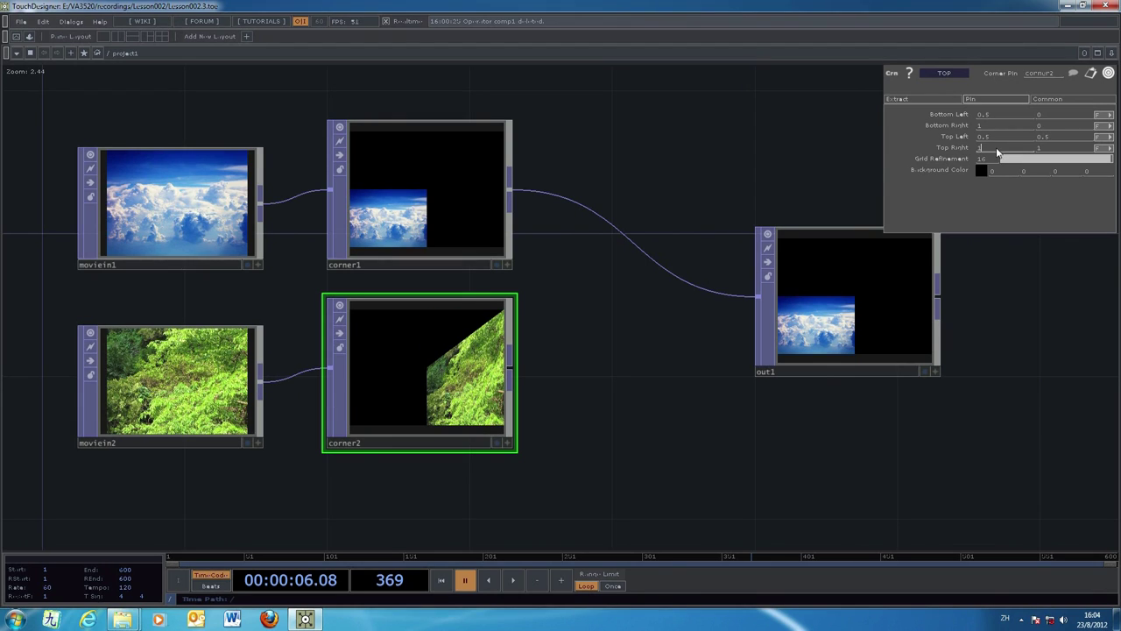
left_click(1038, 148)
type("0.5")
key("Return")
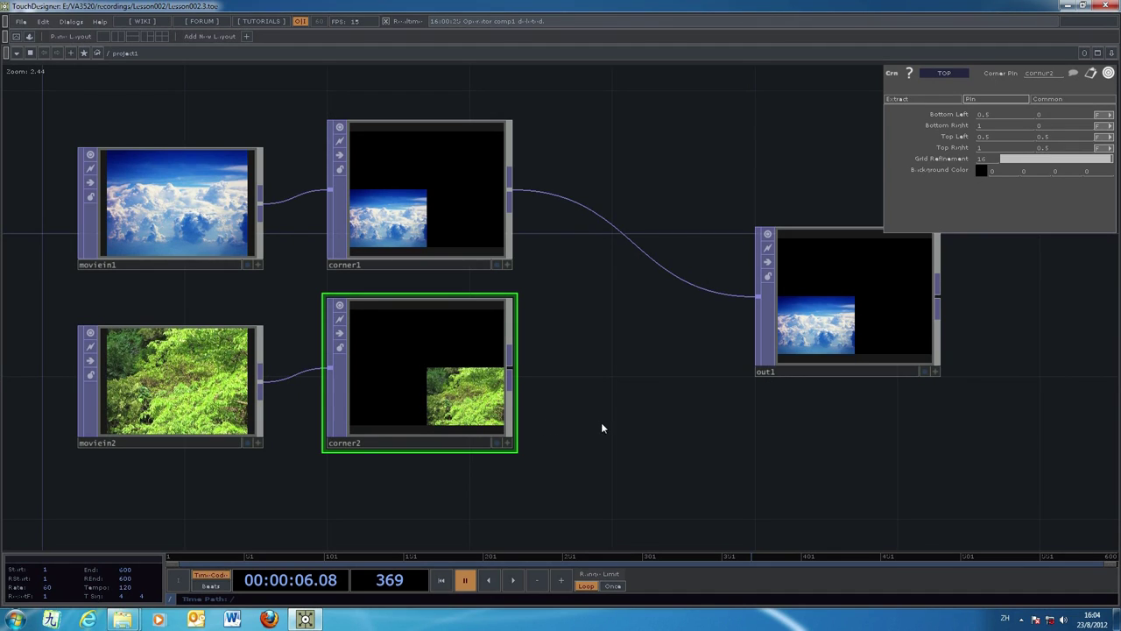
Move out1 farther from the Corner Pin nodes and disconnect the wire between corner1 and out1
left_click_drag(630, 460, 513, 446)
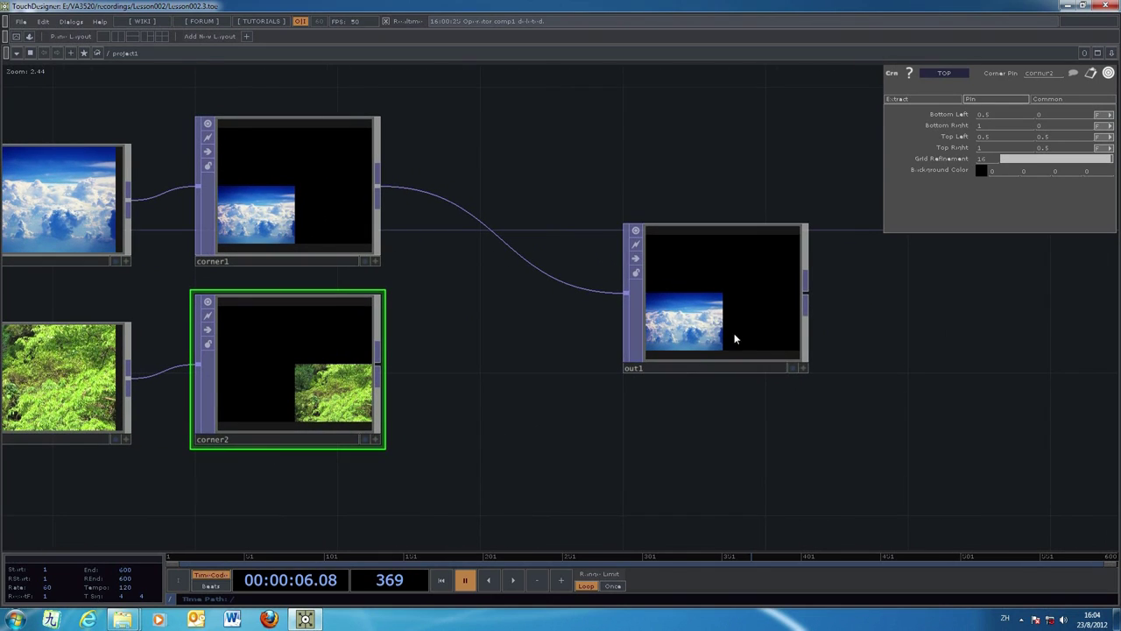
left_click_drag(779, 328, 849, 327)
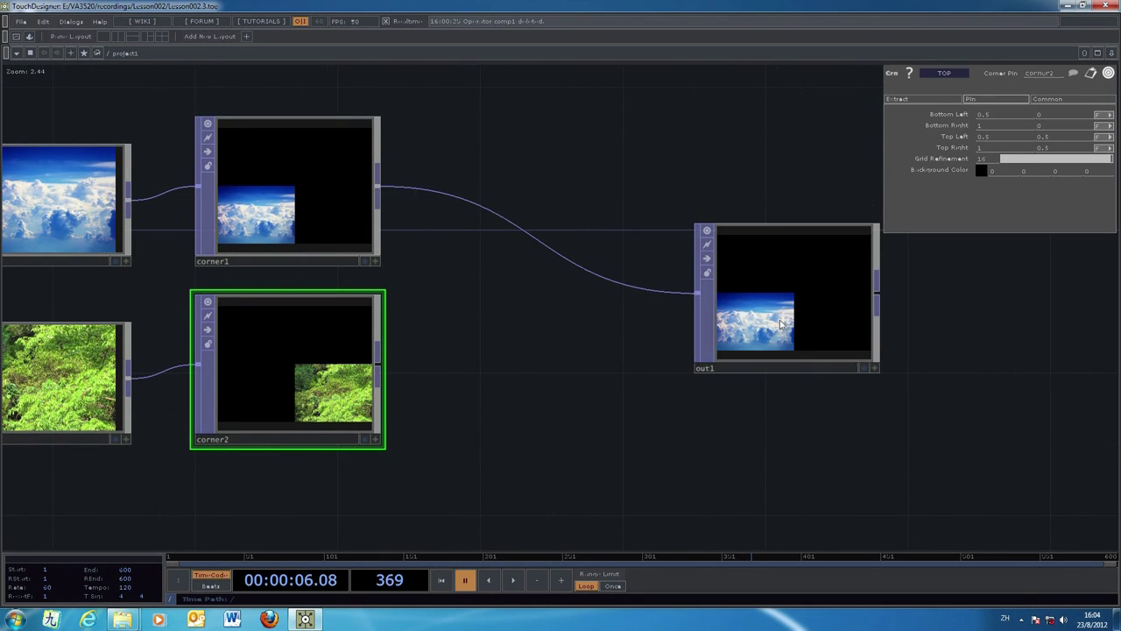
right_click(614, 285)
left_click(633, 316)
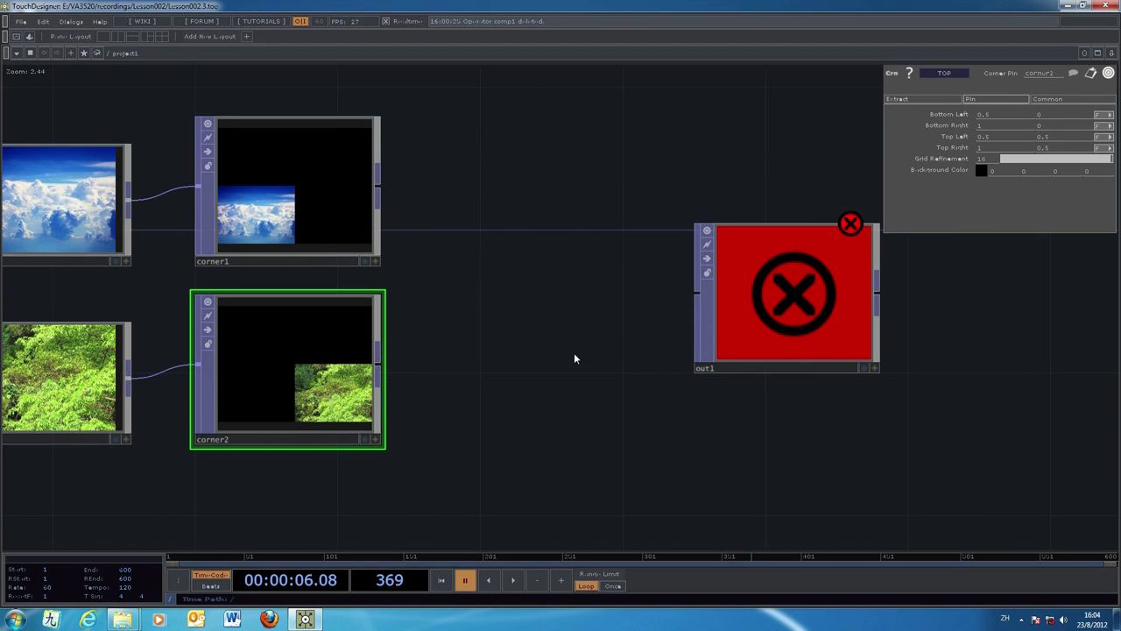
Place a Composite TOP between the Corner Pin nodes and out1, and wire corner1 and corner2 into it
key("Tab")
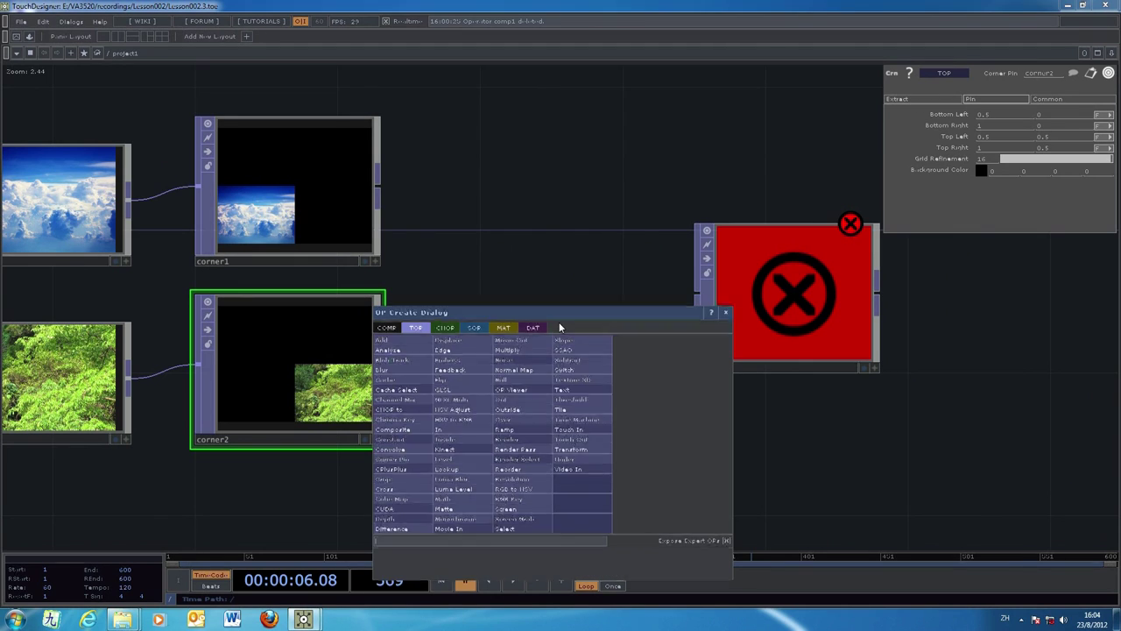
left_click(412, 433)
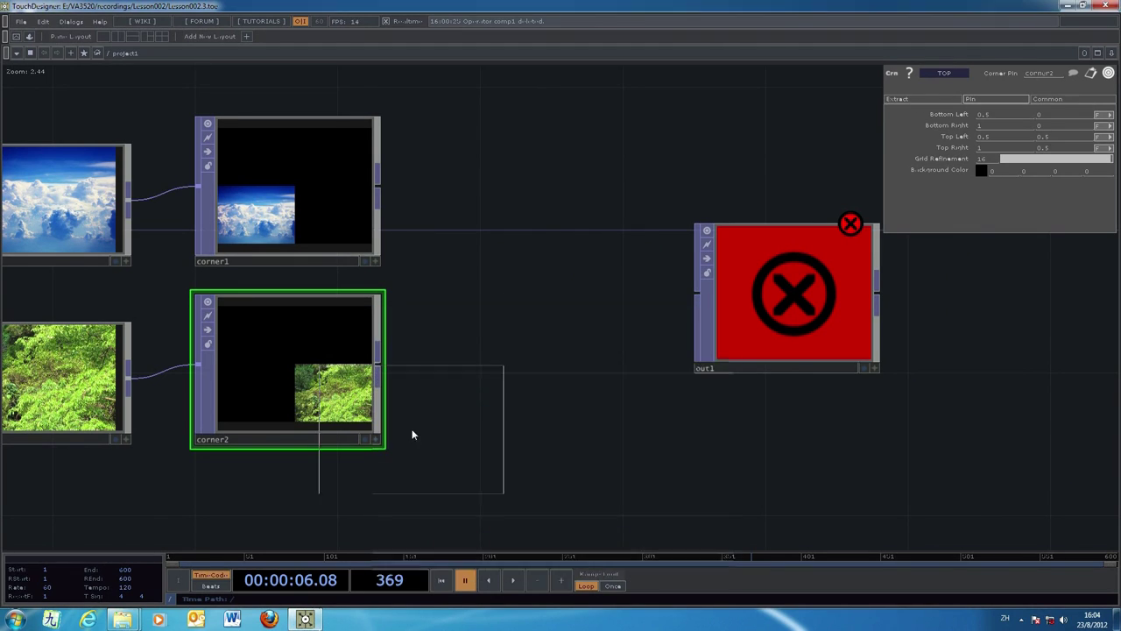
left_click(571, 264)
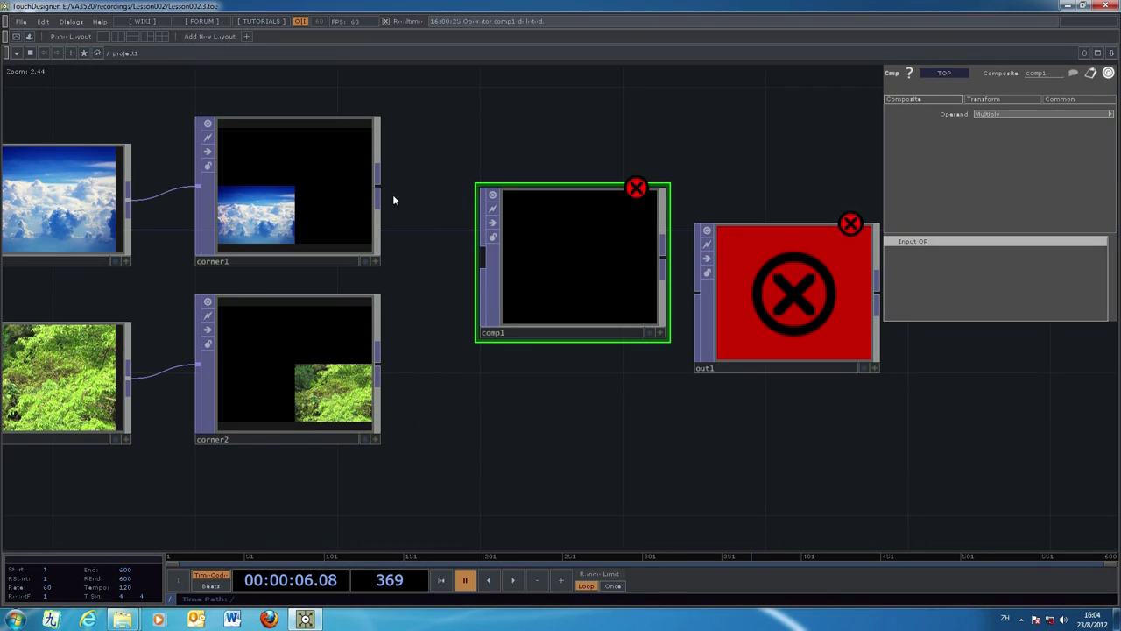
left_click(482, 252)
left_click(379, 364)
left_click(483, 262)
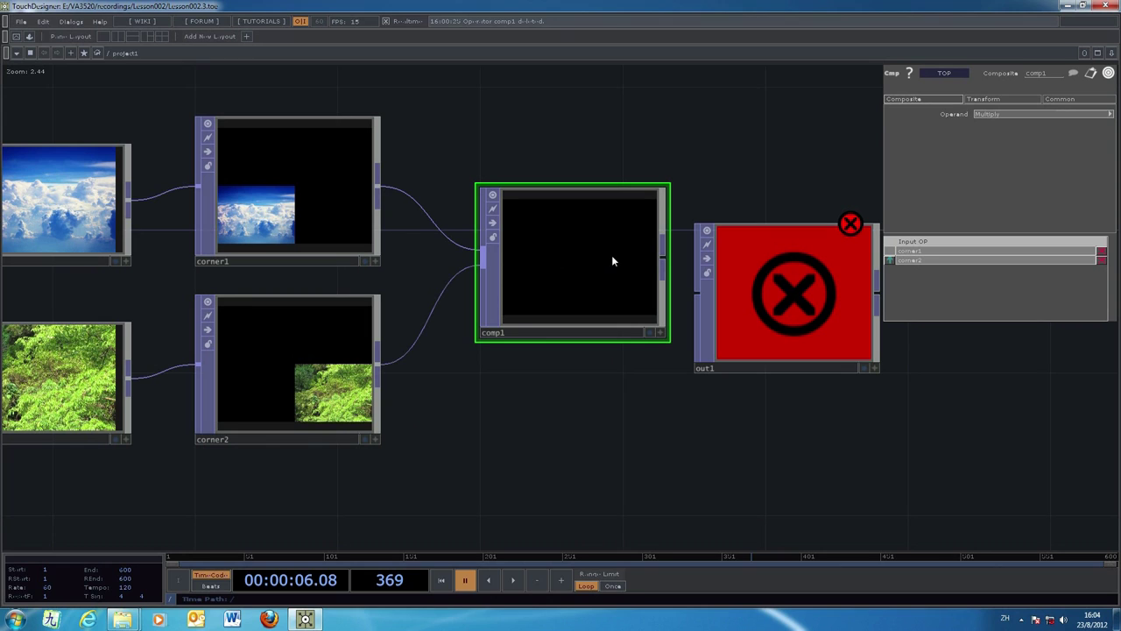
Wire comp1's output into out1 and move out1 level with comp1
left_click(664, 254)
left_click(761, 328)
left_click_drag(761, 328, 766, 295)
left_click_drag(700, 412, 591, 353)
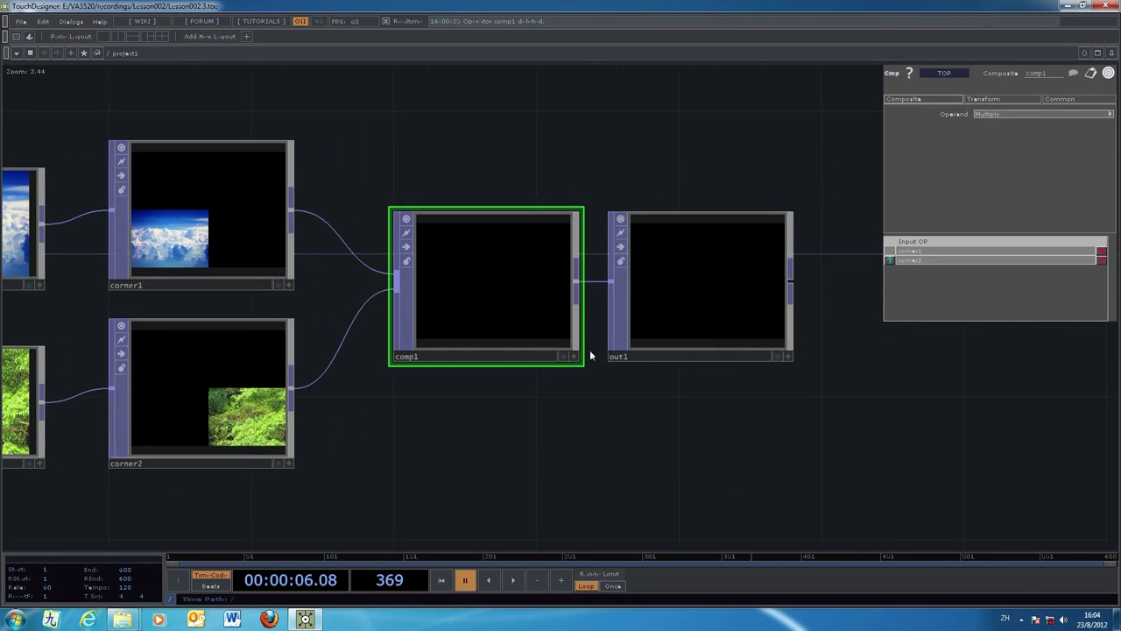
Set comp1's Operand to Add and move comp1 slightly closer to the Corner Pin nodes
left_click(1067, 118)
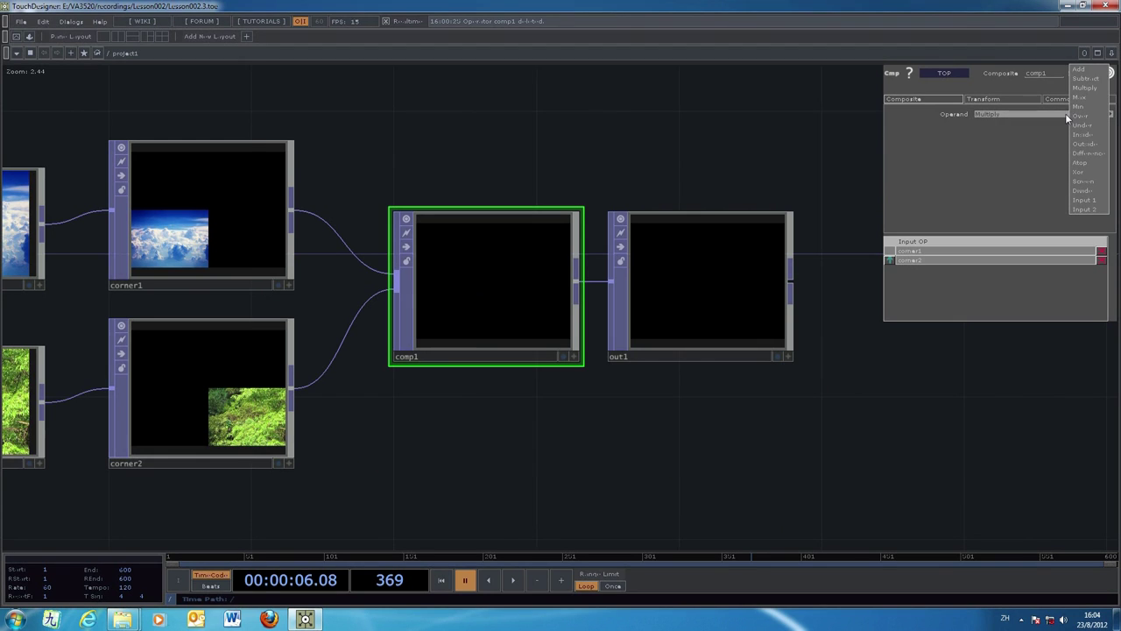
left_click(1084, 74)
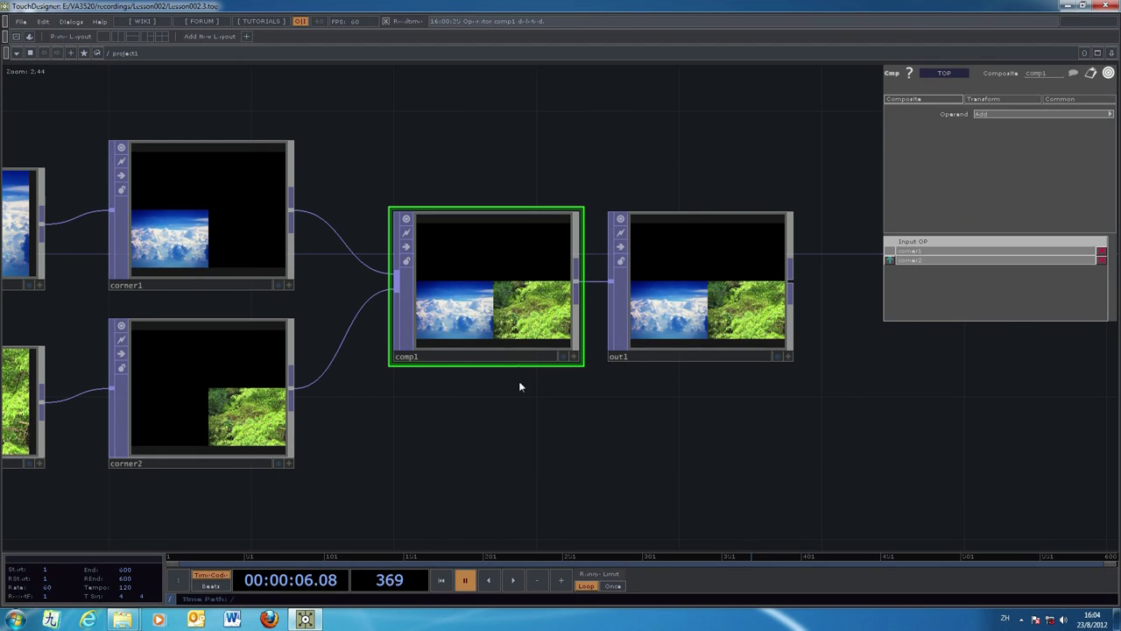
left_click_drag(488, 449, 665, 503)
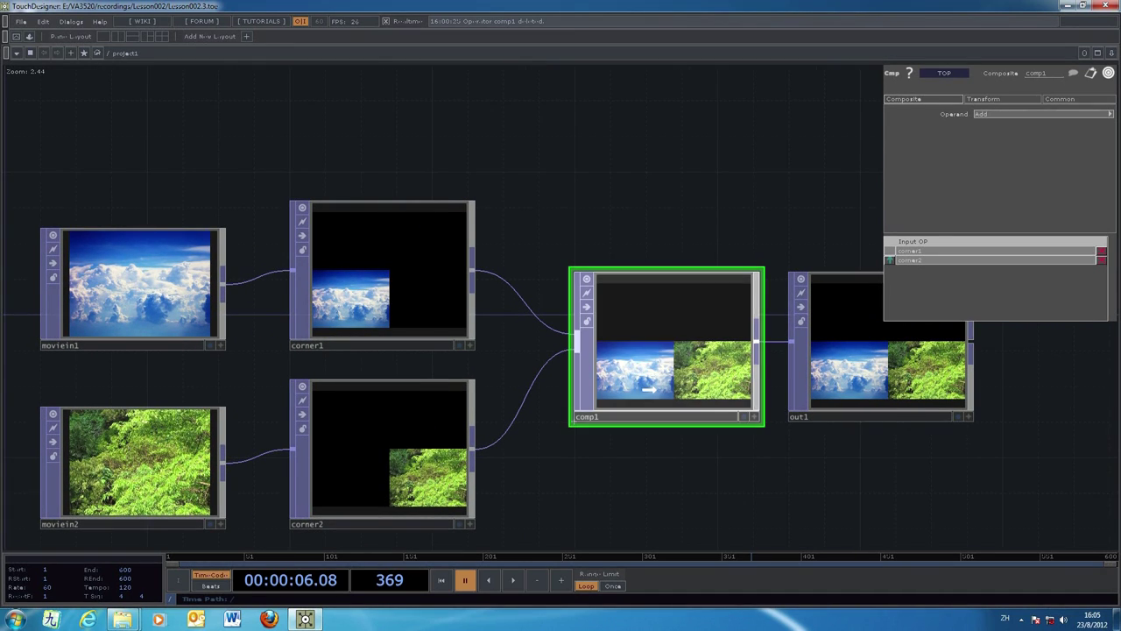
left_click_drag(642, 388, 609, 387)
Preview out1 as the network background to check the combined image, and turn the background display off again
left_click(906, 417)
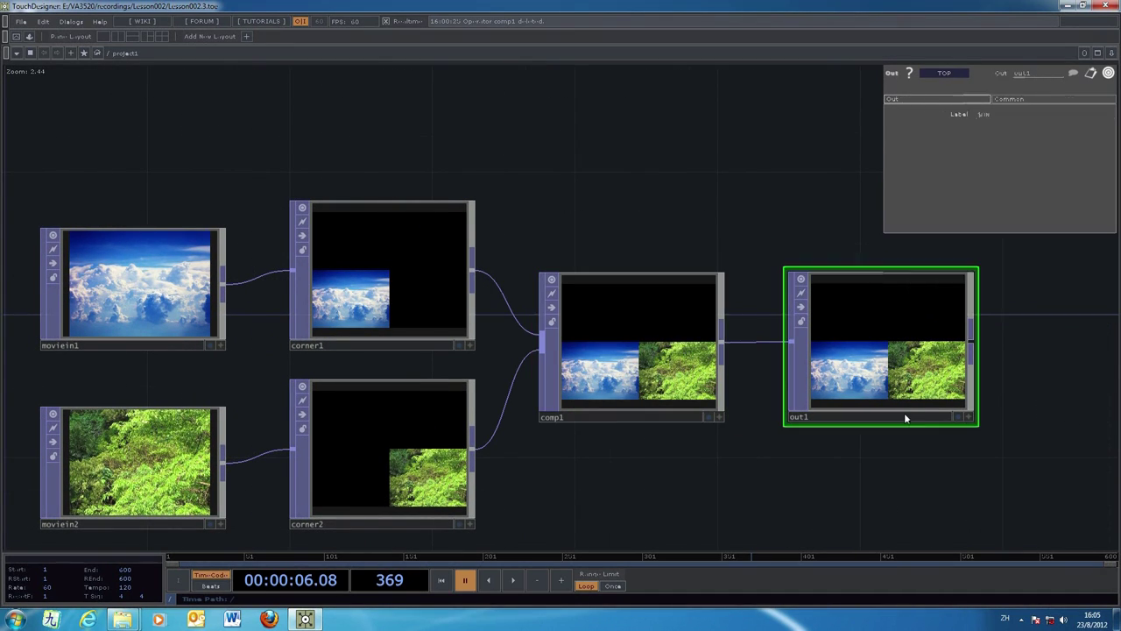
left_click(957, 418)
left_click_drag(746, 307, 604, 234)
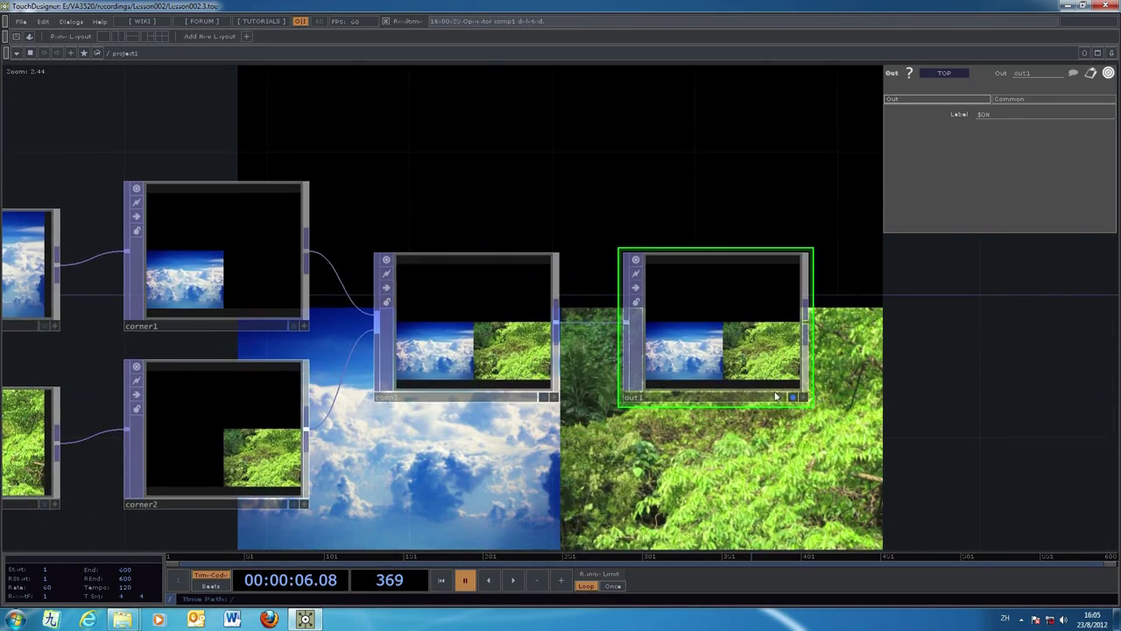
left_click(794, 398)
Start timeline playback and watch both movies play through the whole network
left_click(514, 581)
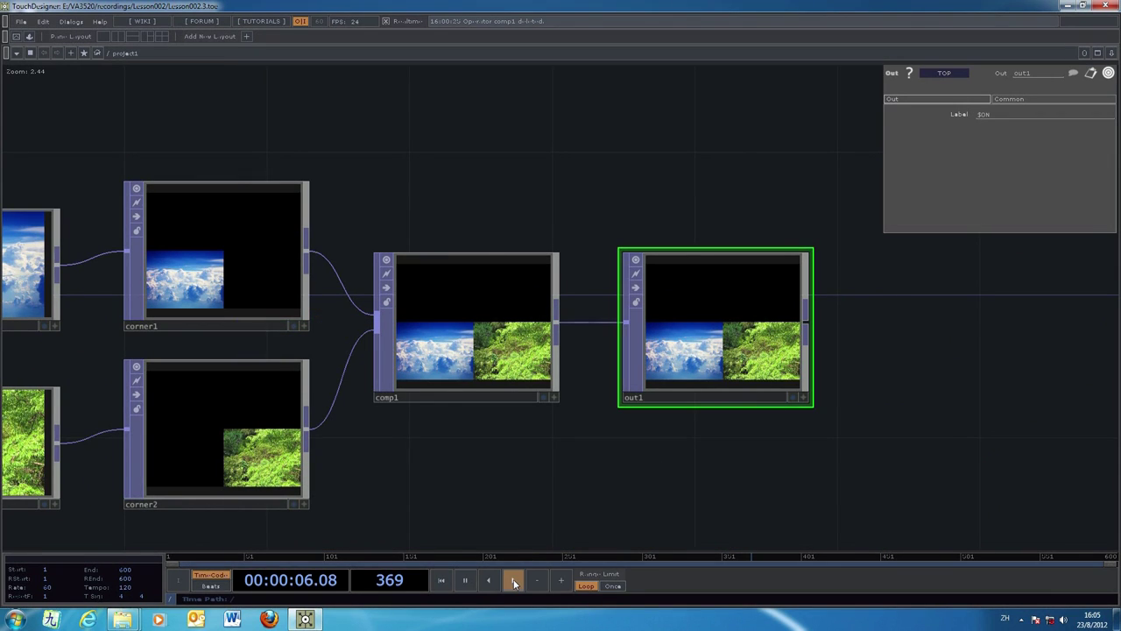
left_click_drag(420, 475, 605, 416)
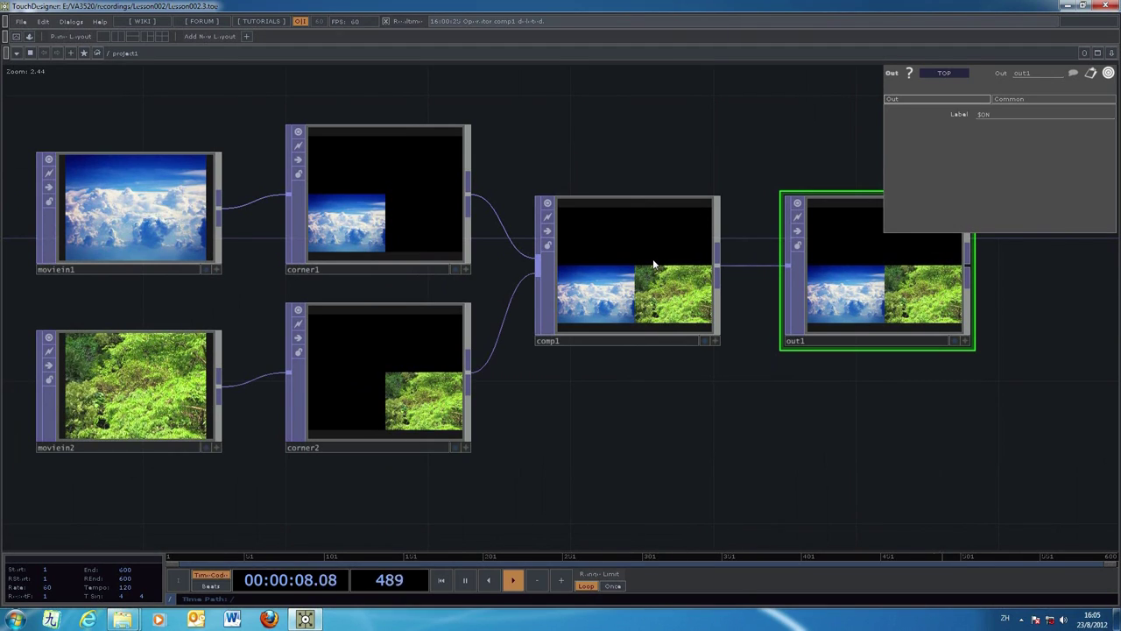
scroll(629, 412, "up", 1)
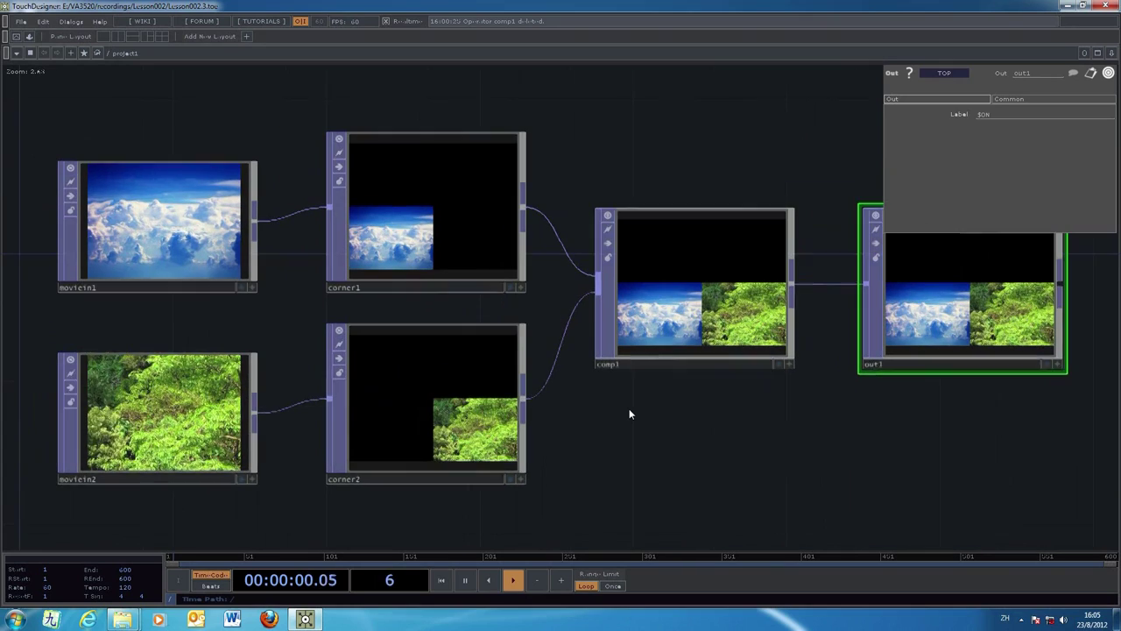